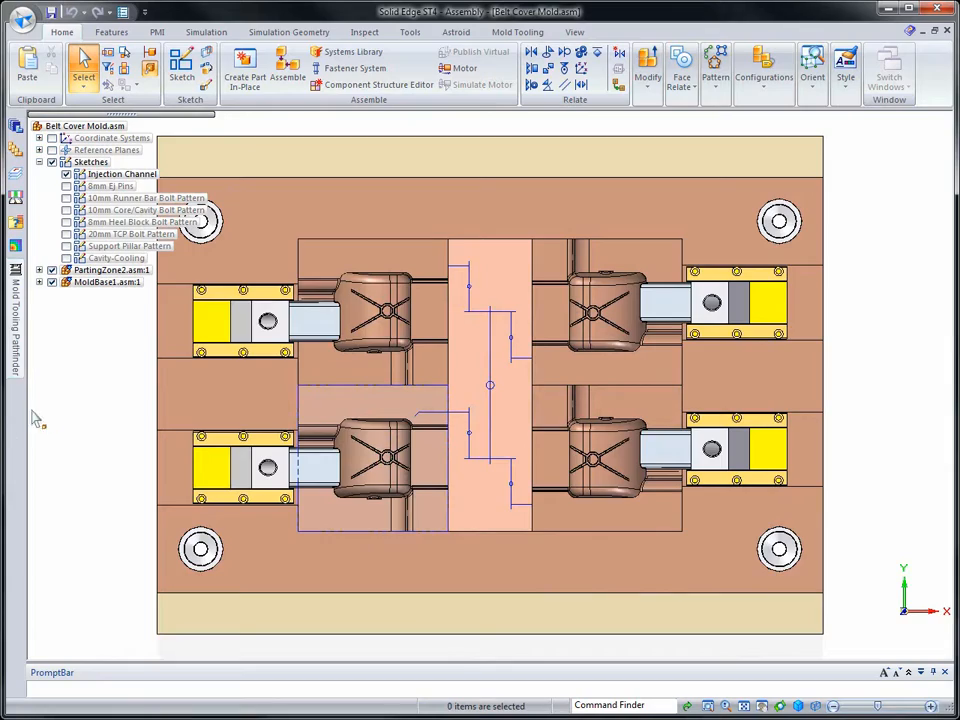
Step: Start a mold injection feature and accept the Injection Channel sketch as its channel layout
key("ctrl+i")
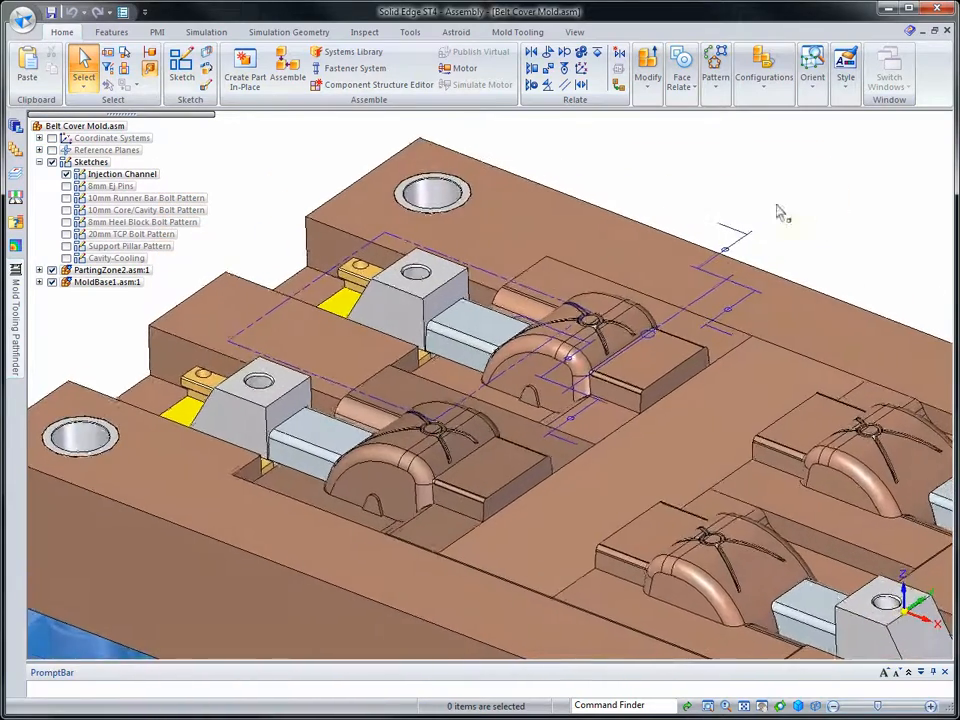
left_click(517, 33)
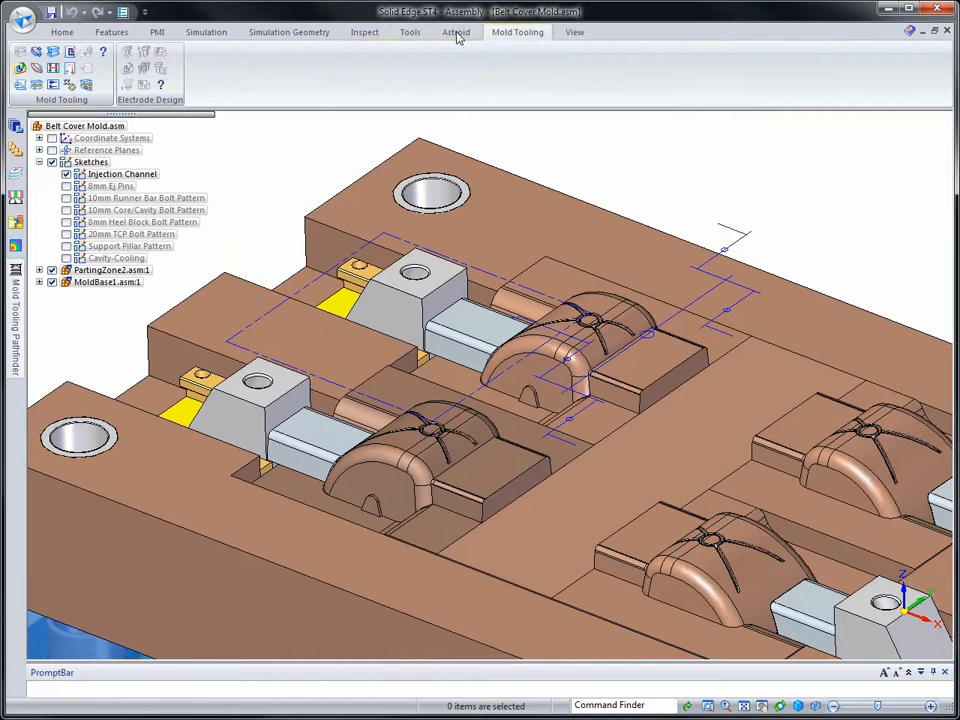
left_click(53, 68)
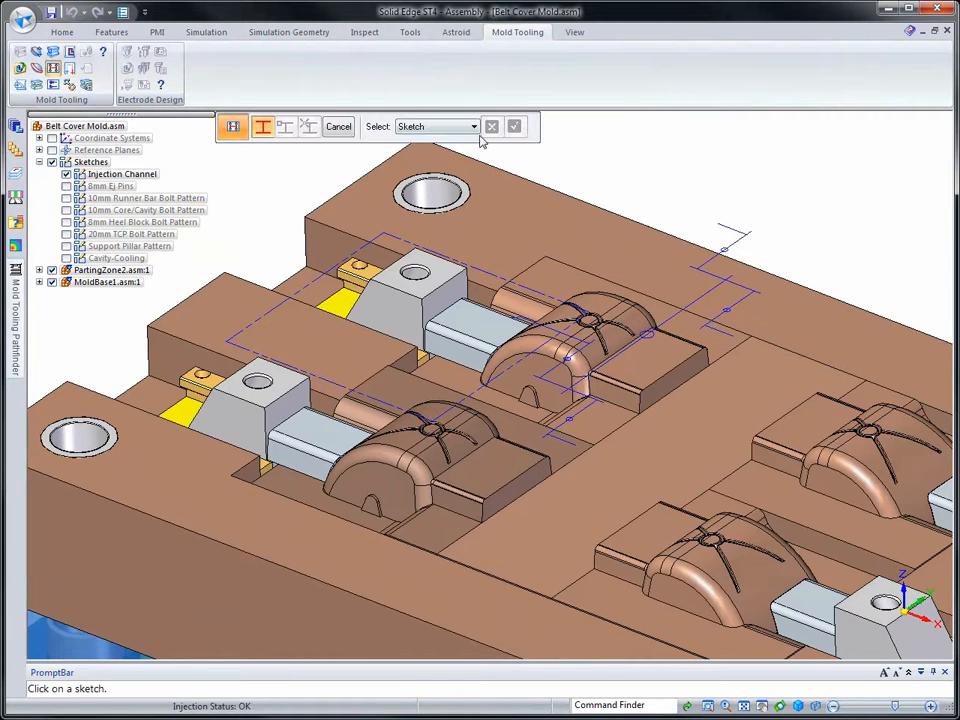
left_click(729, 246)
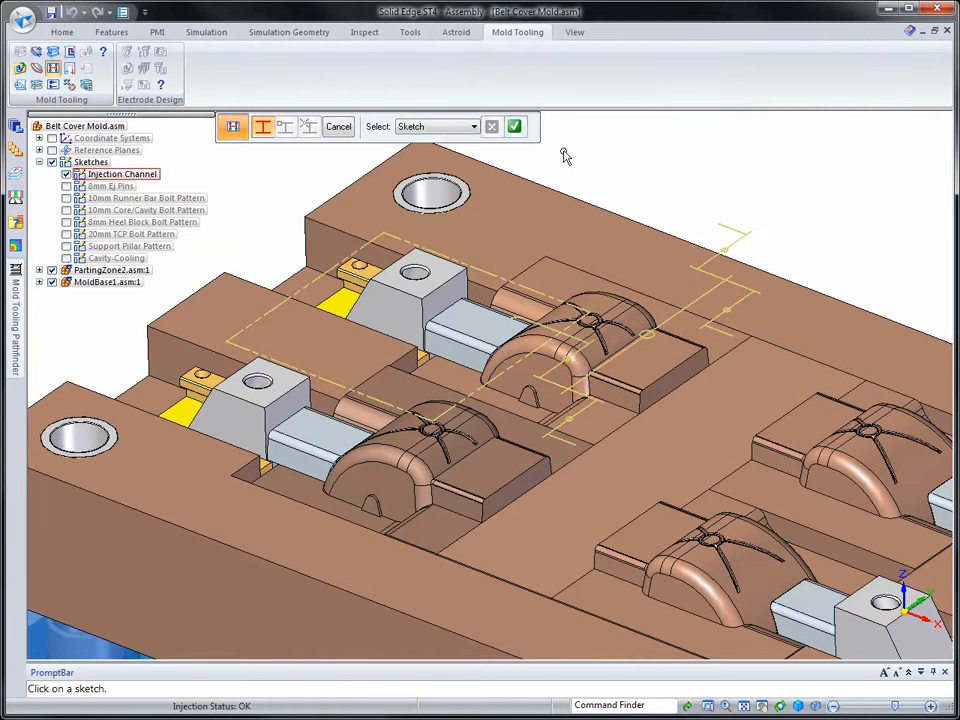
left_click(514, 126)
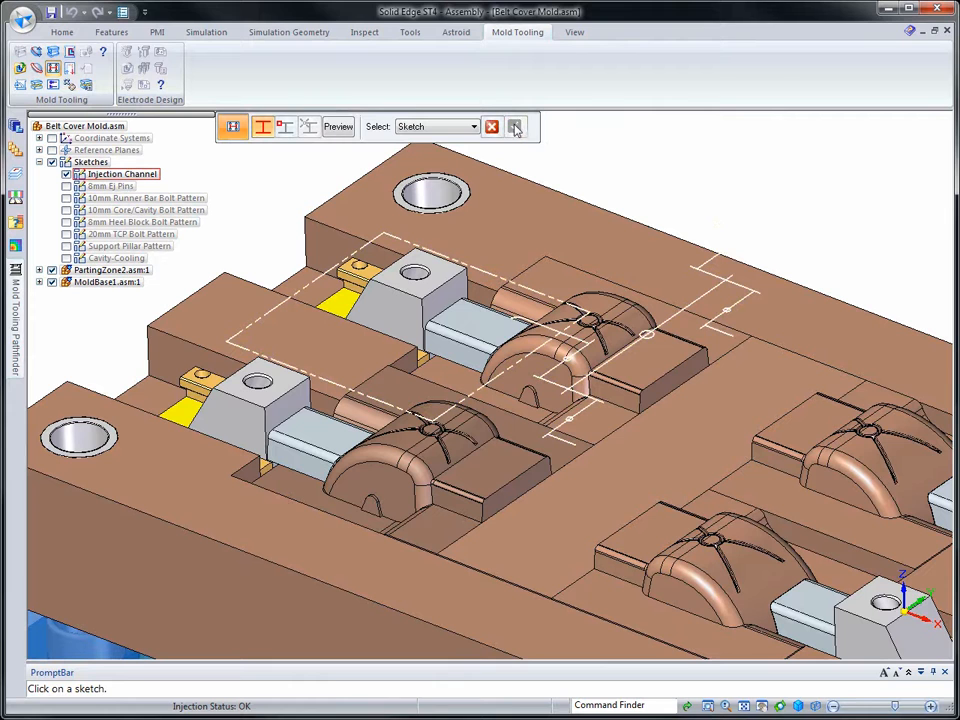
Step: Give the channels a circular cross section with 10 mm diameter, preview them, and inspect the runner layout
left_click(285, 128)
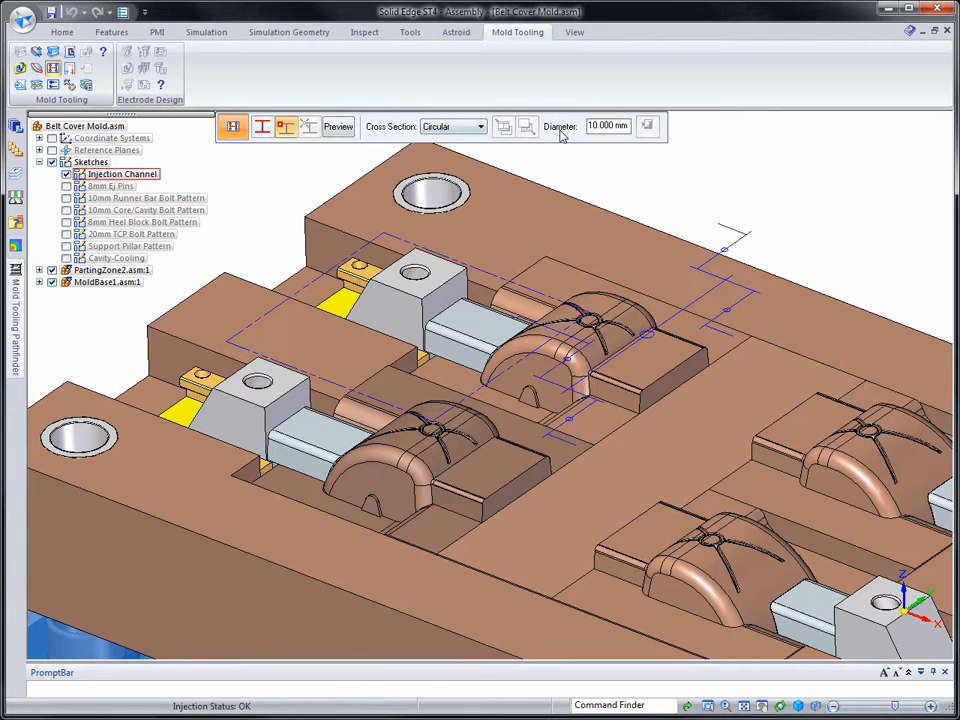
left_click(481, 127)
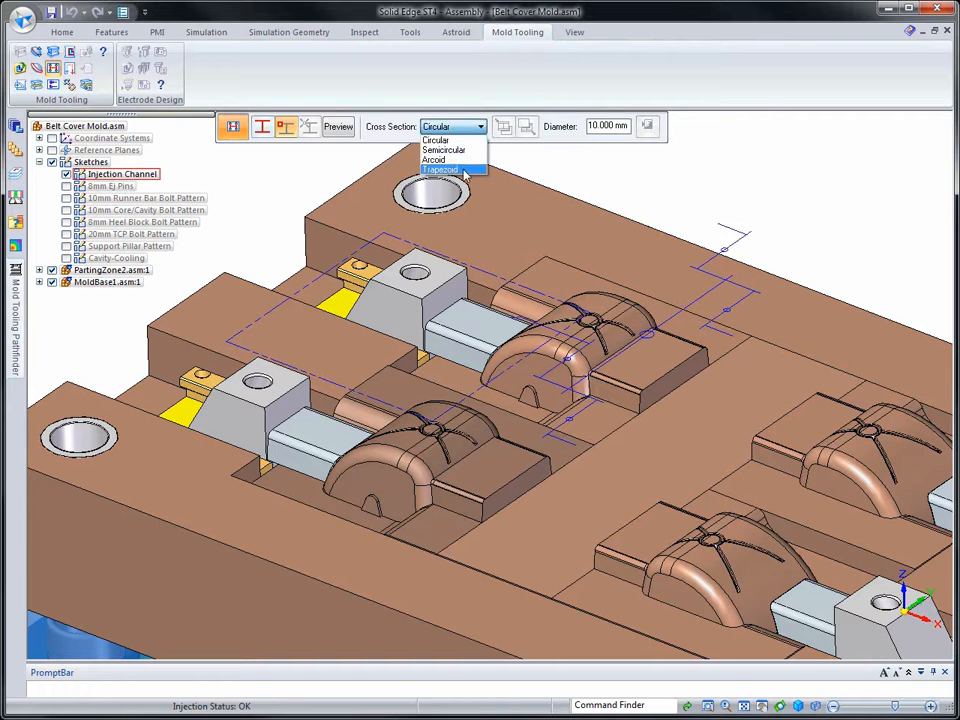
left_click(460, 140)
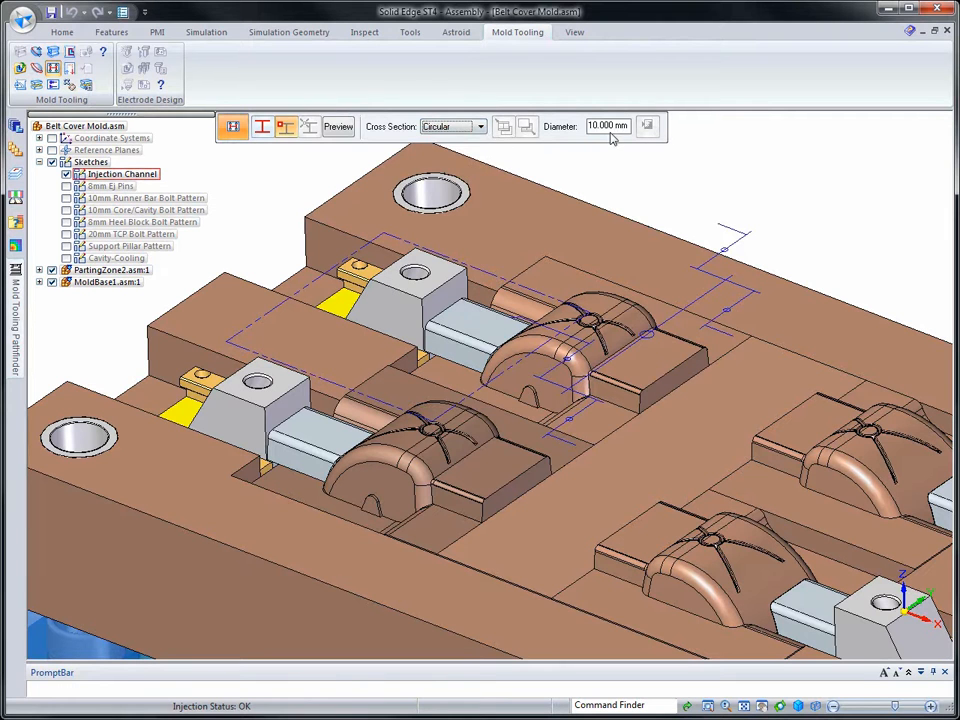
left_click(344, 130)
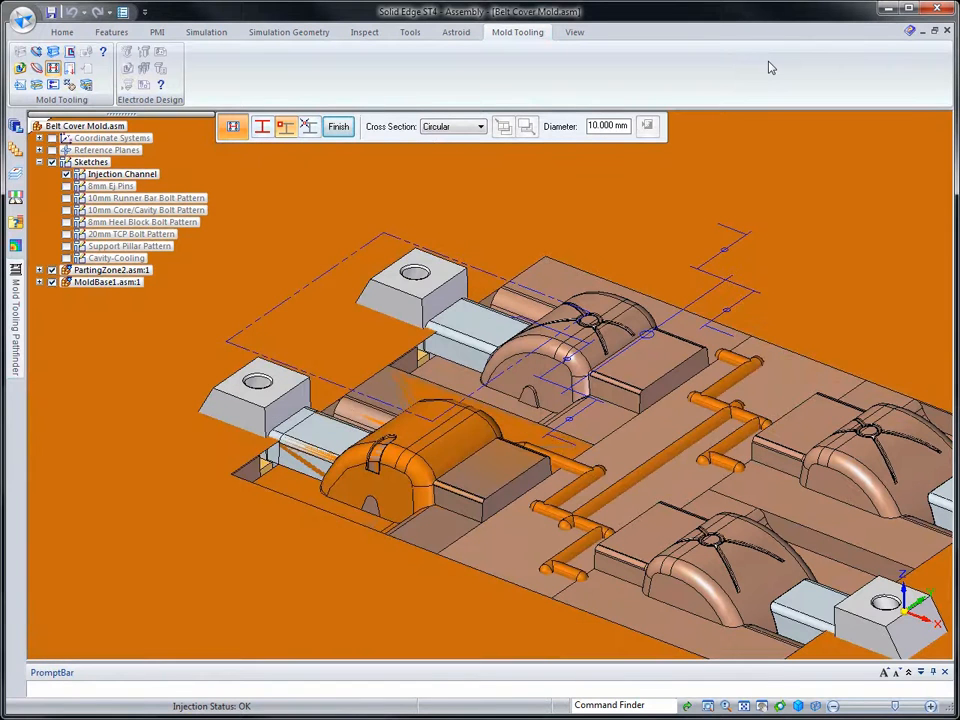
key("ctrl+t")
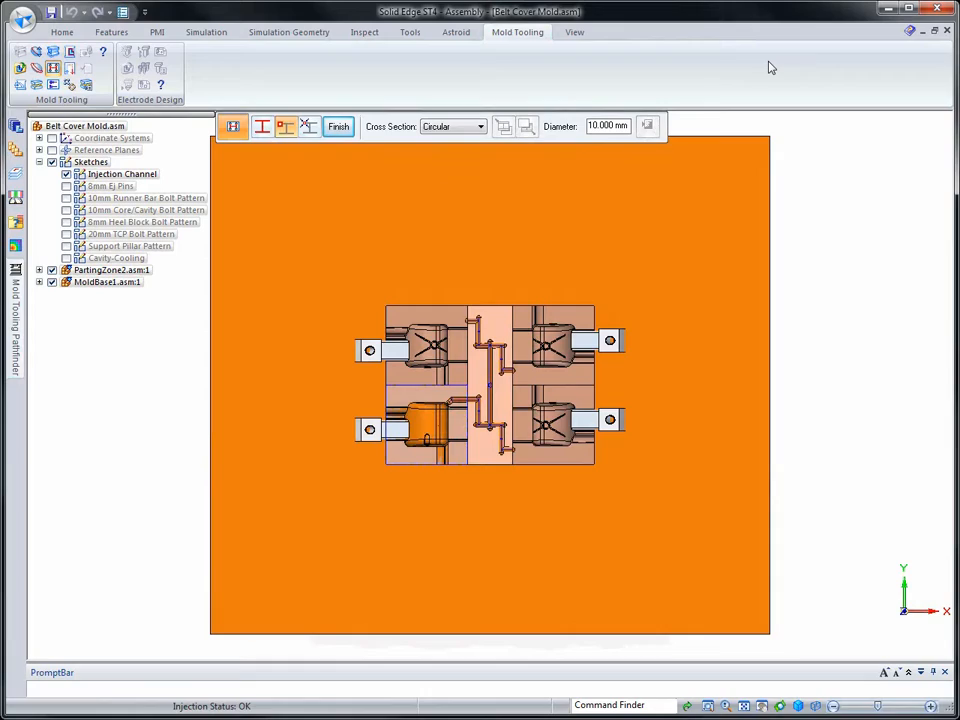
scroll(778, 118, "up", 5)
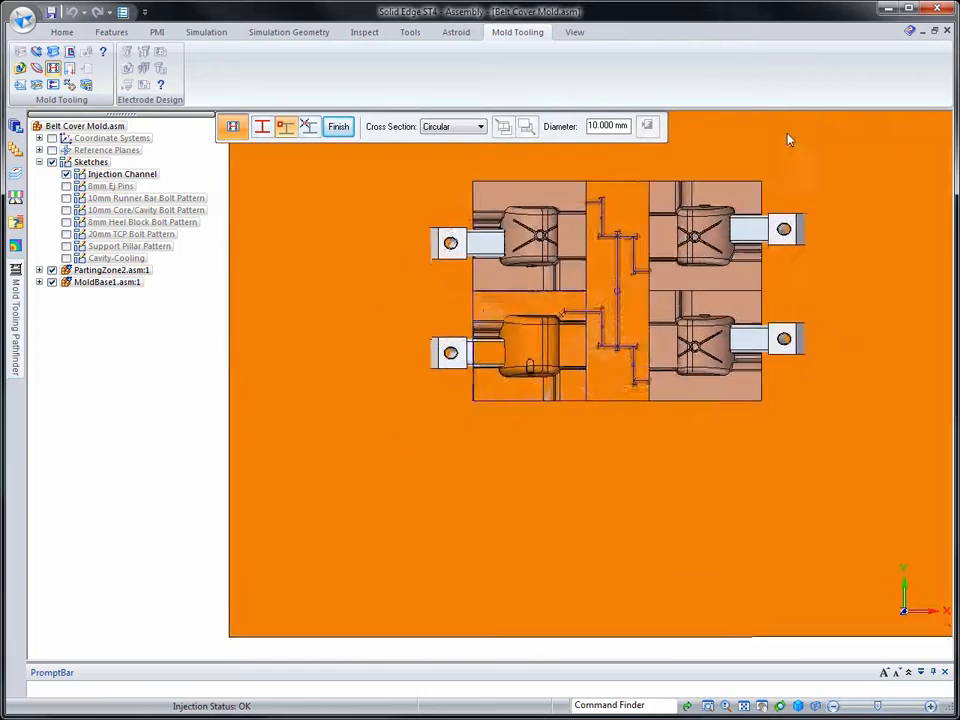
scroll(818, 432, "up", 4)
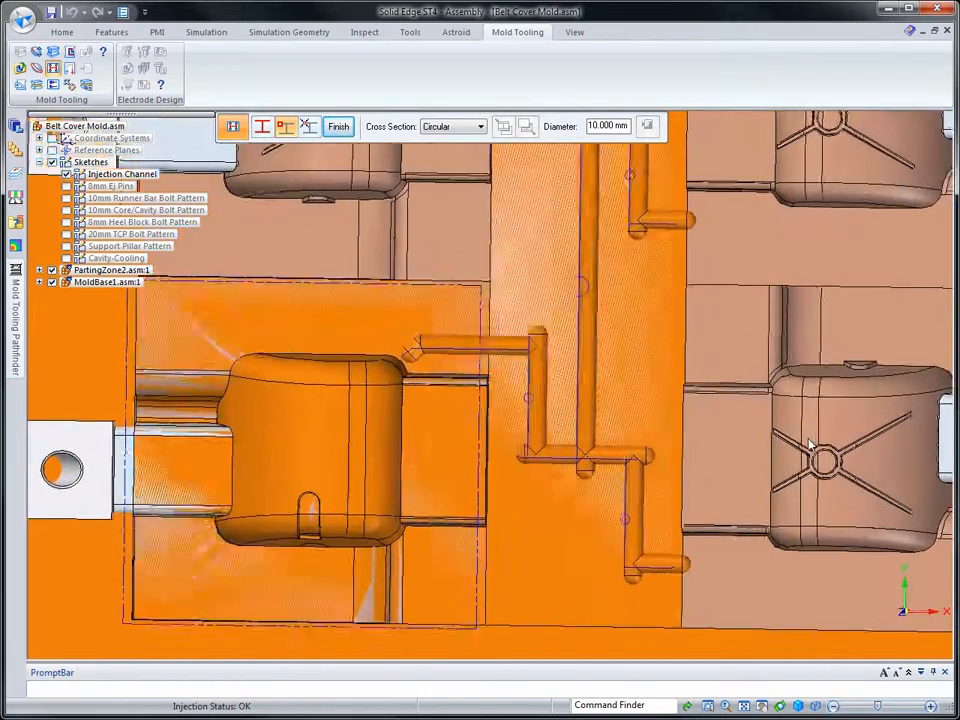
scroll(810, 445, "down", 3)
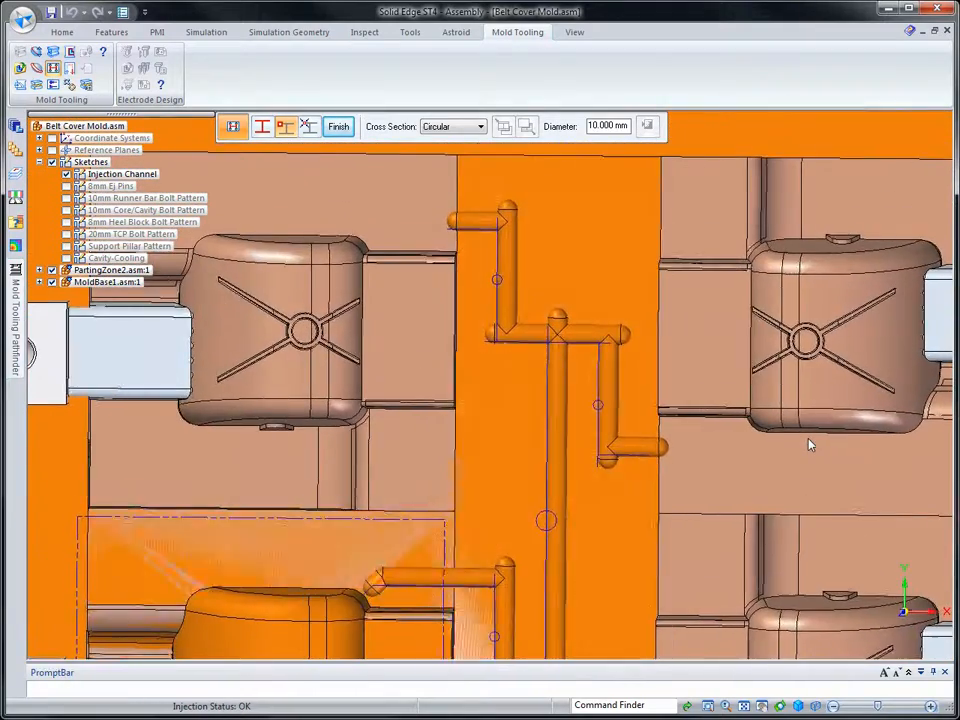
scroll(810, 445, "down", 2)
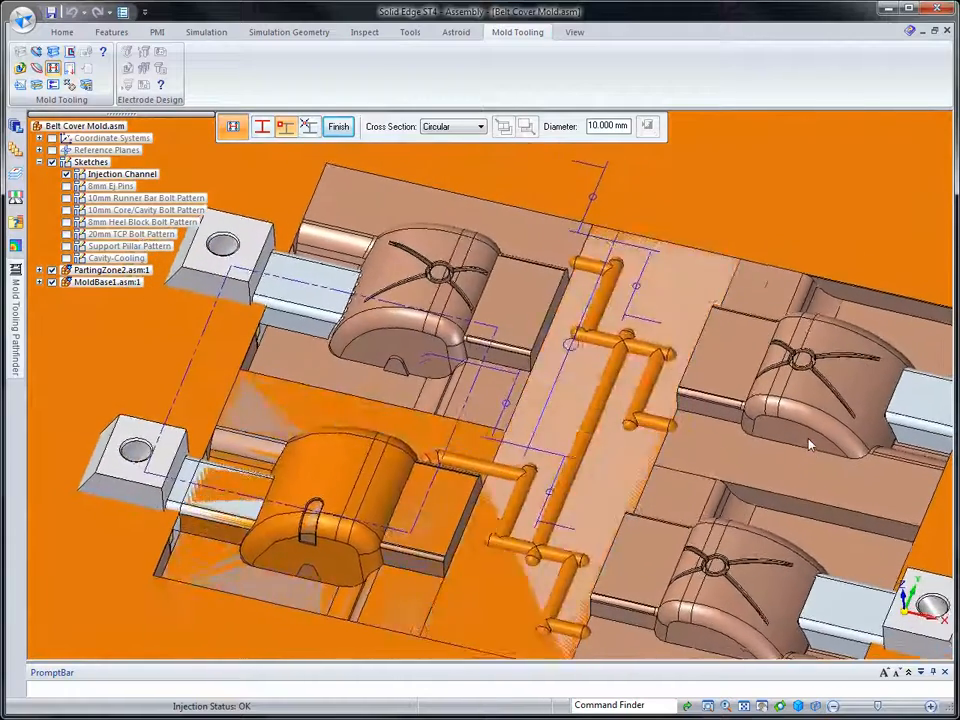
Step: Override the diameter of the branch channels feeding the cavities to 8 mm, then preview and finish the injection feature
left_click(311, 128)
left_click(440, 466)
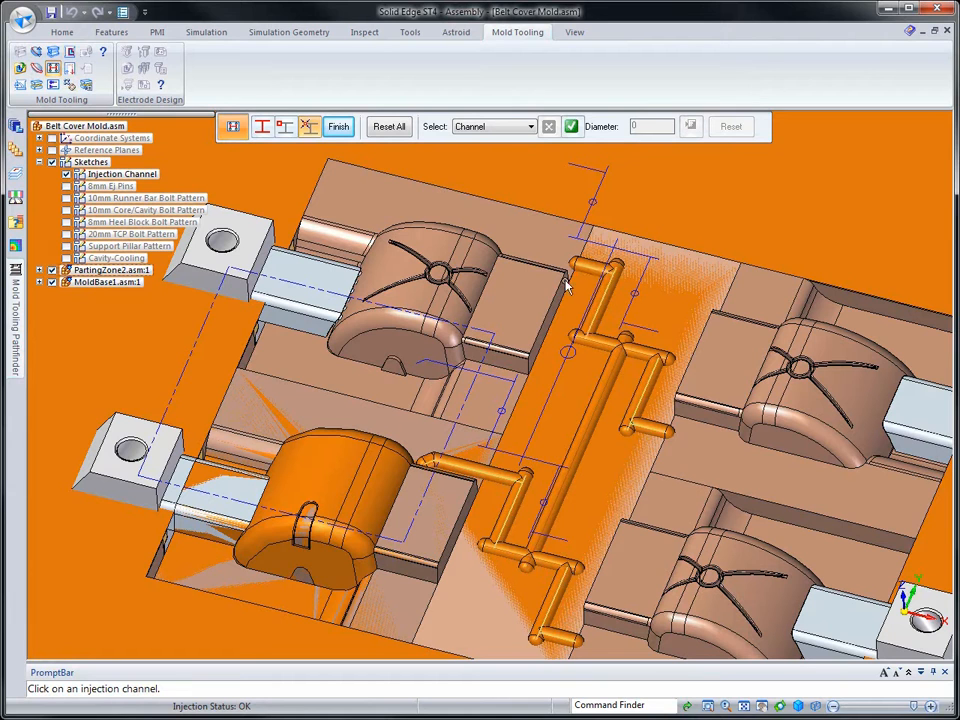
left_click(571, 126)
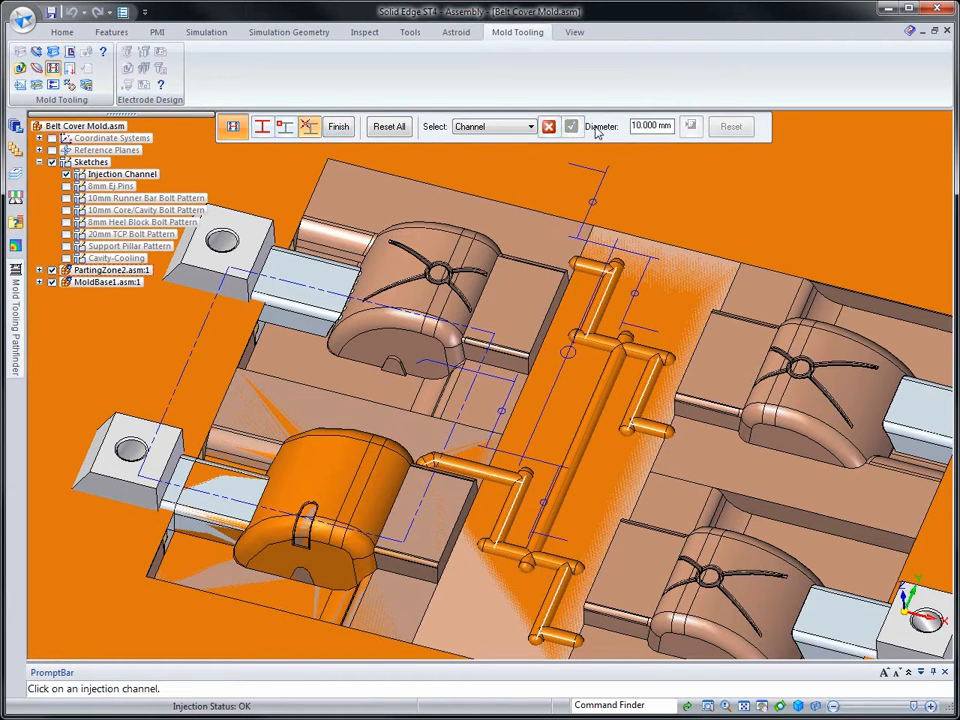
left_click(665, 128)
type("8")
key("Return")
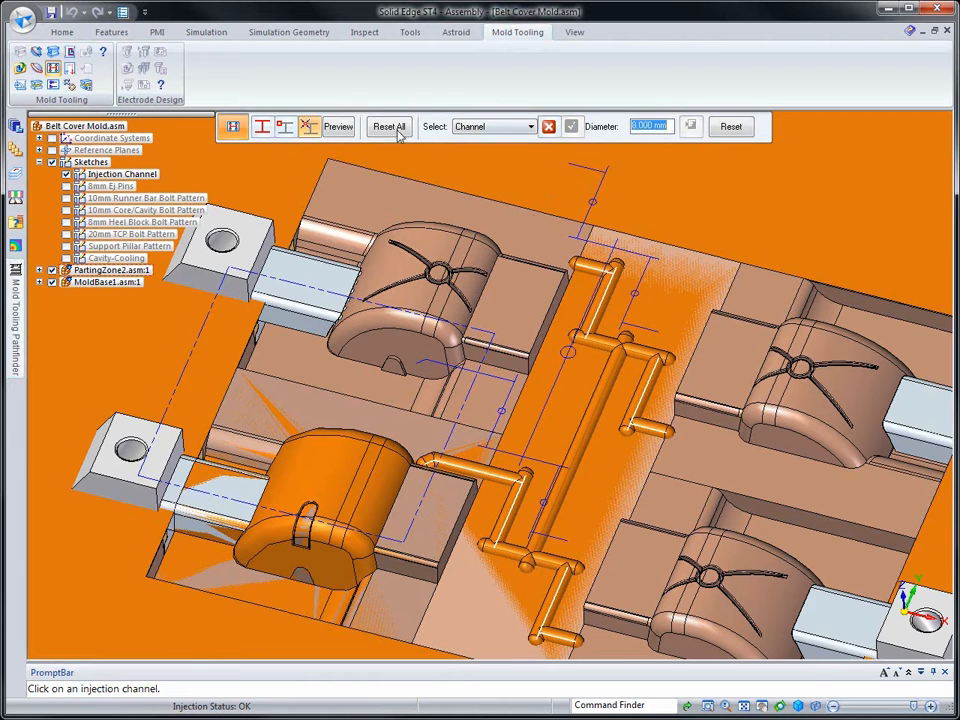
left_click(340, 127)
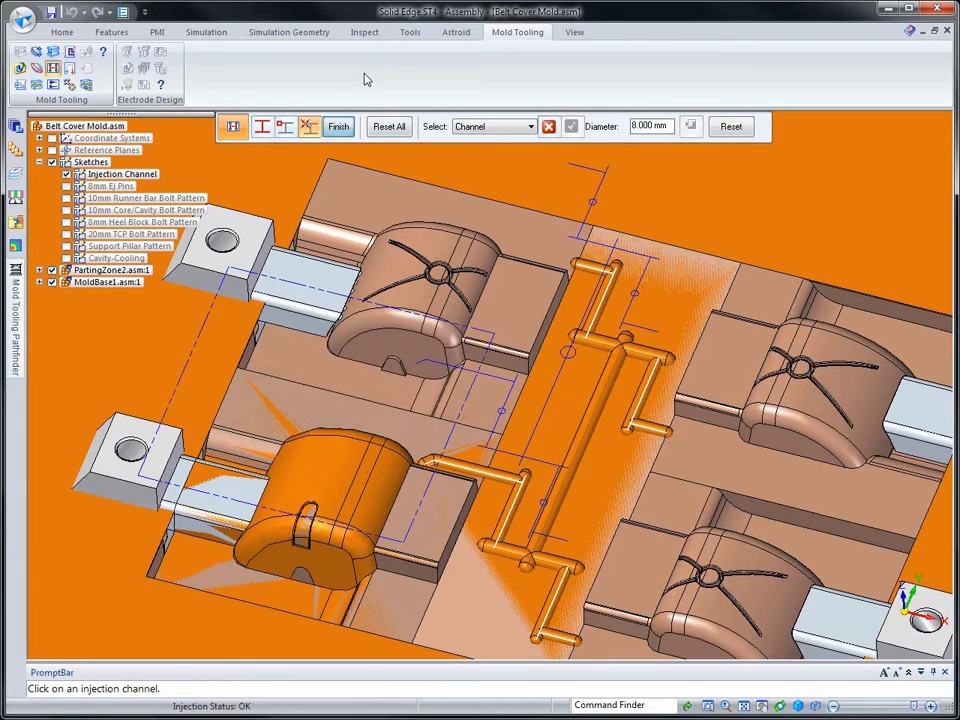
left_click(341, 125)
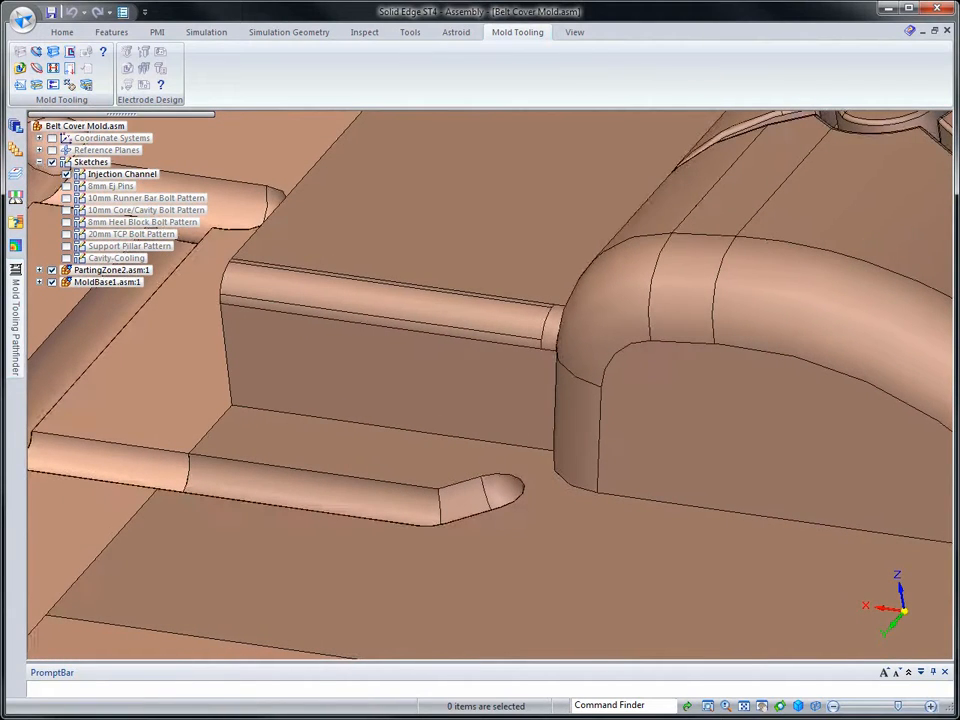
Step: Start creating injection gates for Injection1 and accept the angled channel's endpoint beside the cavity as the gate location
left_click(15, 288)
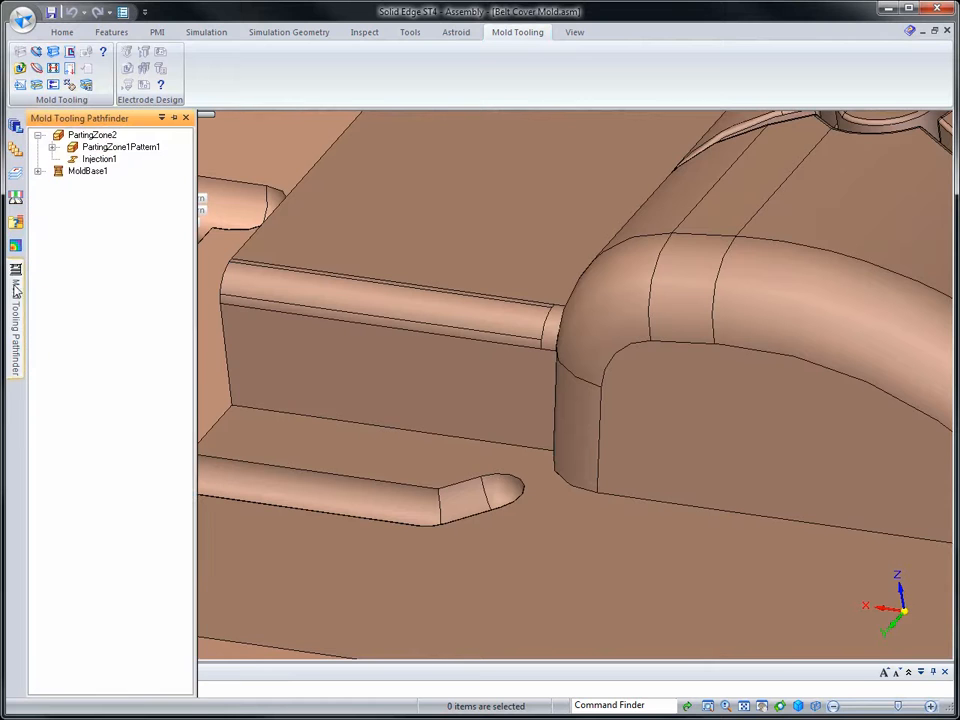
left_click(98, 160)
right_click(98, 160)
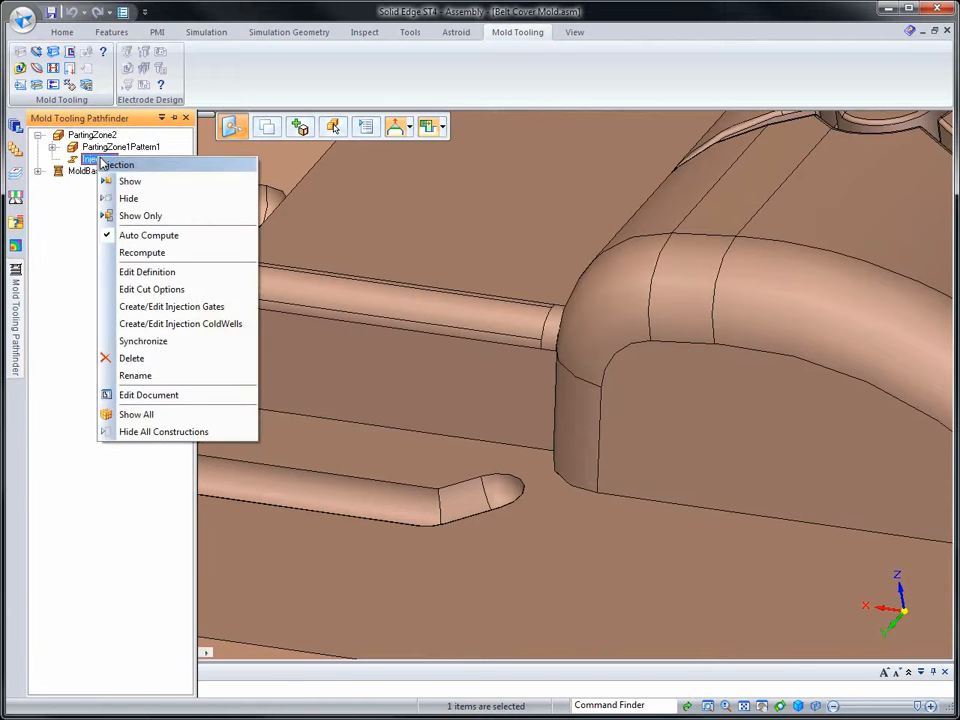
left_click(158, 308)
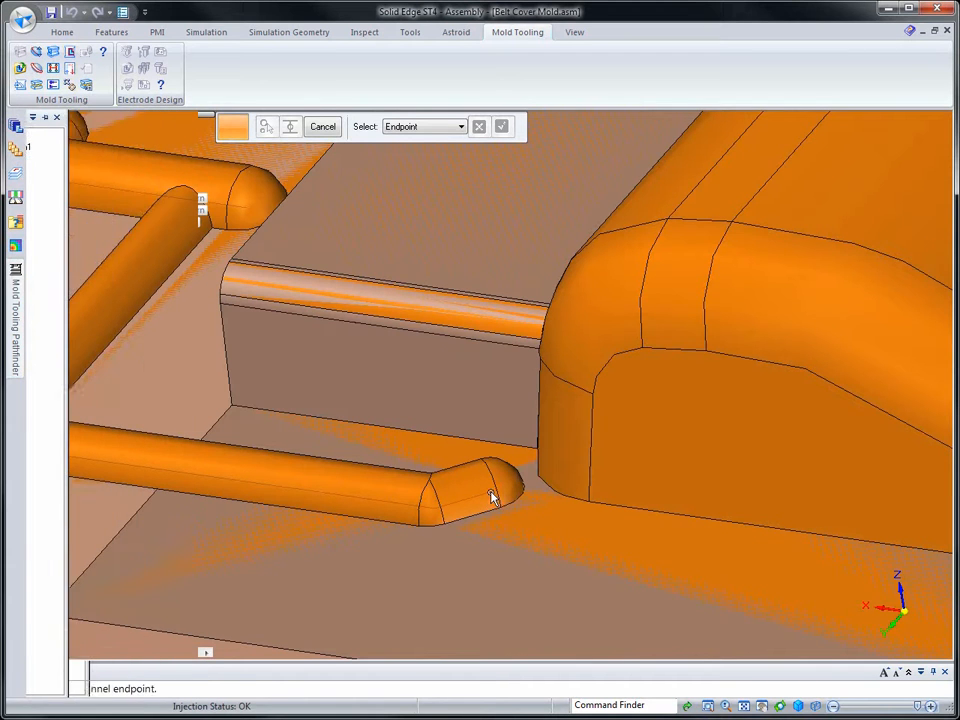
left_click(455, 501)
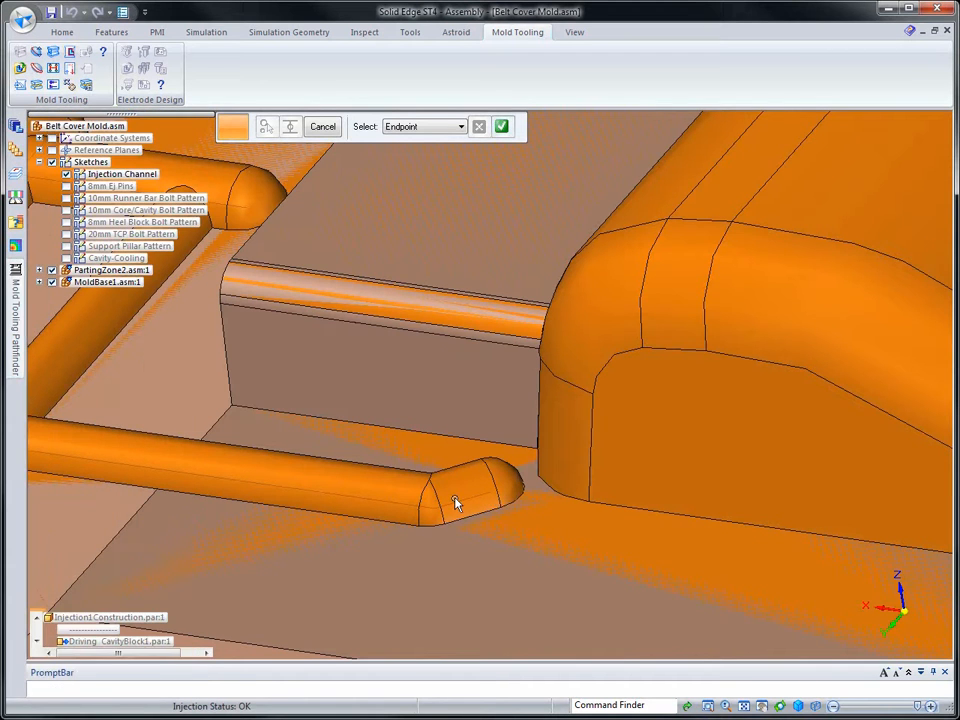
left_click(496, 126)
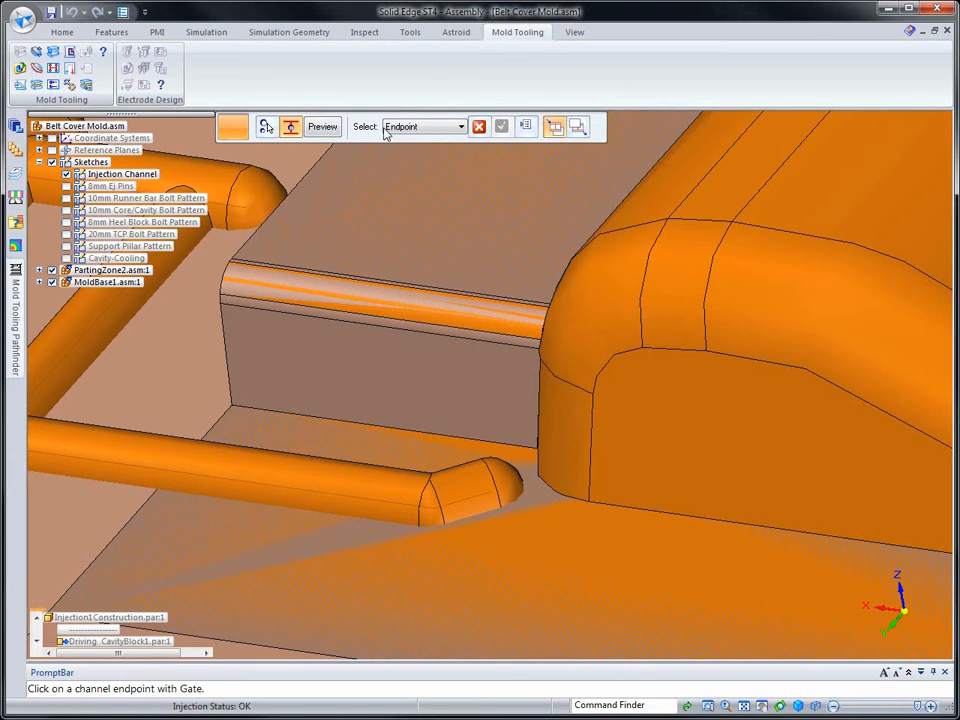
Step: Open the gate options and compare the dimensions of the Direct, Curve and Tail gate types
left_click(554, 126)
left_click(467, 261)
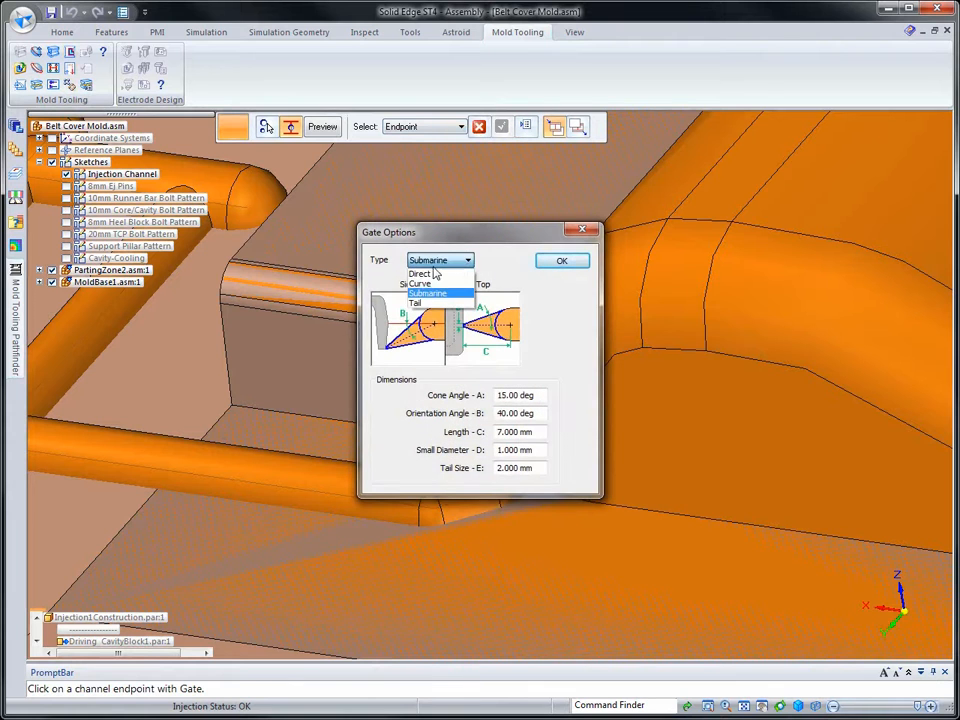
left_click(424, 272)
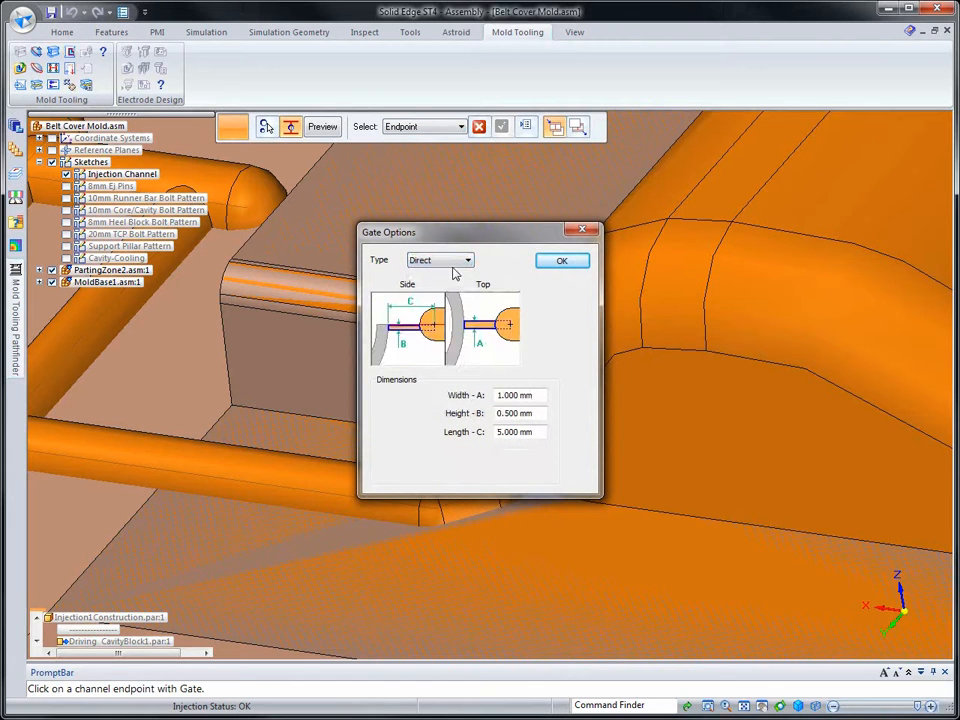
left_click(467, 261)
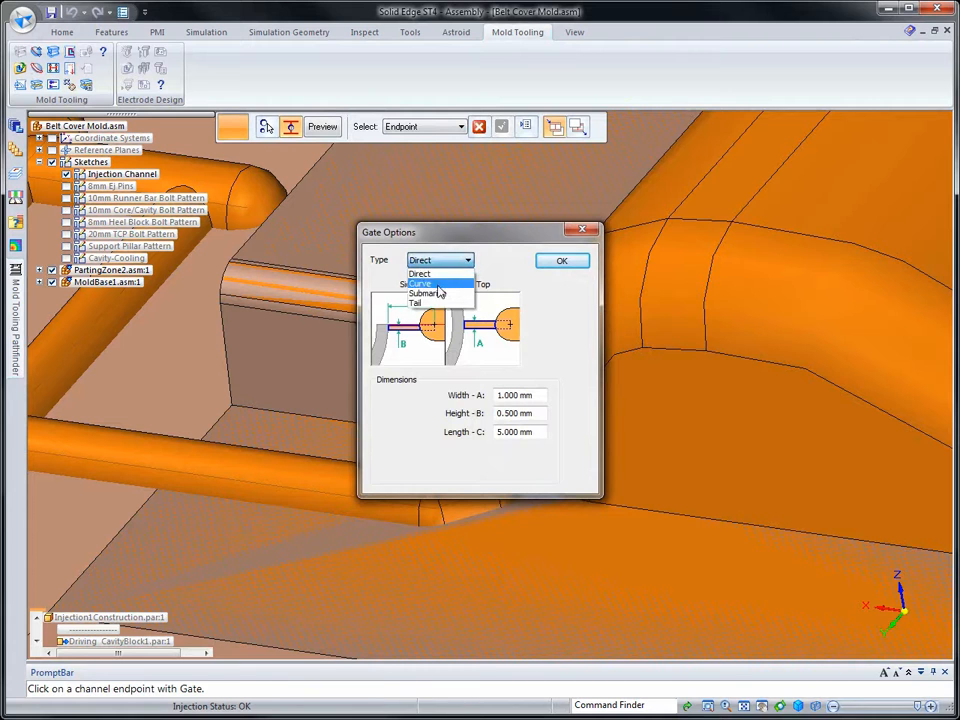
left_click(468, 274)
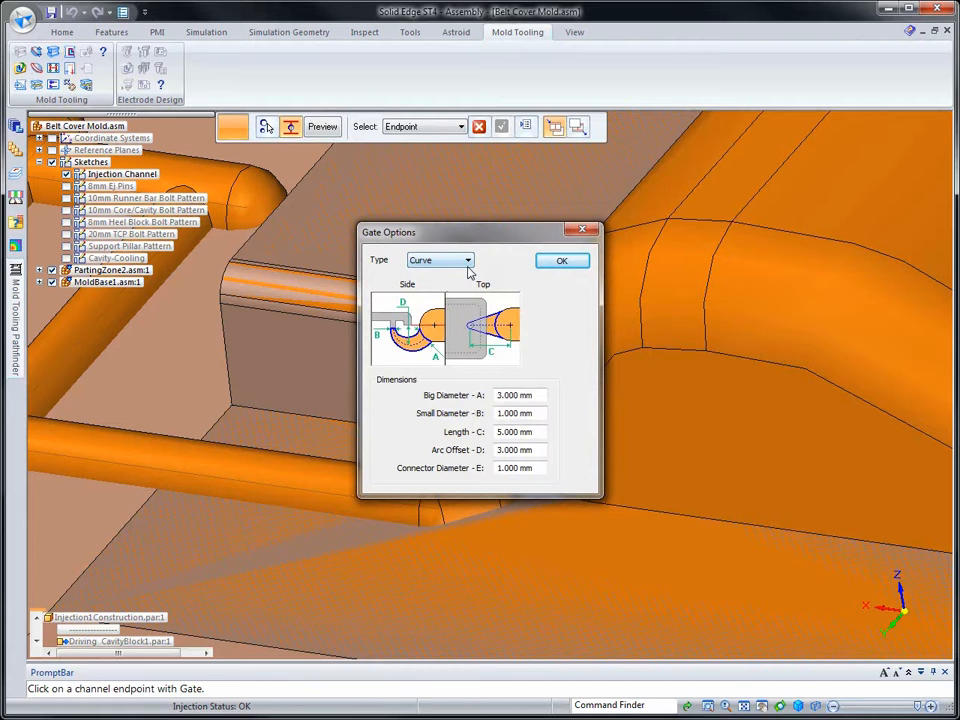
left_click(467, 261)
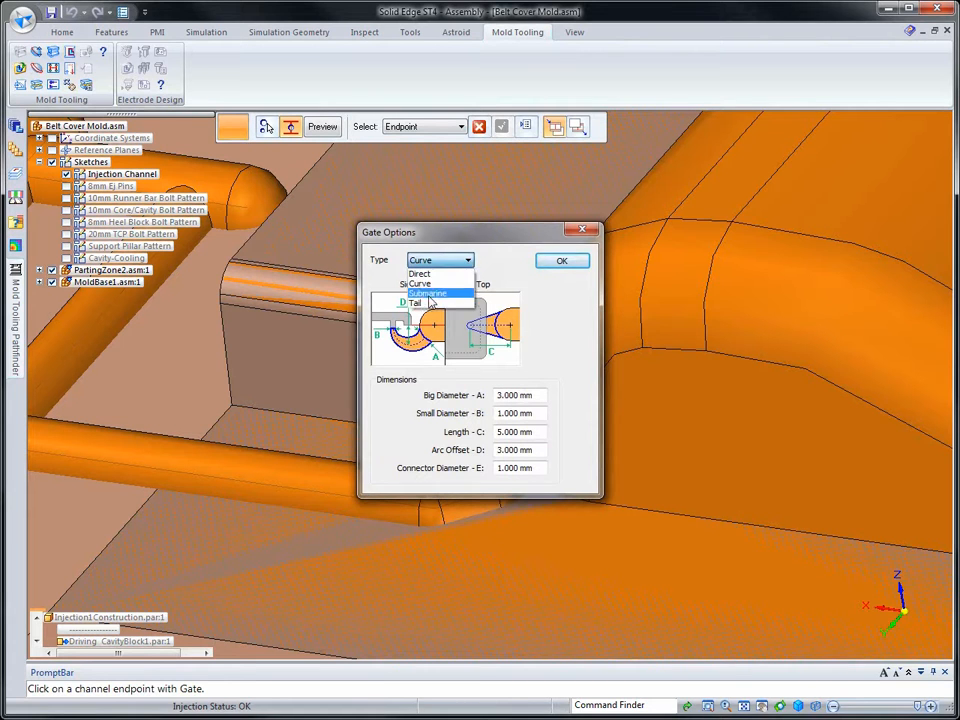
left_click(432, 297)
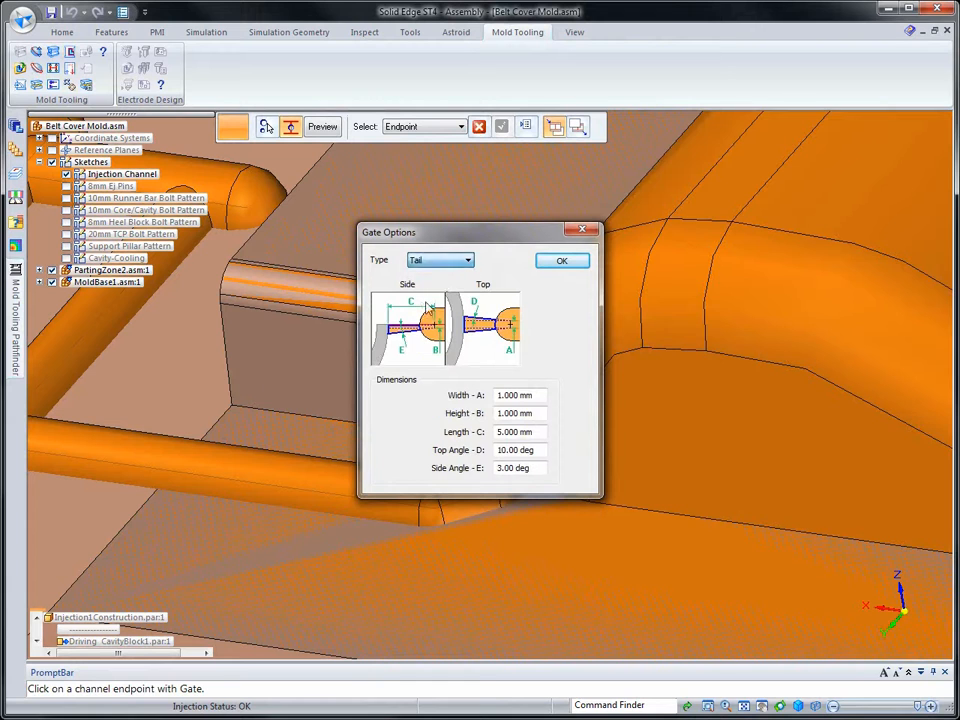
Step: Set the gate type to Submarine with a length of 7.5 mm and accept the gate options
left_click(467, 261)
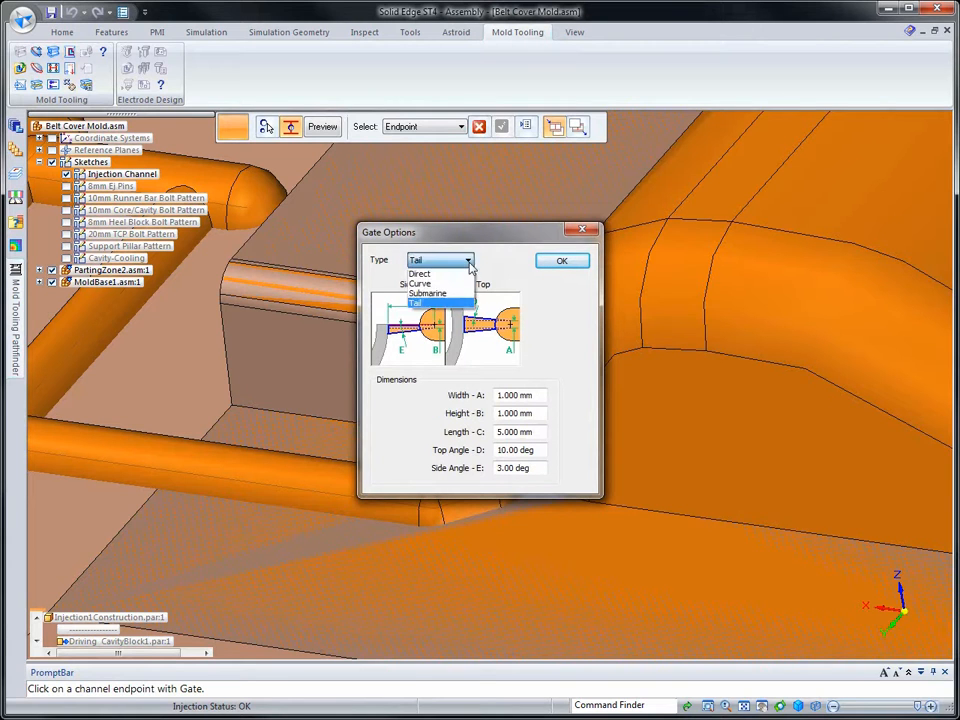
left_click(437, 285)
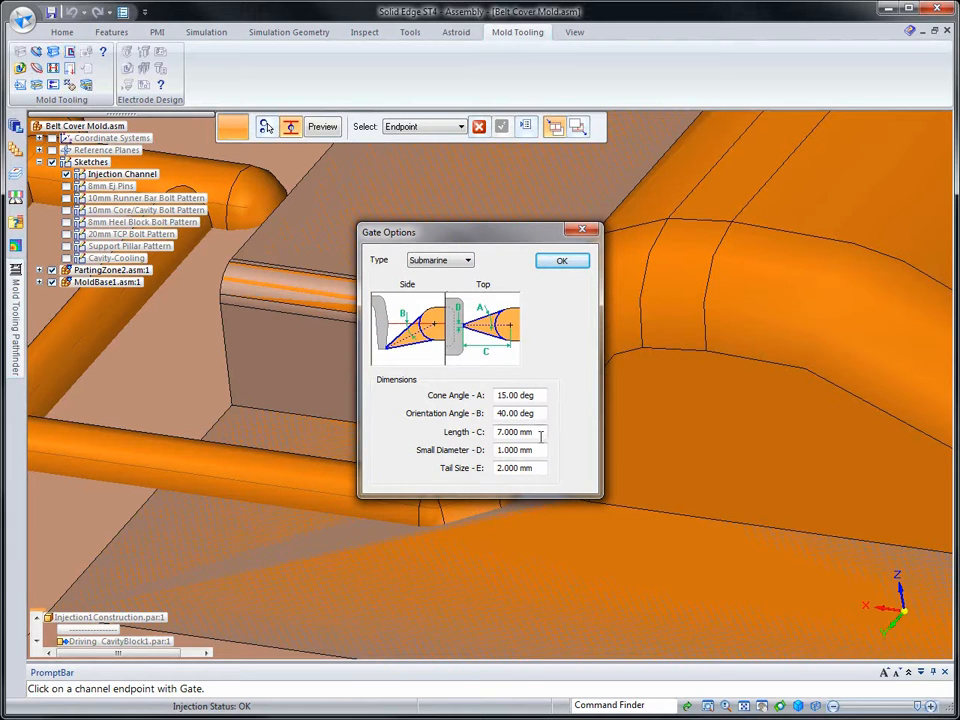
left_click_drag(540, 435, 476, 432)
type("7.5")
key("Tab")
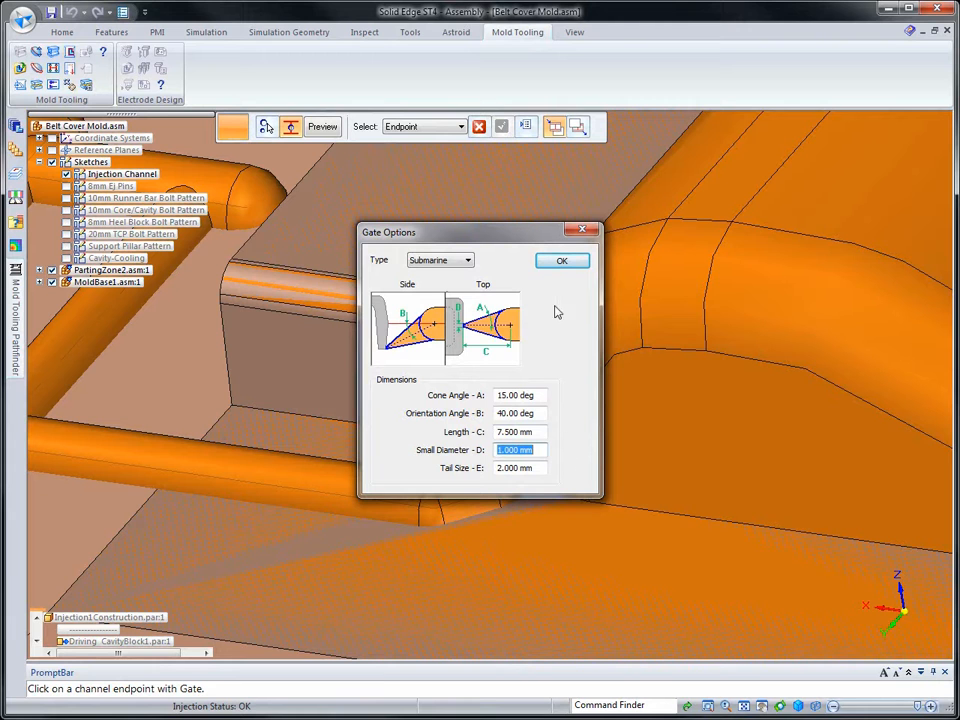
left_click(562, 261)
Step: Preview the submarine gate at the channel endpoint and finish creating it
left_click(505, 133)
left_click(320, 128)
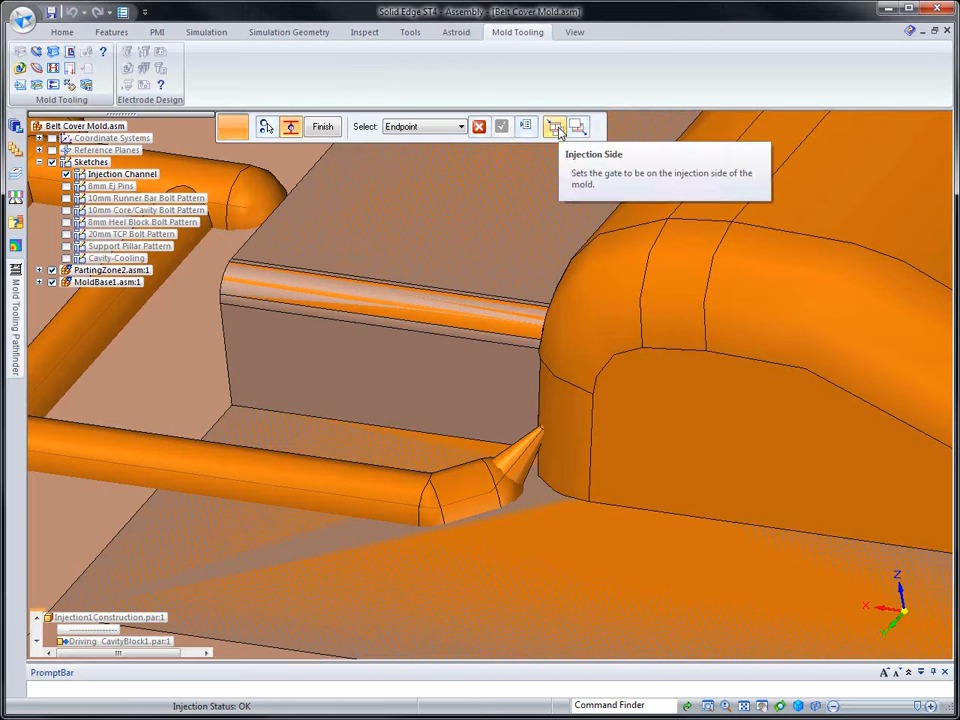
left_click(323, 129)
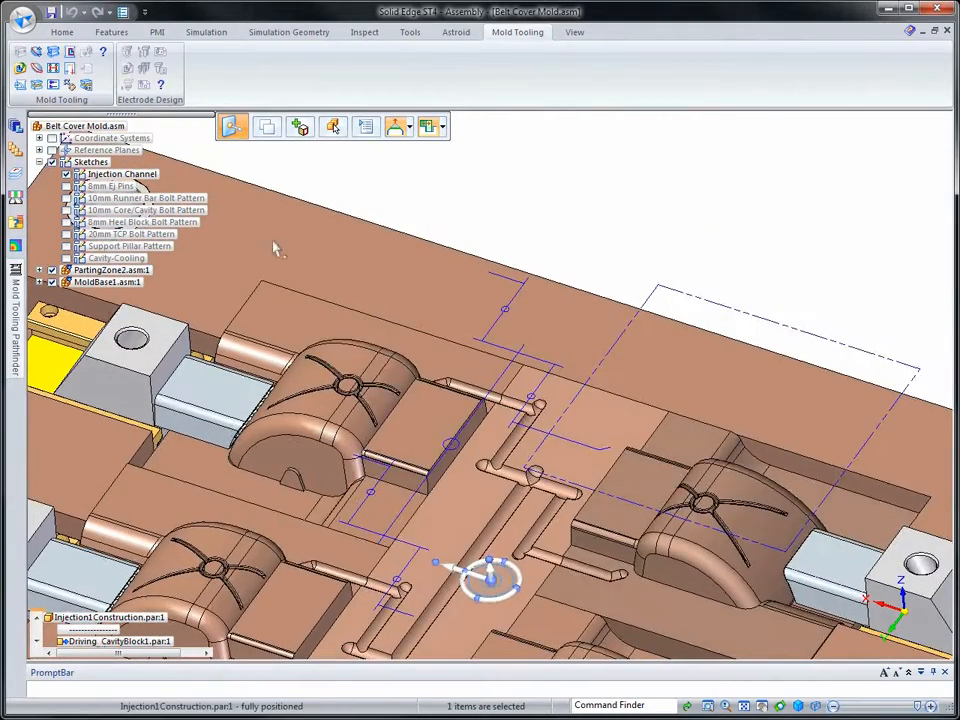
Step: Start creating cold wells for Injection1 and accept the large central circle and the four small sketch circles as their locations
left_click(20, 268)
left_click(98, 159)
right_click(98, 159)
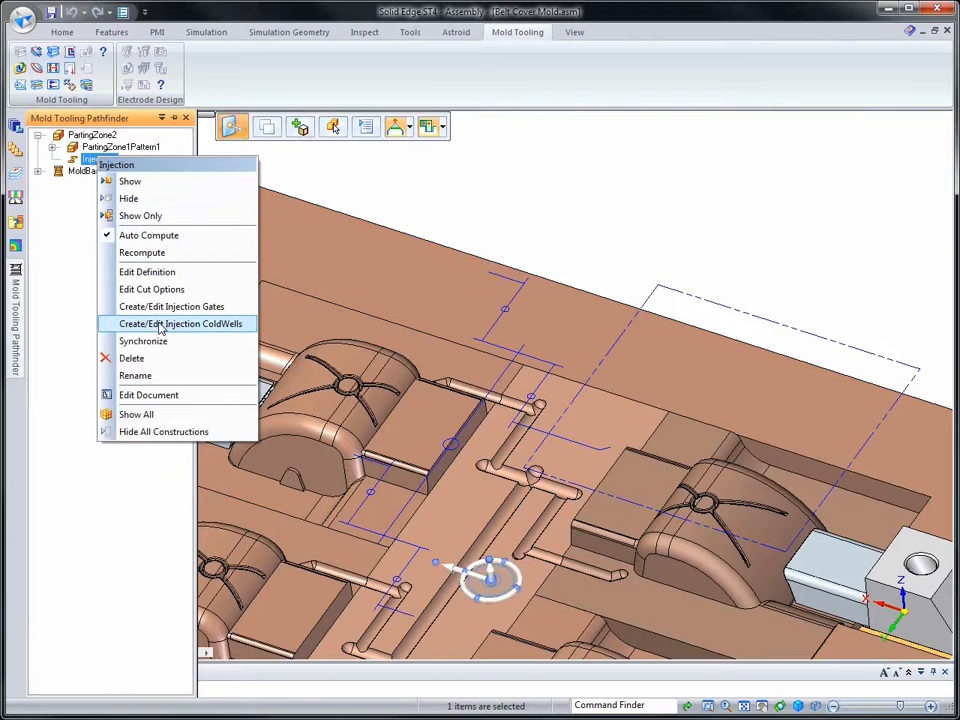
left_click(159, 328)
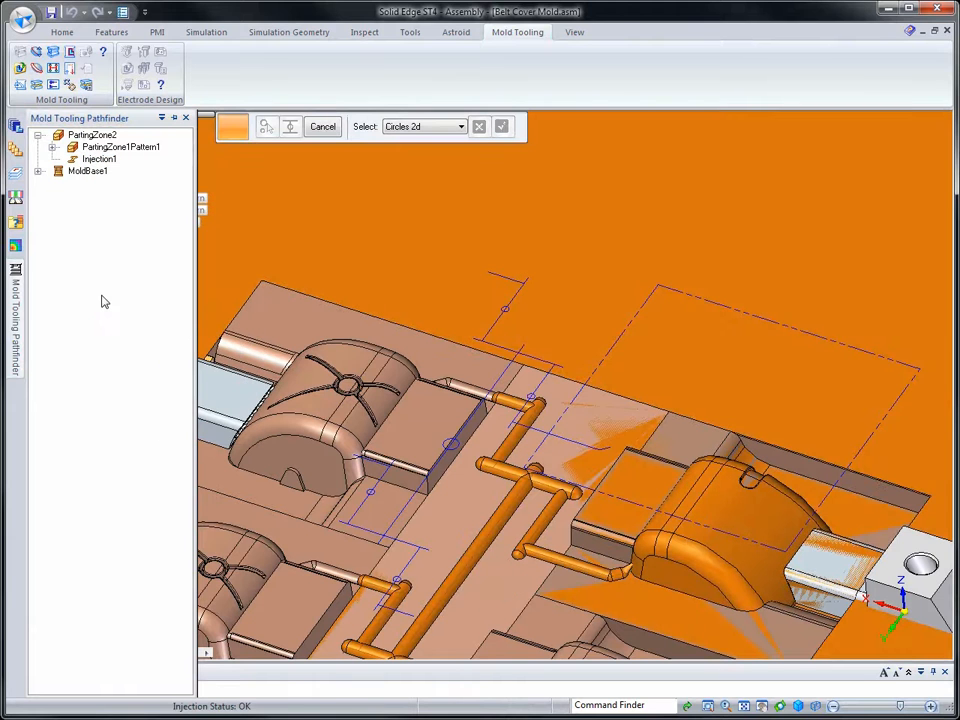
left_click(531, 398)
left_click(532, 399)
left_click(452, 445)
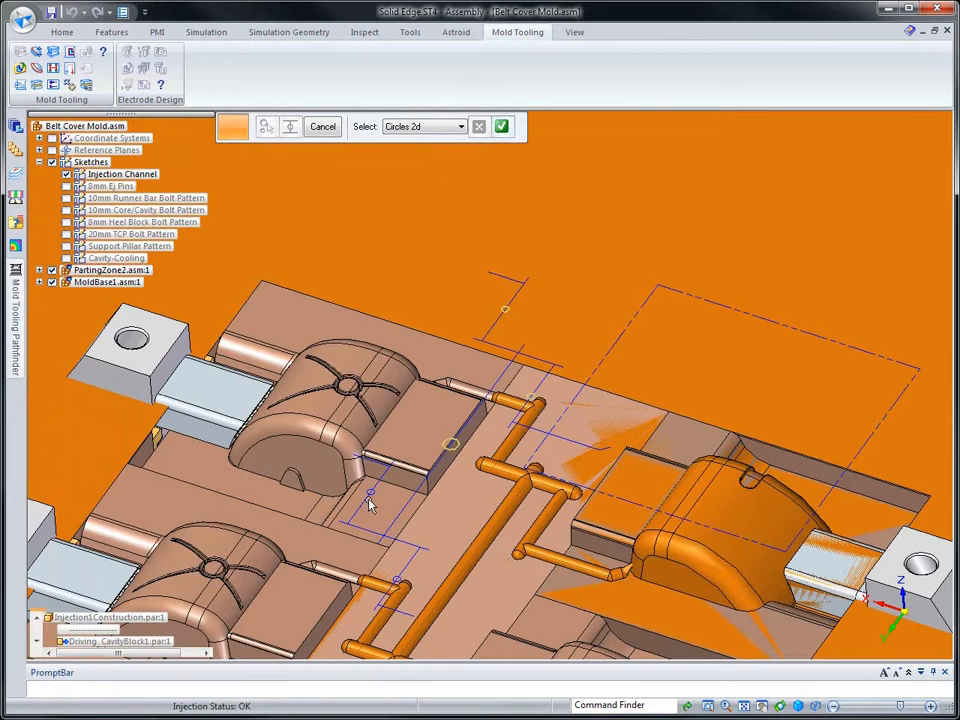
left_click(370, 497)
left_click(501, 126)
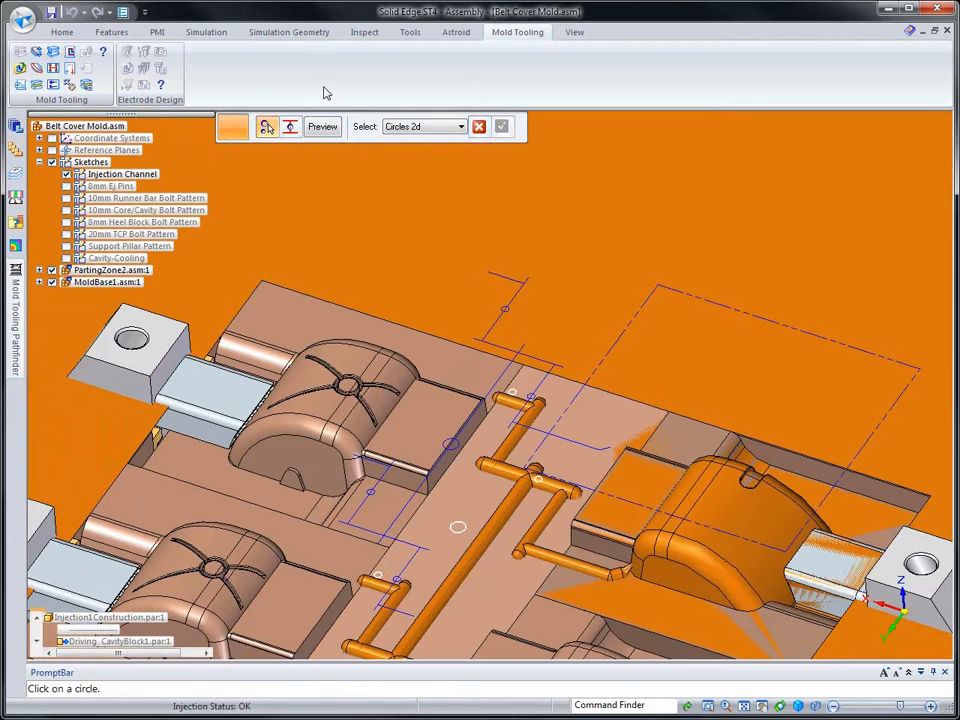
Step: Assign Simple cold wells with a height of 5 mm to the four small circles and accept them
left_click(290, 126)
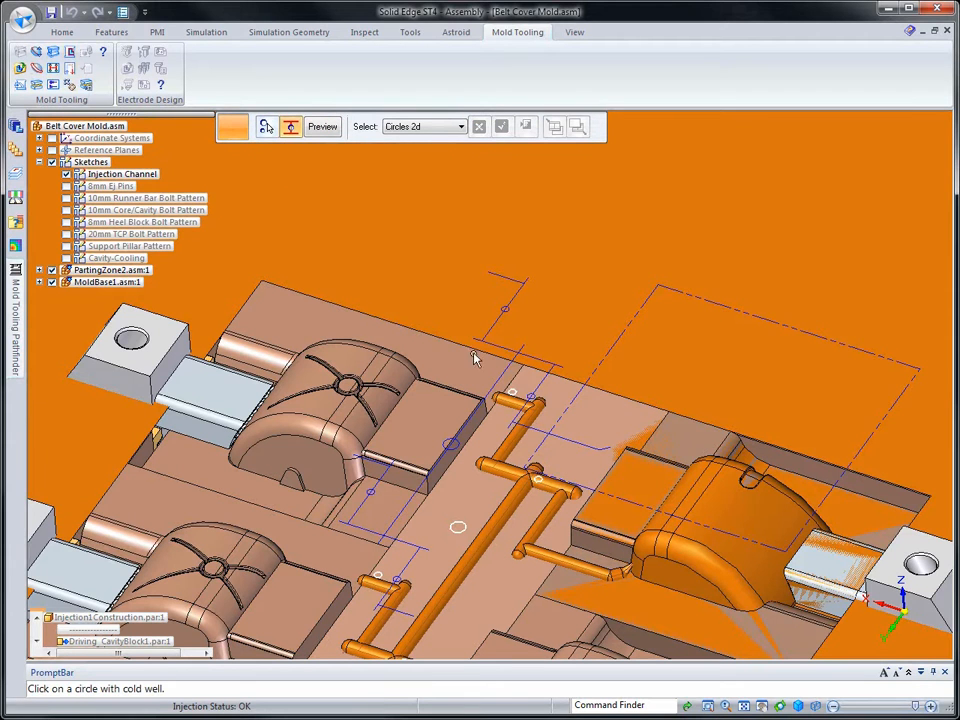
left_click(505, 311)
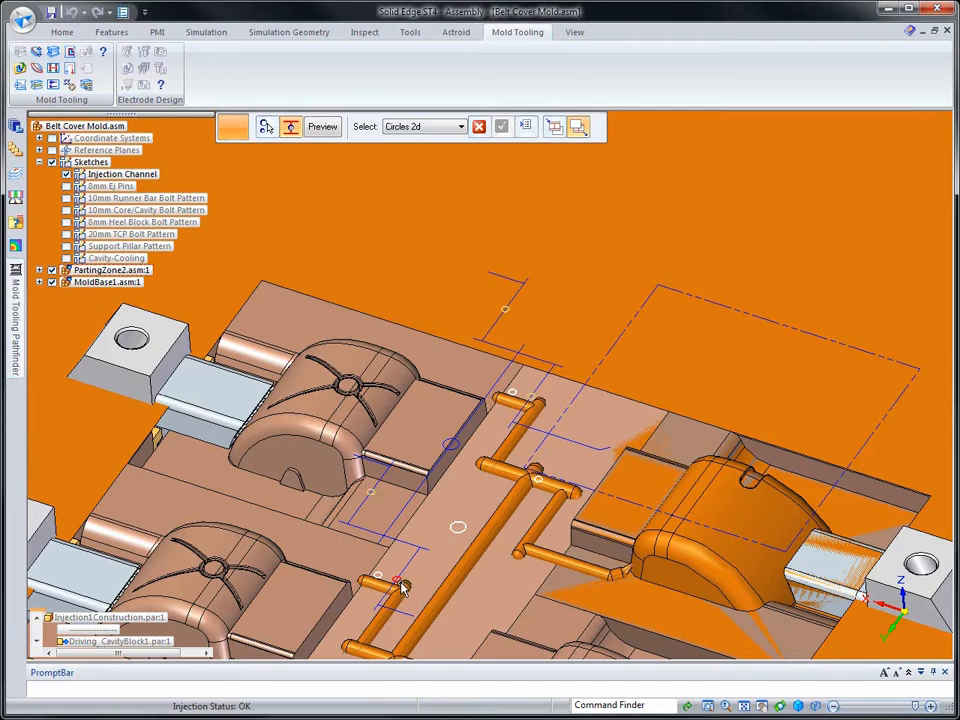
left_click(525, 126)
left_click(449, 262)
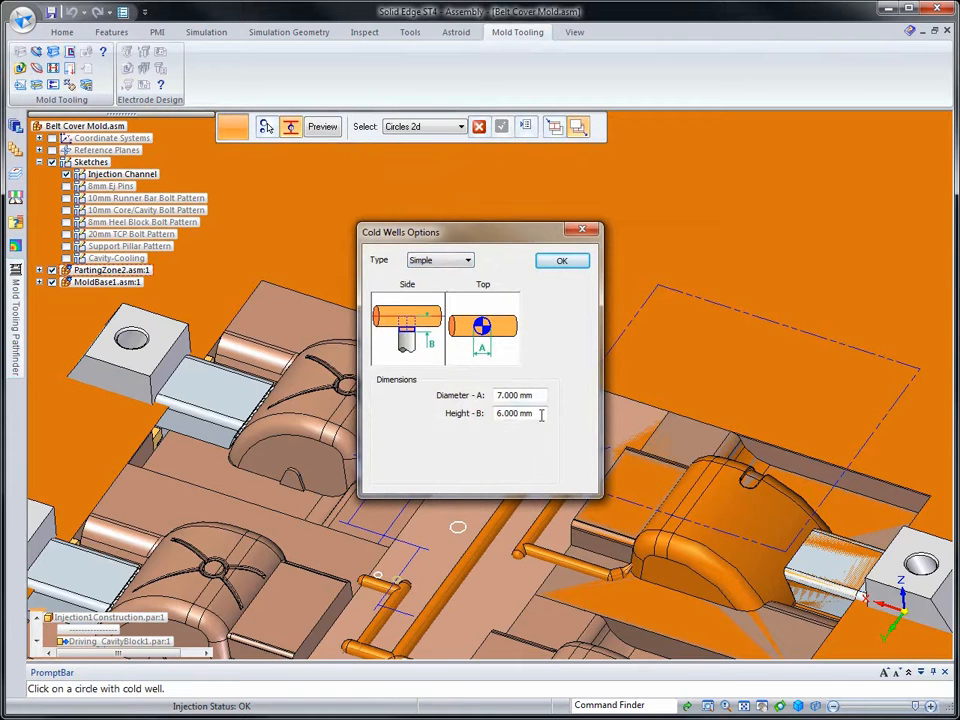
left_click_drag(542, 414, 480, 412)
type("5")
key("Tab")
left_click(549, 262)
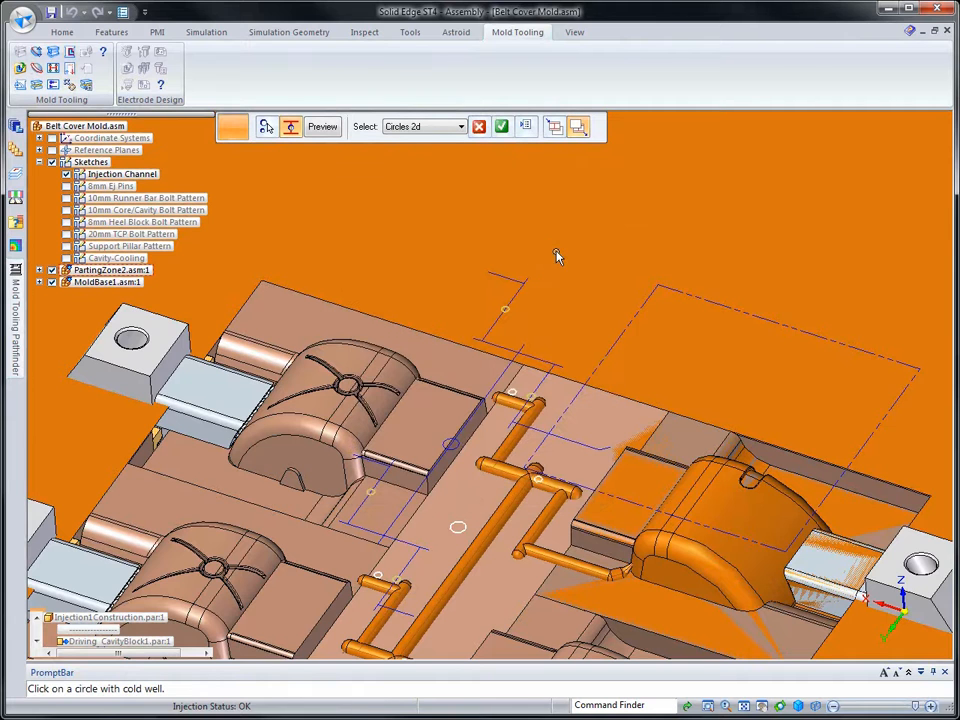
left_click(501, 127)
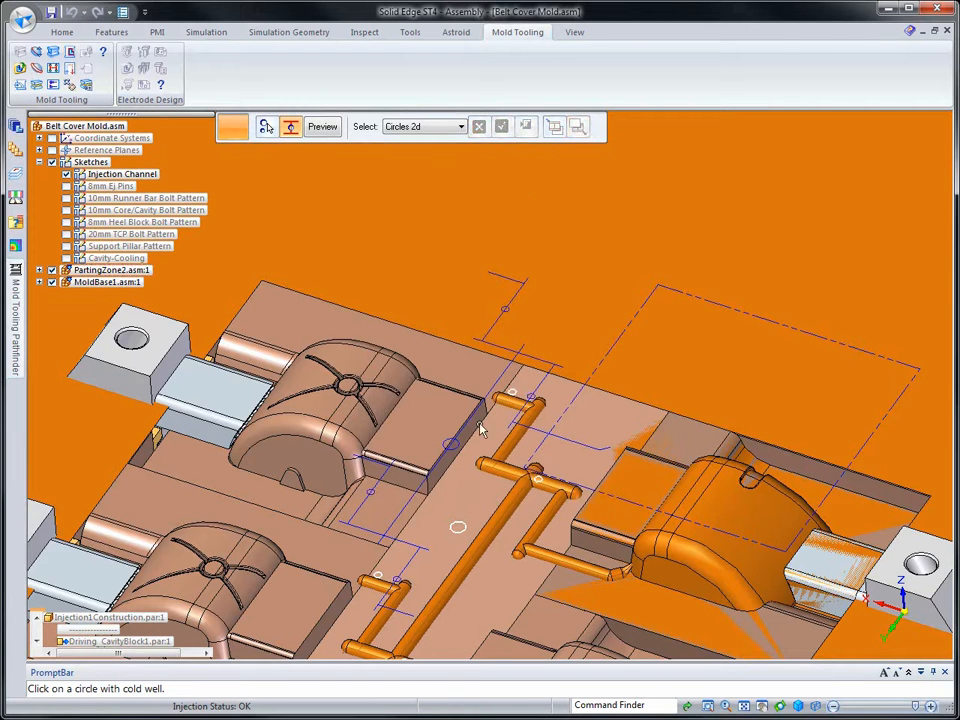
Step: Assign a Default type cold well with a height of 10 mm to the large central circle and accept it
left_click(451, 443)
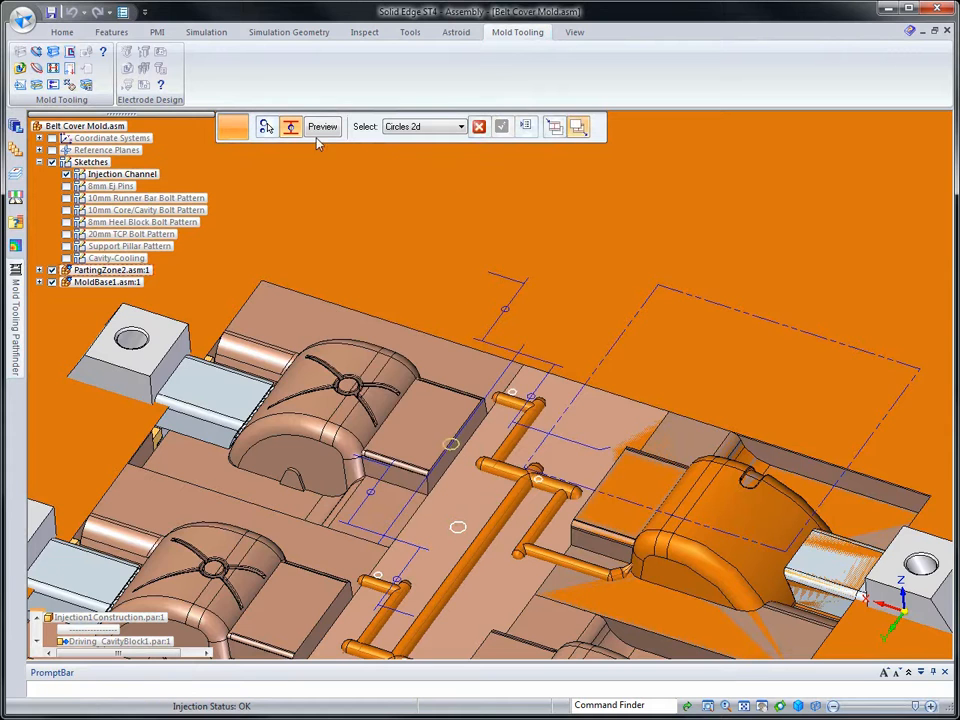
left_click(522, 127)
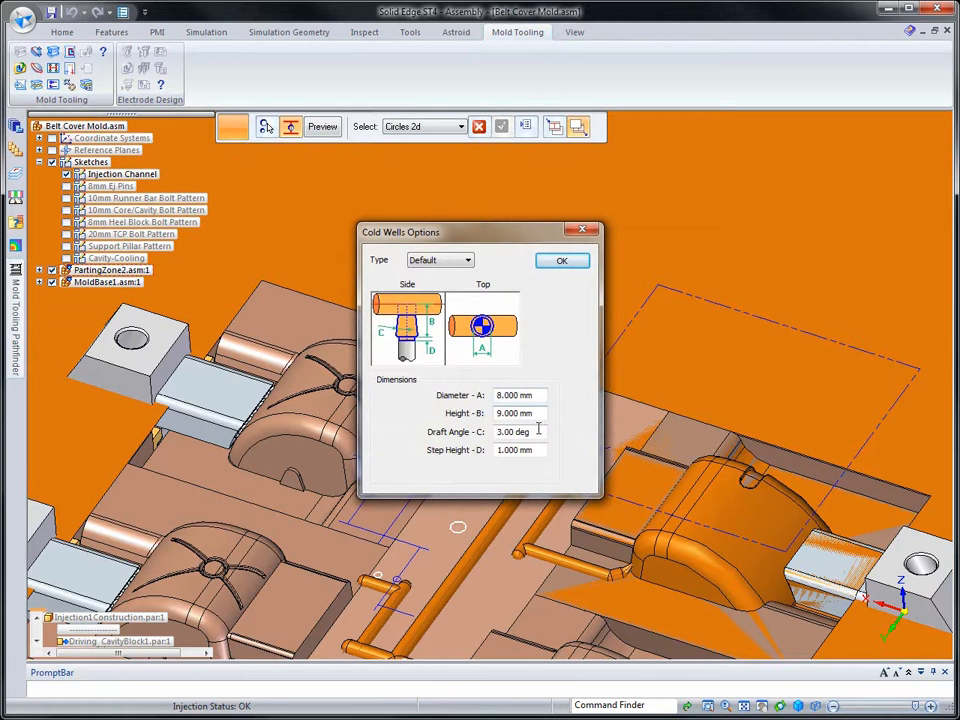
left_click(563, 262)
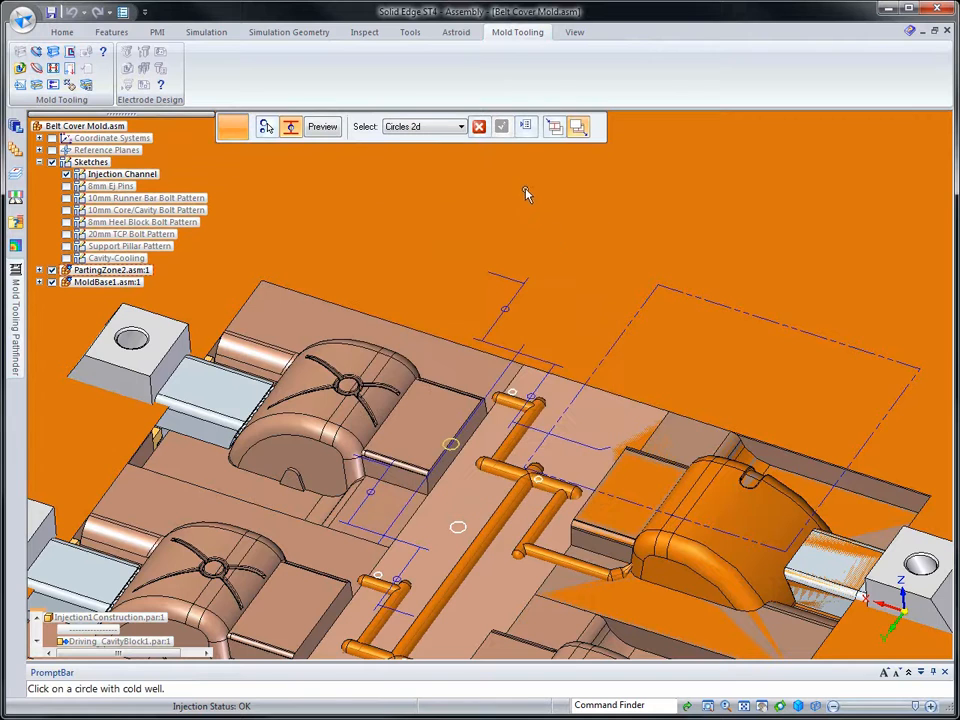
left_click(525, 126)
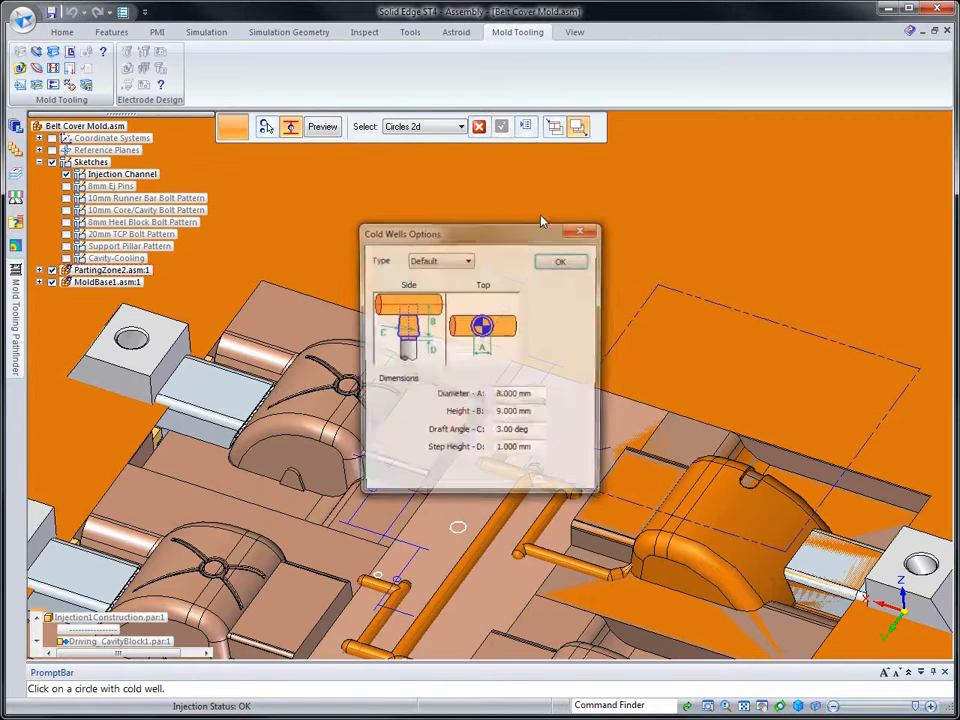
left_click_drag(534, 413, 482, 413)
type("10")
key("Tab")
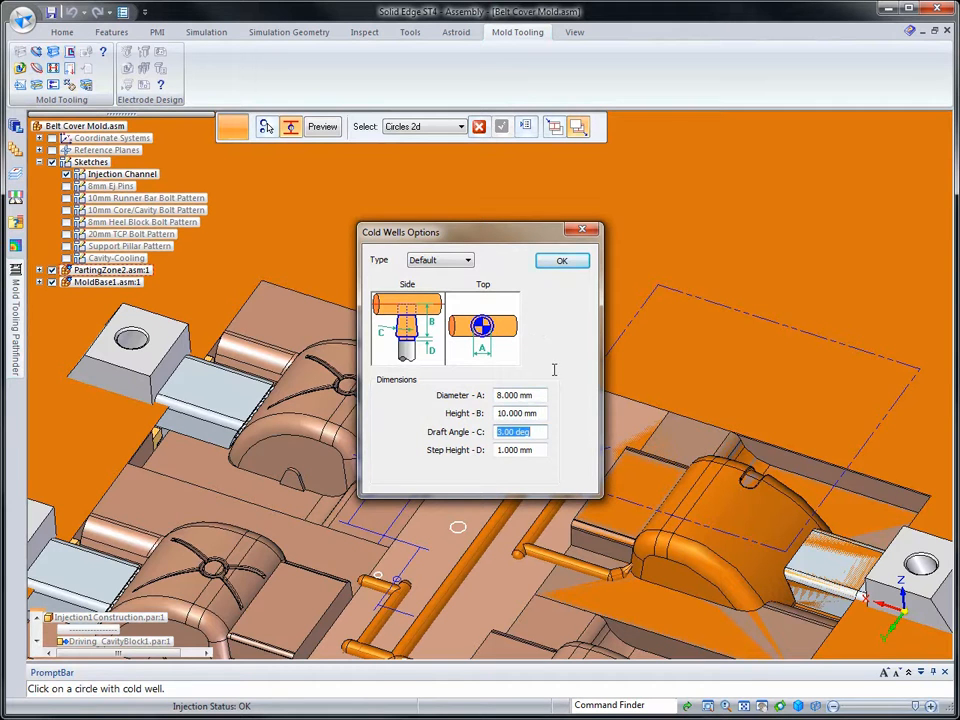
left_click(561, 262)
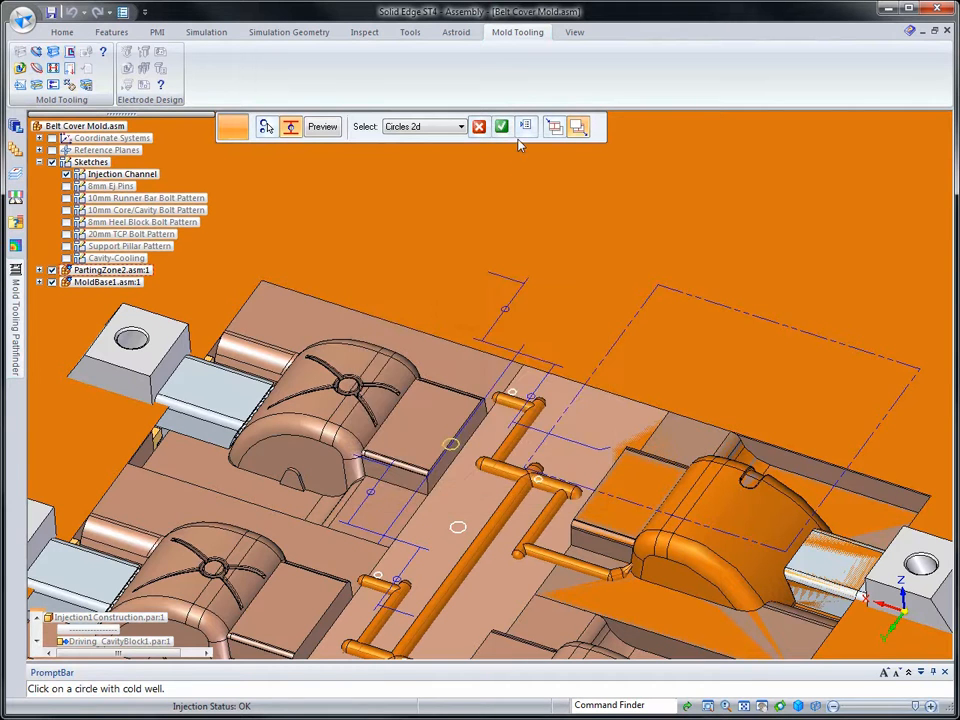
left_click(503, 127)
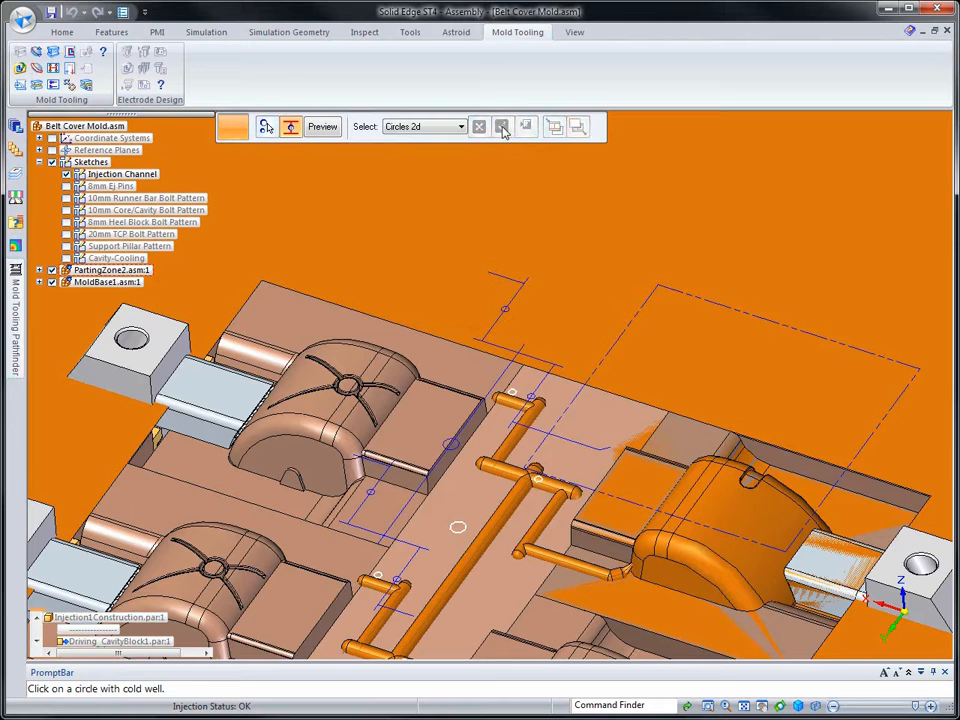
Step: Preview the cold wells in wireframe, finish creating them and return to the shaded display
left_click(330, 127)
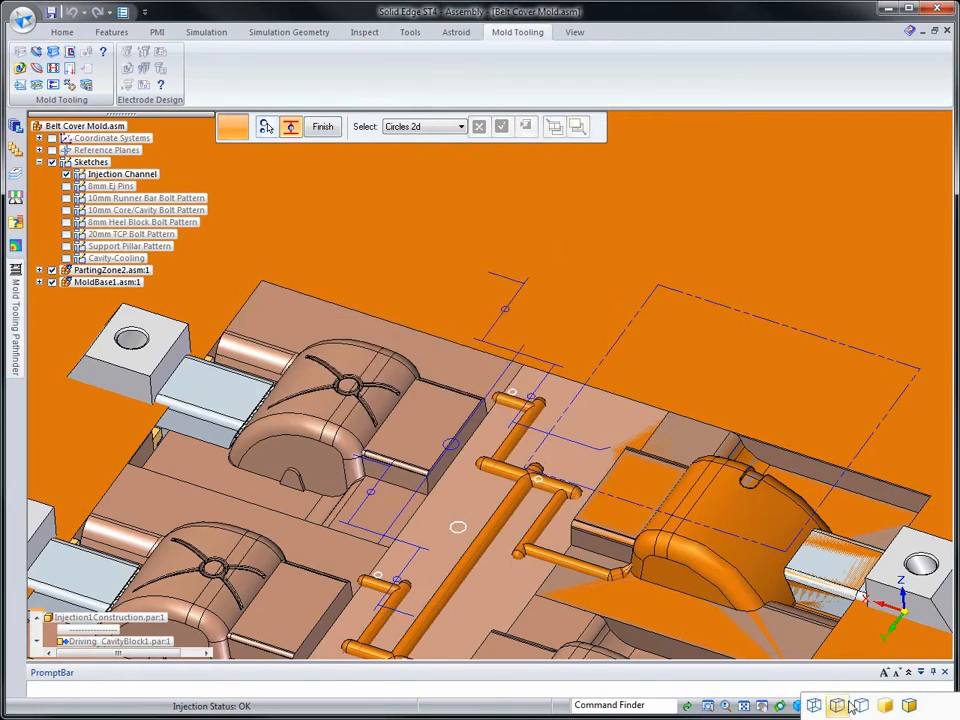
left_click(816, 707)
scroll(692, 262, "up", 5)
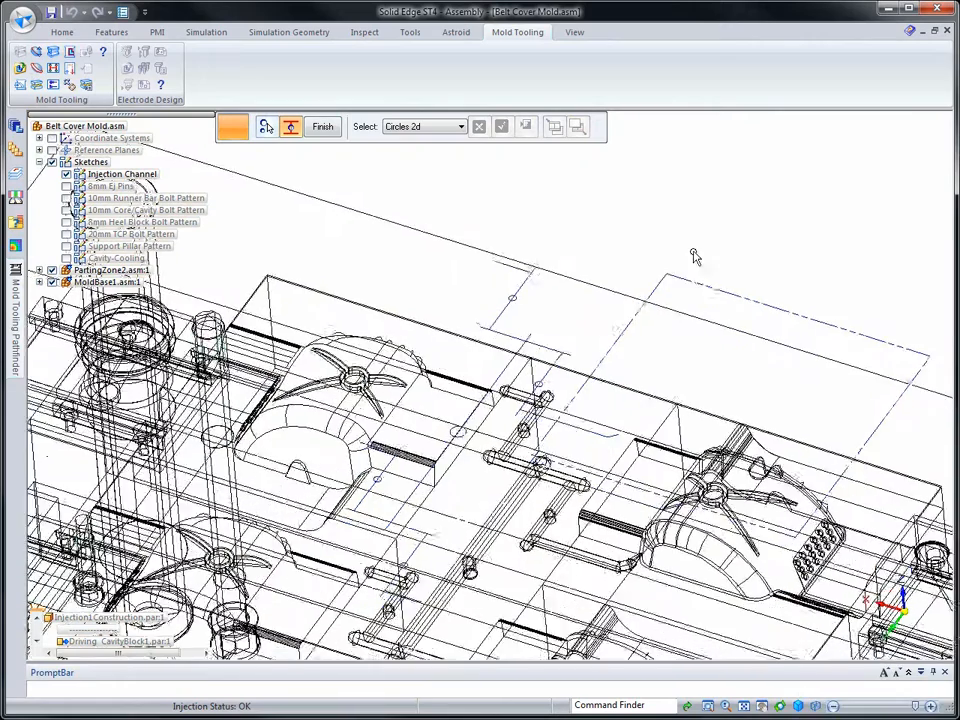
scroll(692, 272, "up", 5)
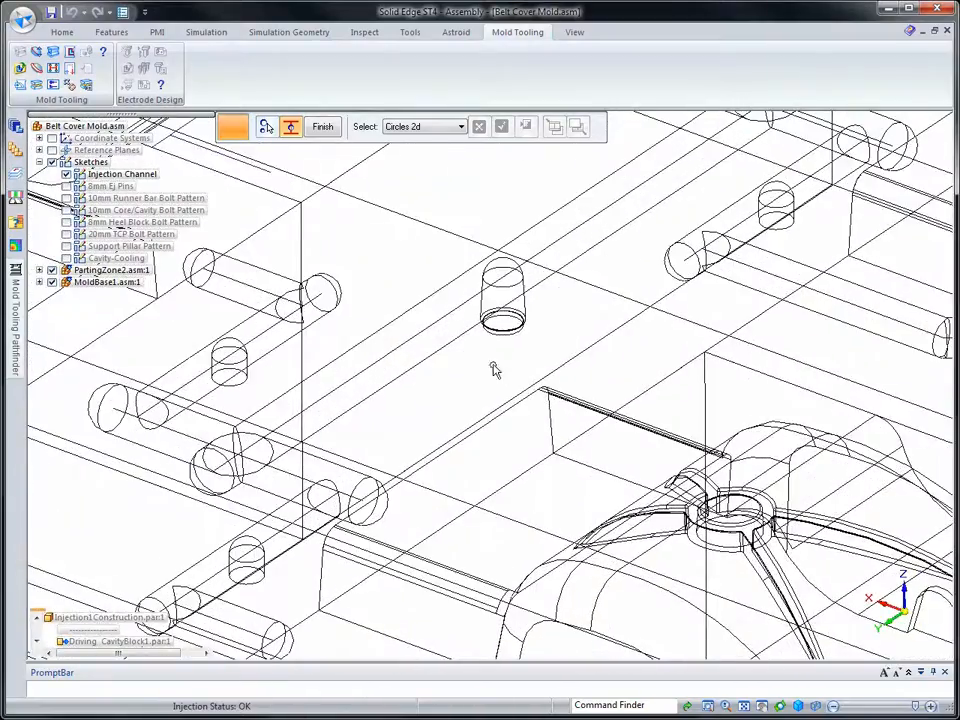
left_click(322, 126)
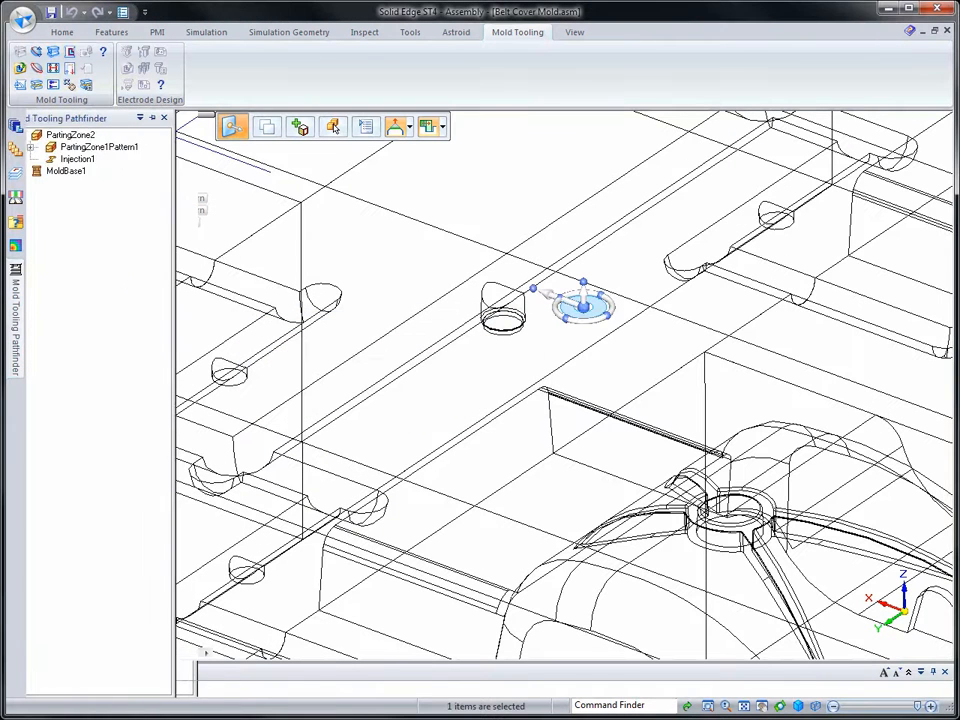
key("Escape")
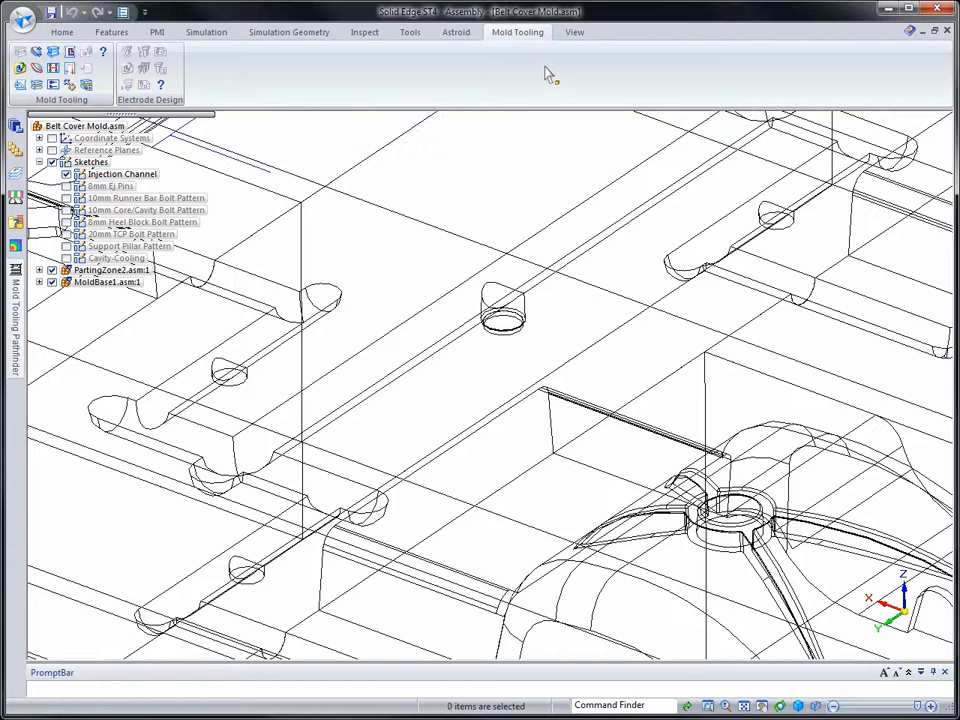
left_click(816, 706)
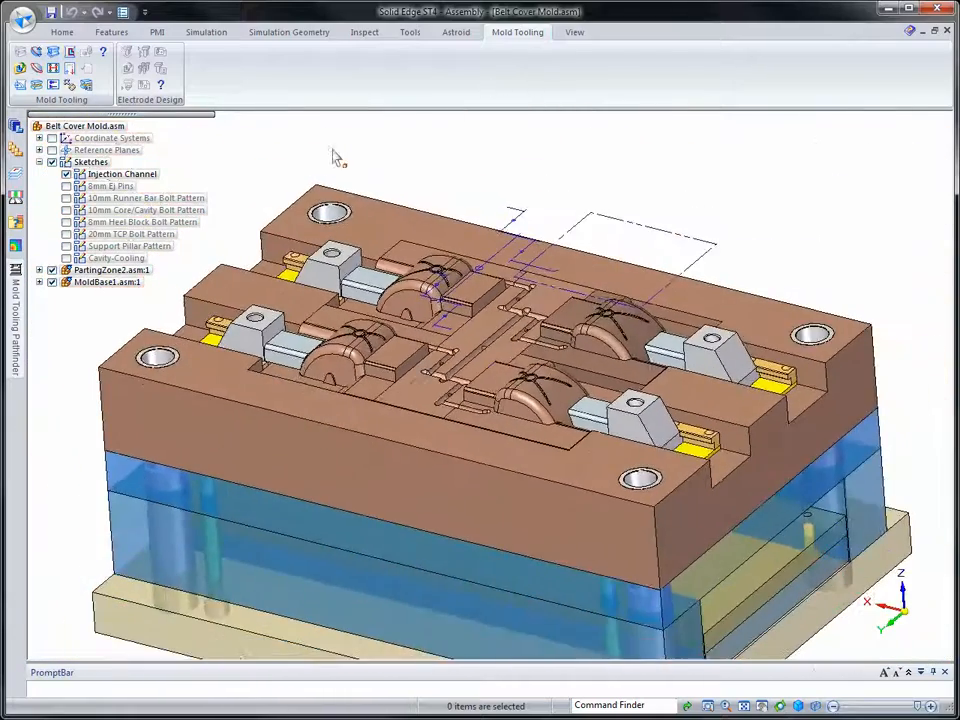
Step: Hide the Injection Channel sketch and apply the 02-INJ Side display configuration
left_click(66, 174)
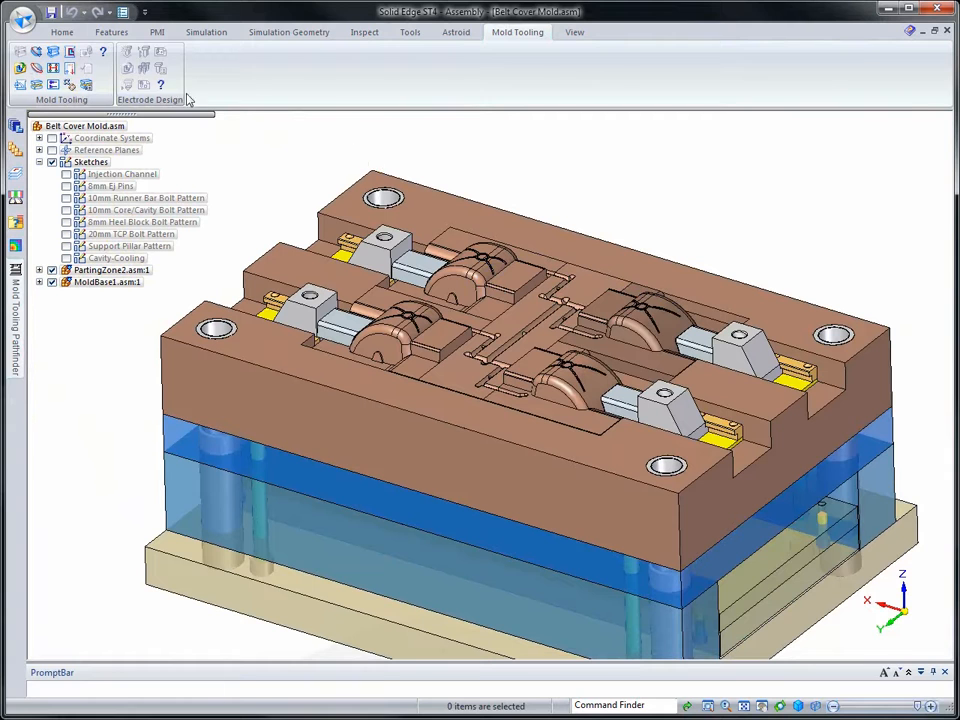
left_click(66, 32)
left_click(765, 92)
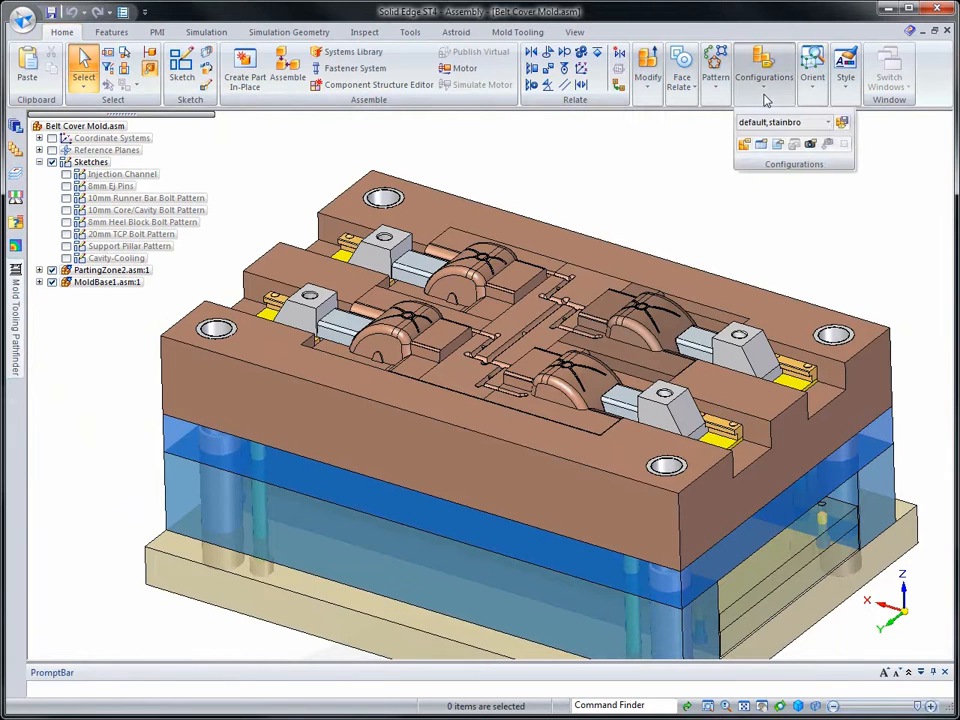
left_click(762, 143)
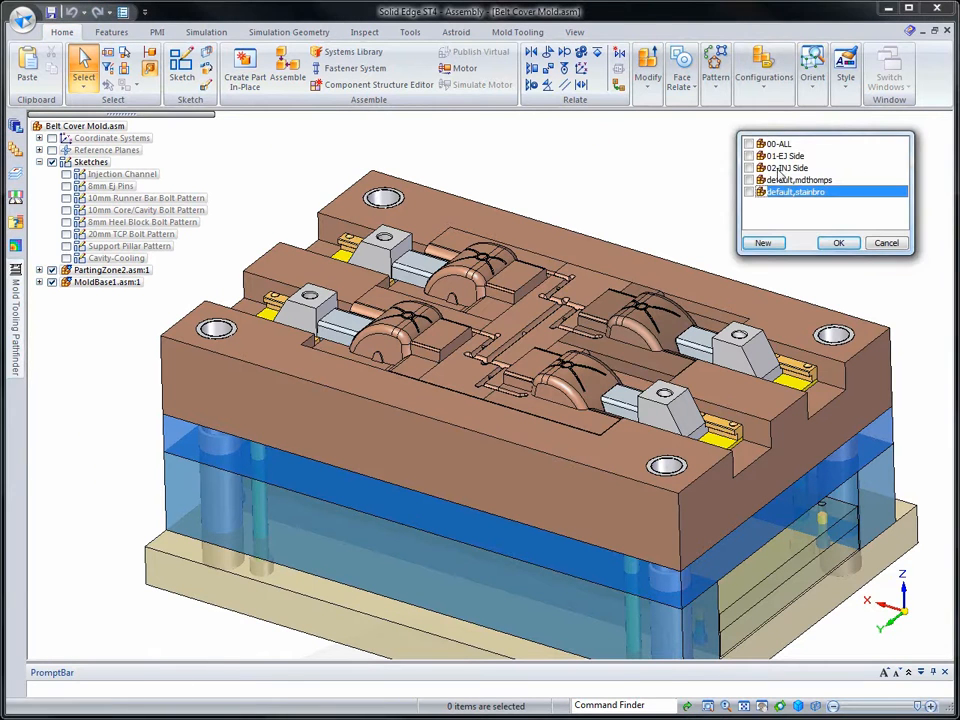
left_click(785, 168)
left_click(840, 243)
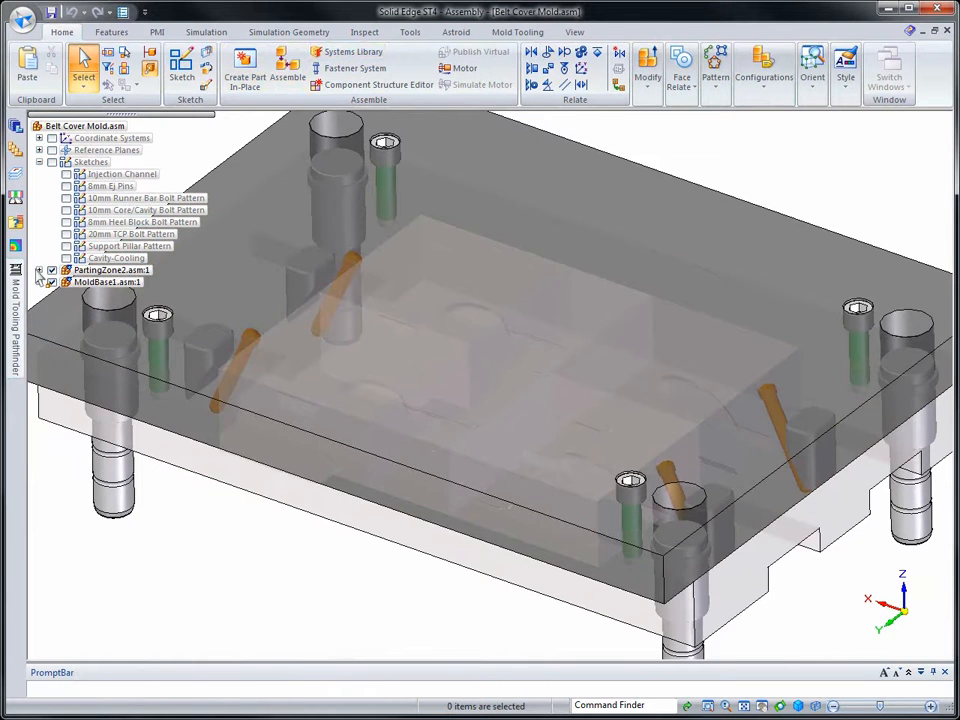
Step: Expand PartingZone2 and its PartingZone1Pattern1 subassembly and show only CavityBlock1 of PartingZone1.asm:1
left_click(39, 271)
left_click(53, 318)
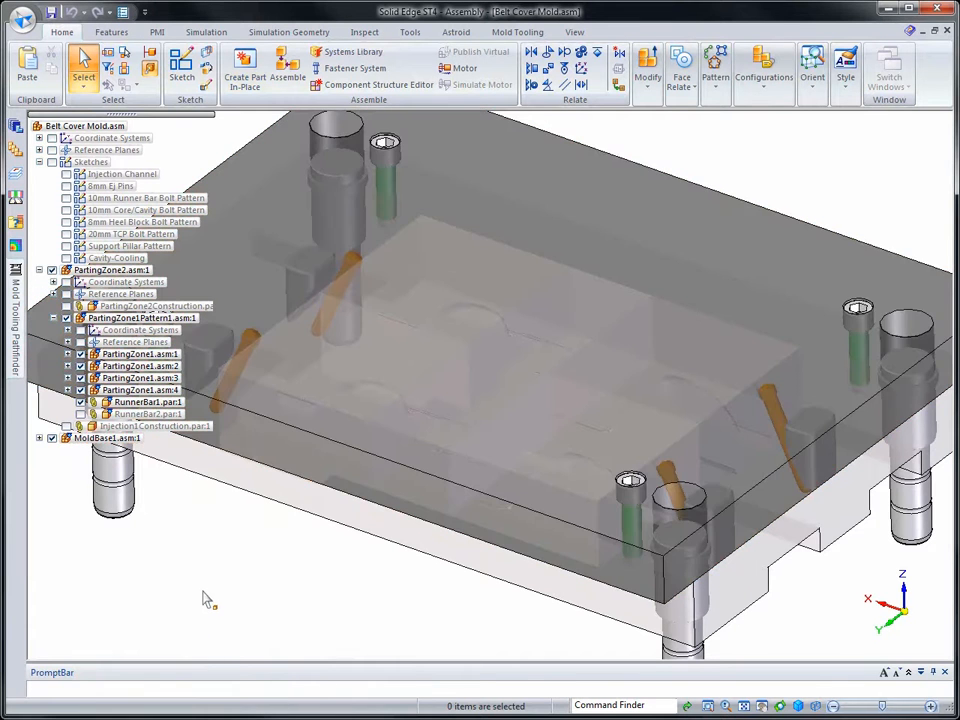
middle_click_drag(204, 593, 654, 420)
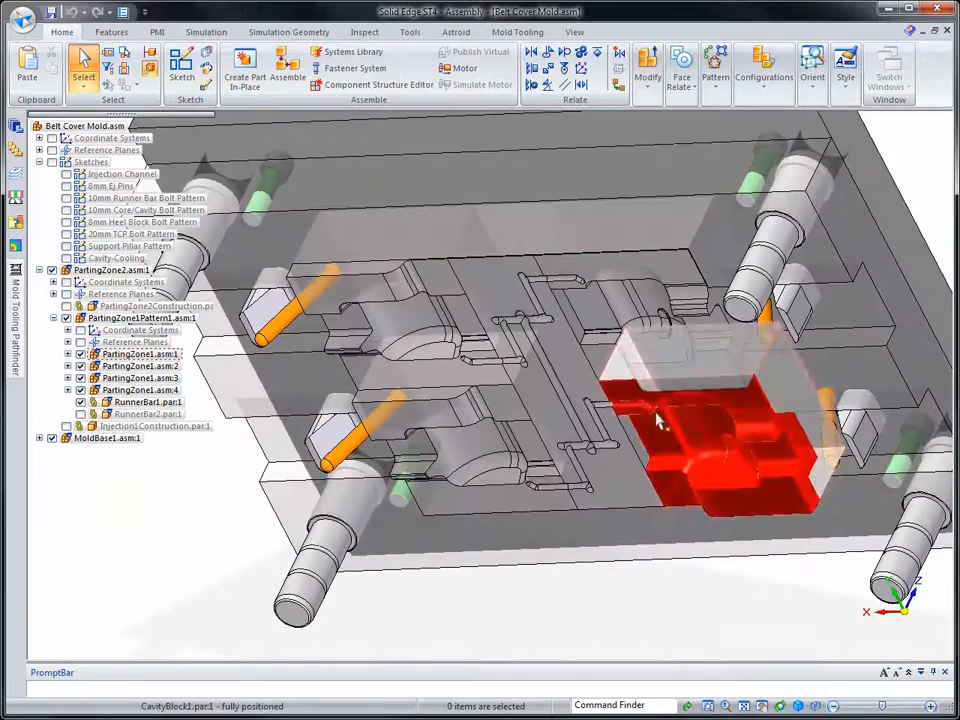
left_click(654, 420)
right_click(512, 305)
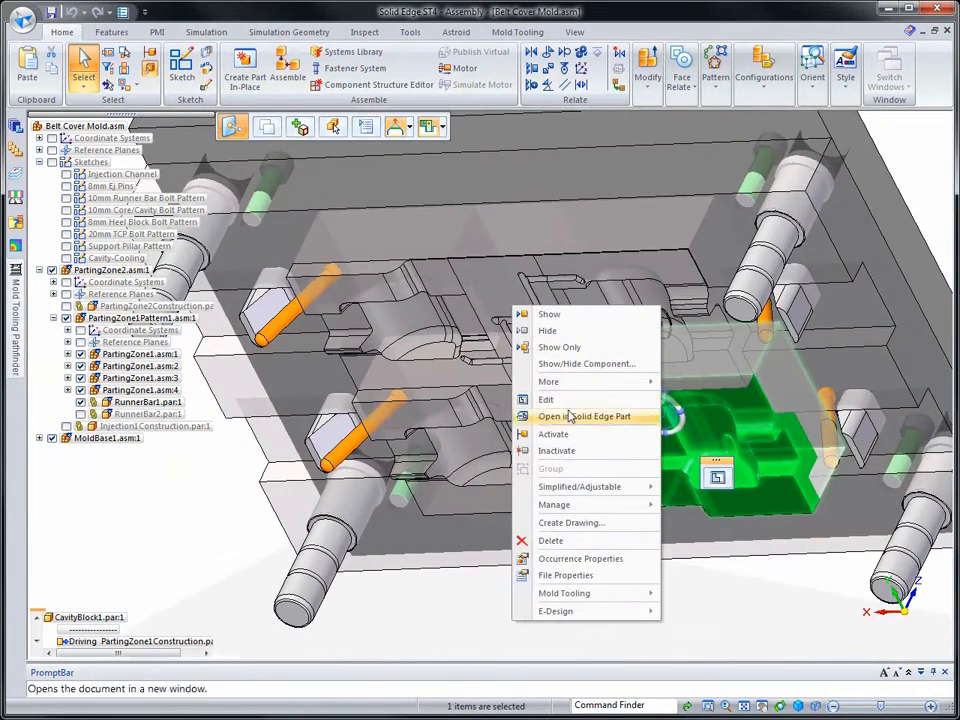
left_click(536, 345)
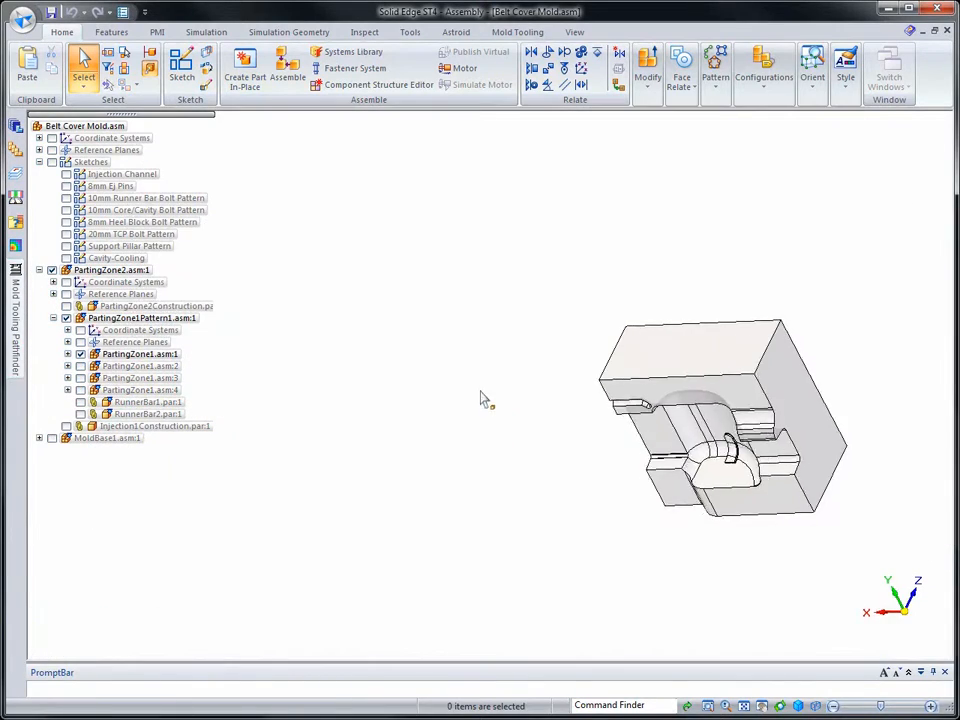
Step: Show the top-level Cavity-Cooling sketch and copy it into PartingZone1.asm:1 as a copy linked to file
left_click(66, 258)
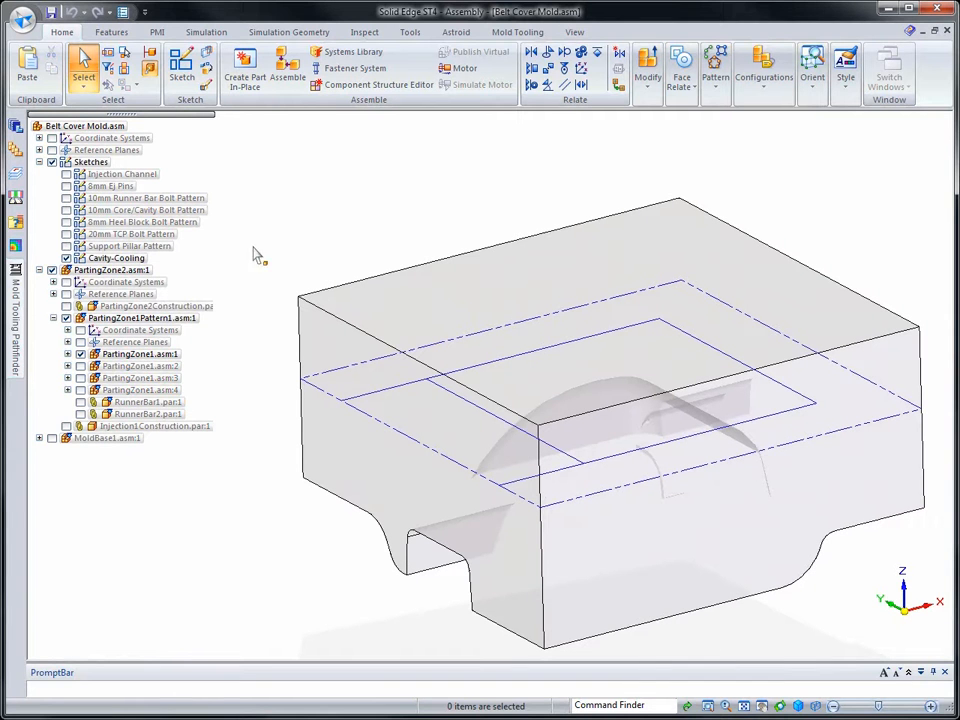
left_click(118, 258)
right_click(127, 259)
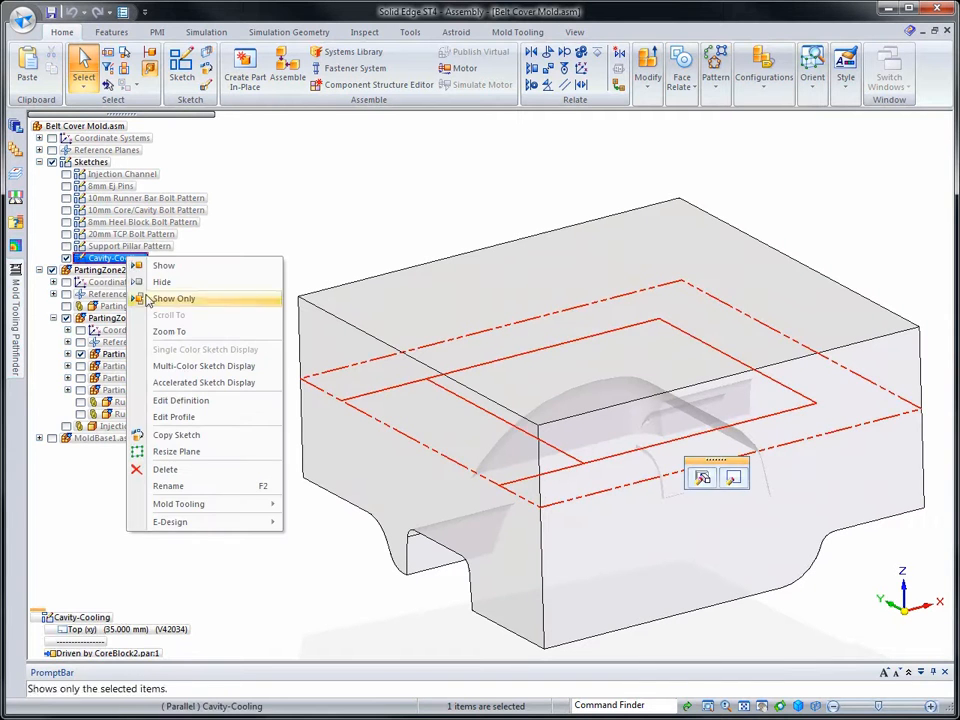
left_click(160, 435)
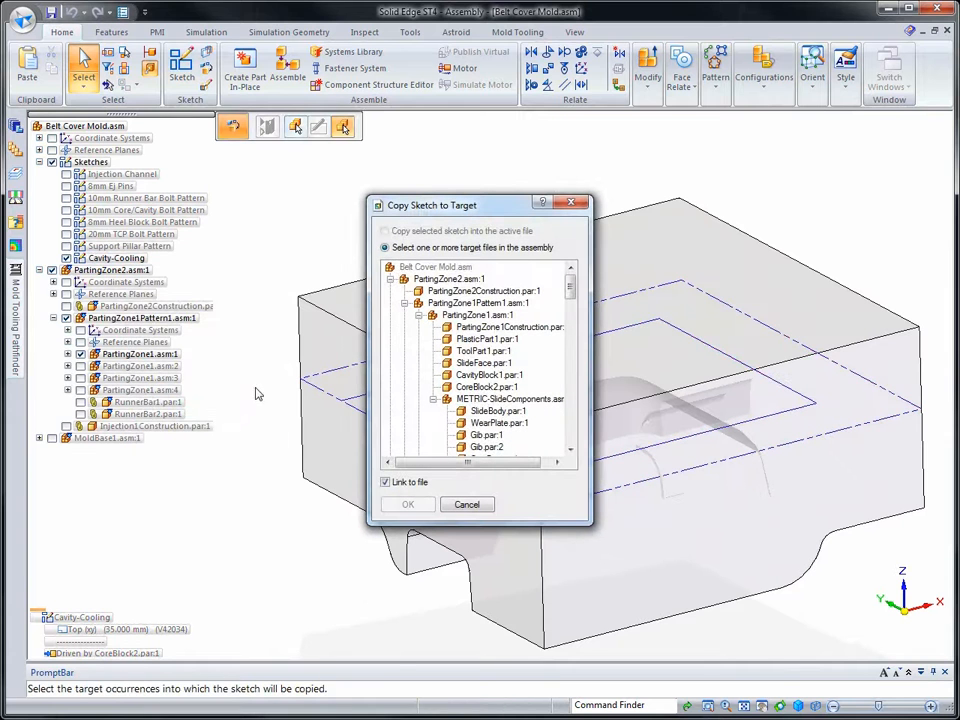
left_click(476, 315)
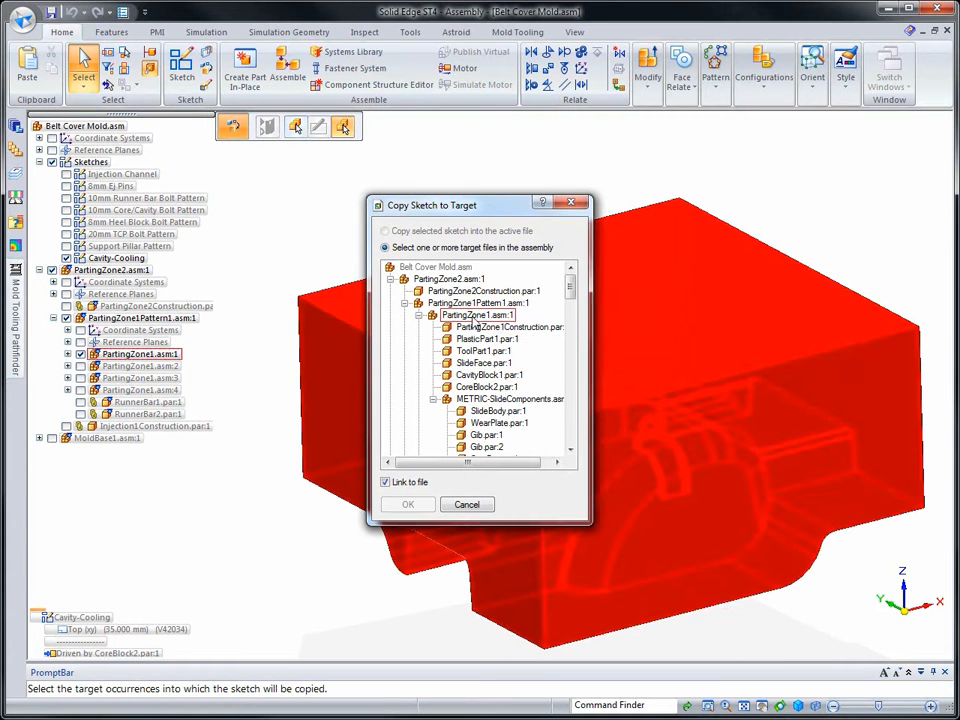
left_click(474, 318)
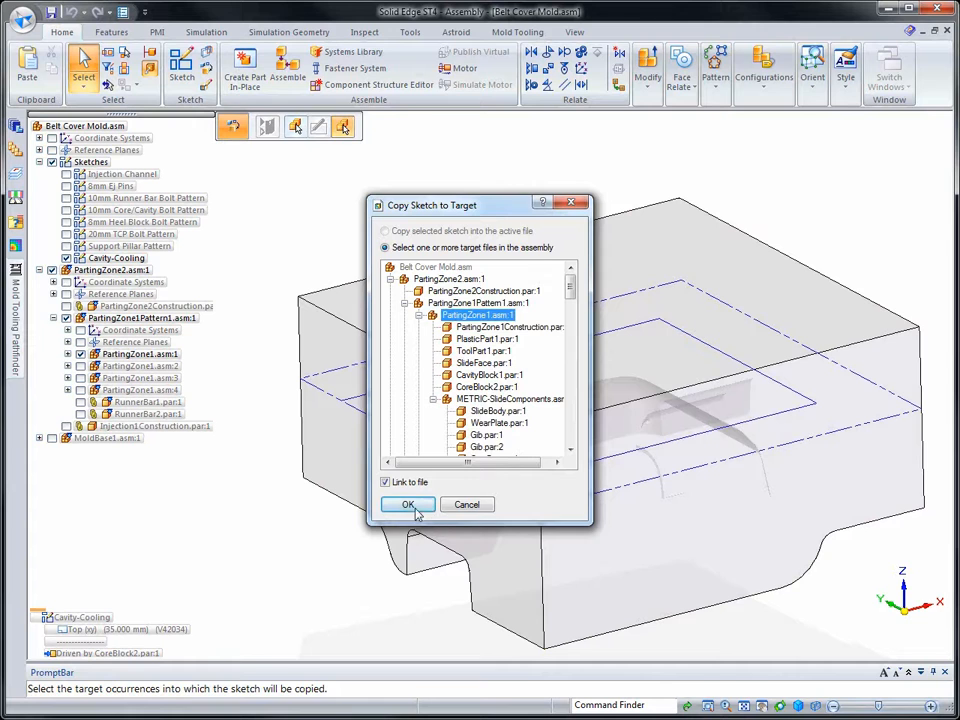
left_click(408, 505)
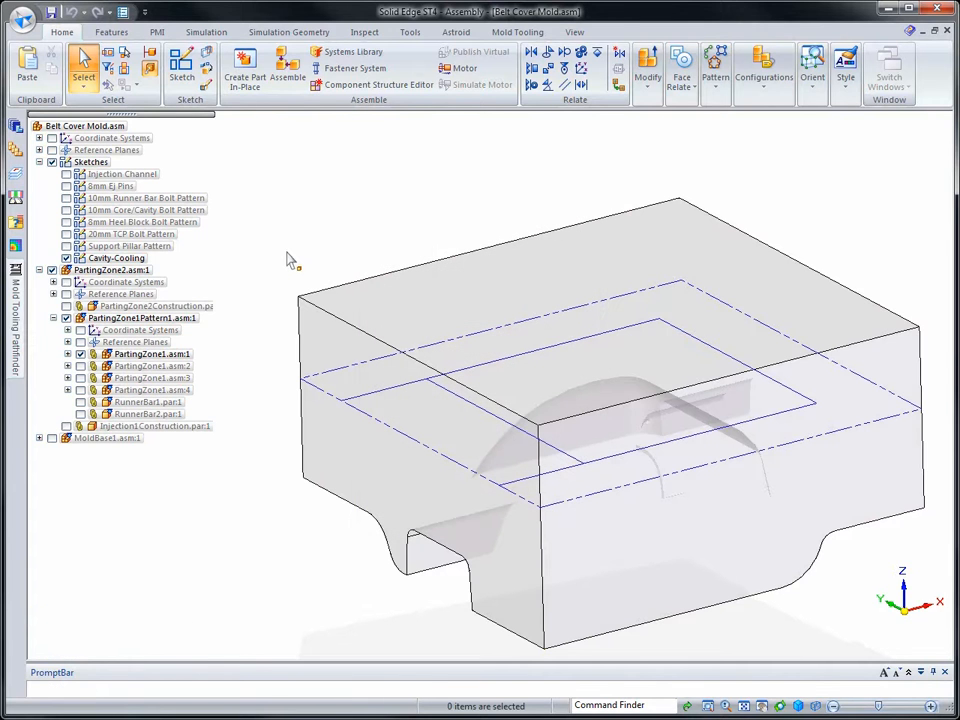
Step: Hide the top-level Cavity-Cooling sketch and show the sketches inside PartingZone1.asm:1
left_click(66, 258)
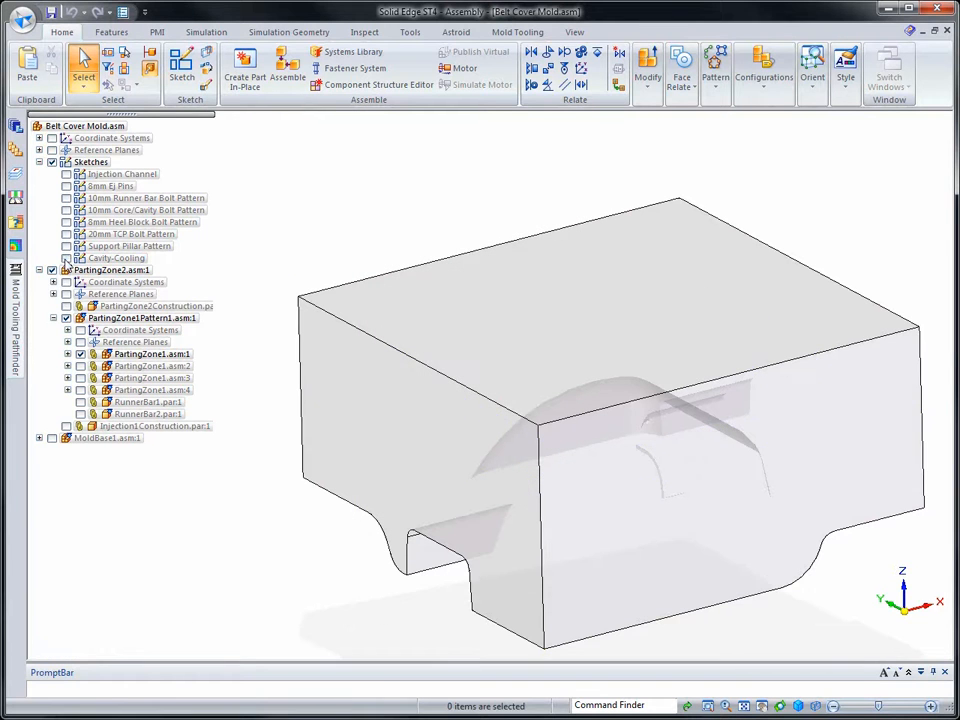
left_click(67, 354)
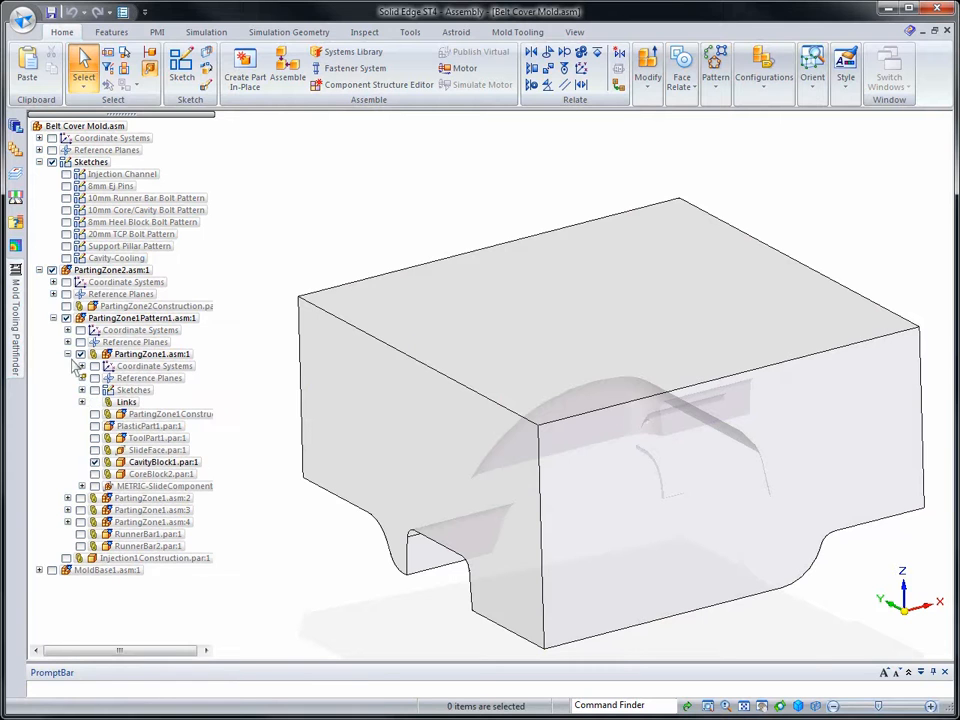
left_click(95, 390)
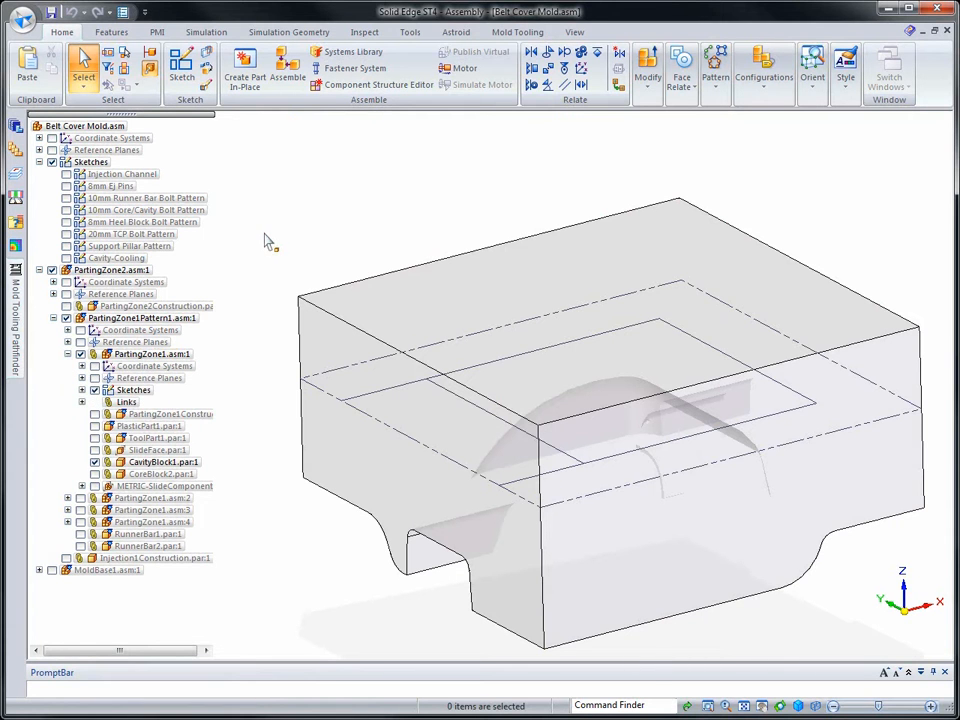
Step: Create a cooling circuit from the copied sketch in PartingZone1 with a main diameter of 14 mm and preview it
left_click(506, 36)
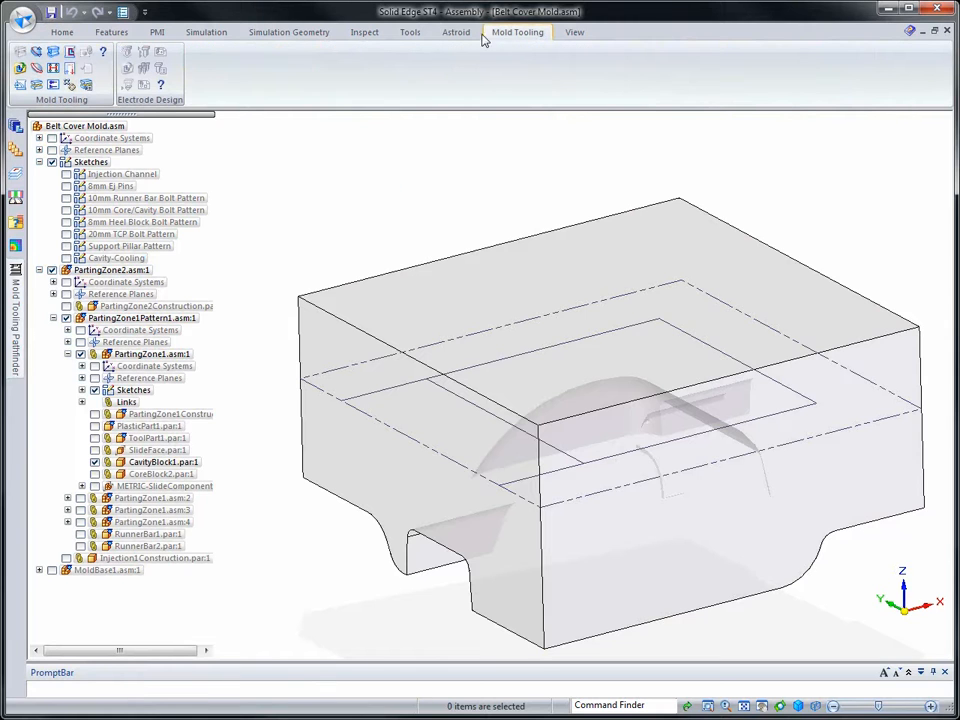
left_click(73, 69)
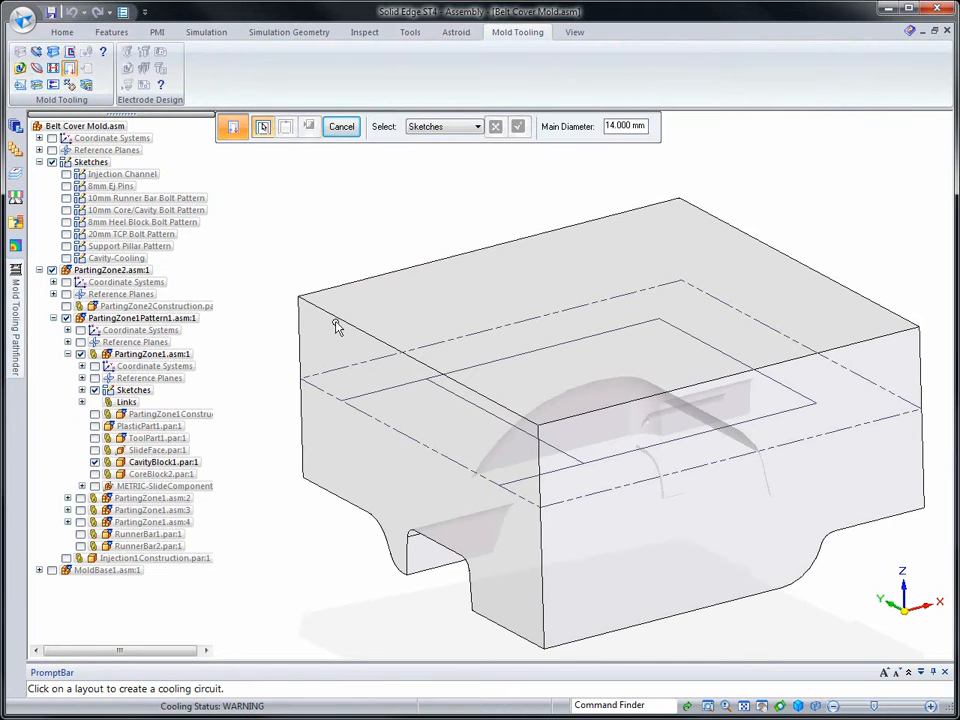
left_click(339, 374)
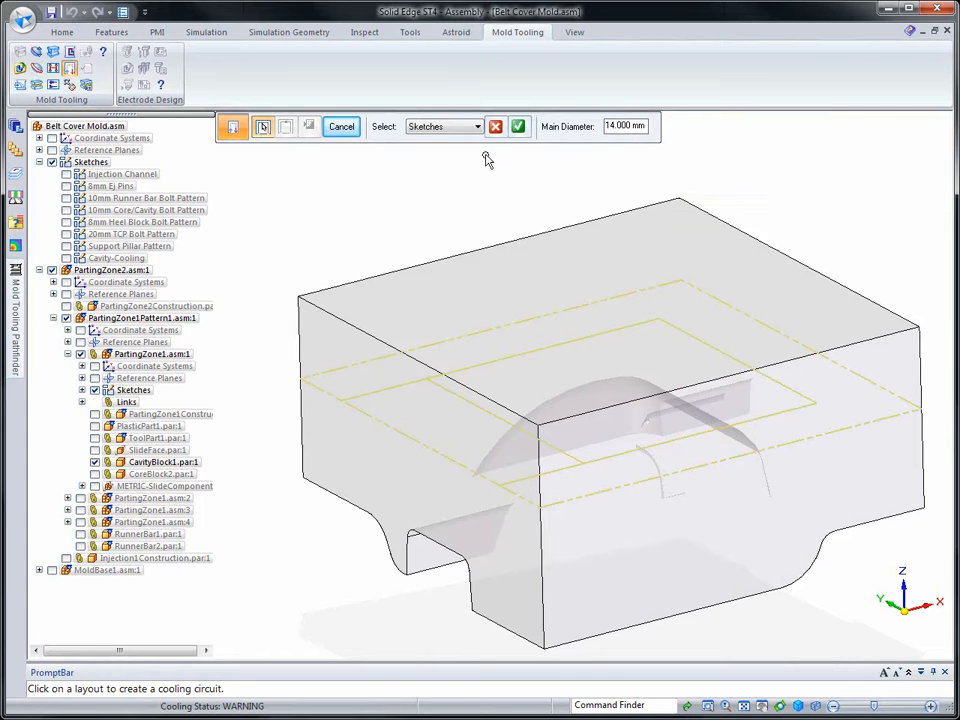
left_click(517, 130)
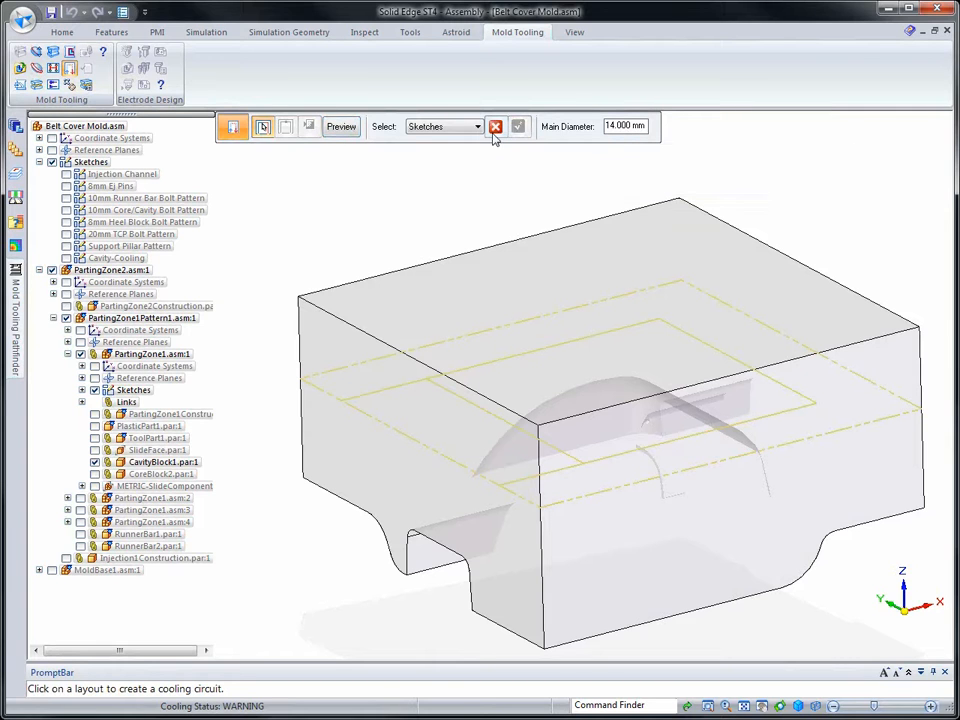
left_click(341, 126)
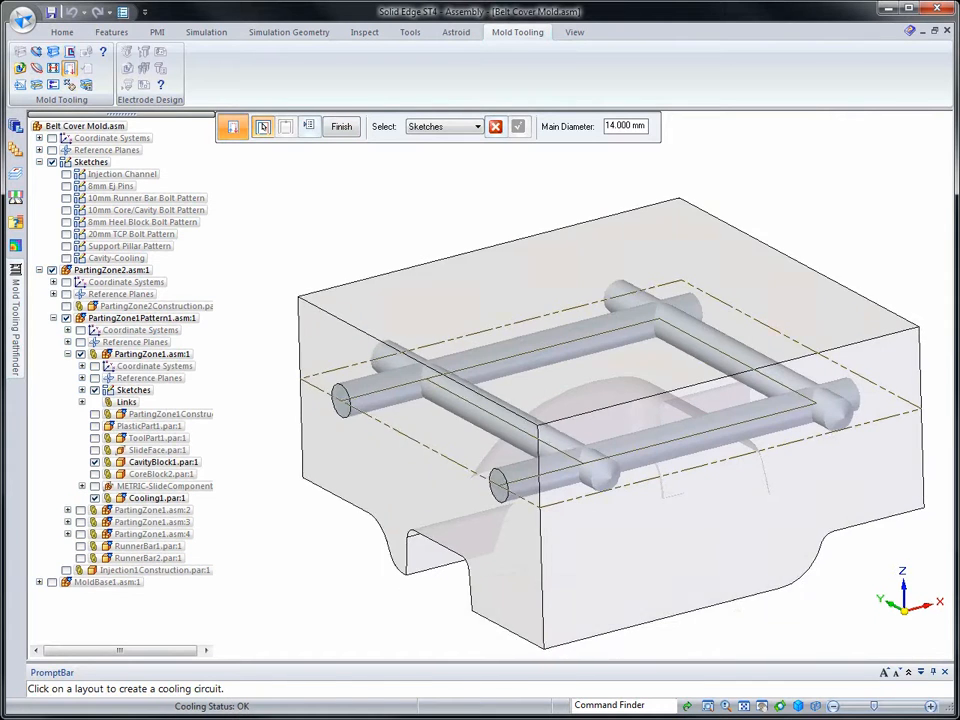
Step: Assign a flat extent to the two parallel inlet channels of the cooling circuit, preview it and clear the selection
key("ctrl+t")
middle_click_drag(490, 430, 575, 315)
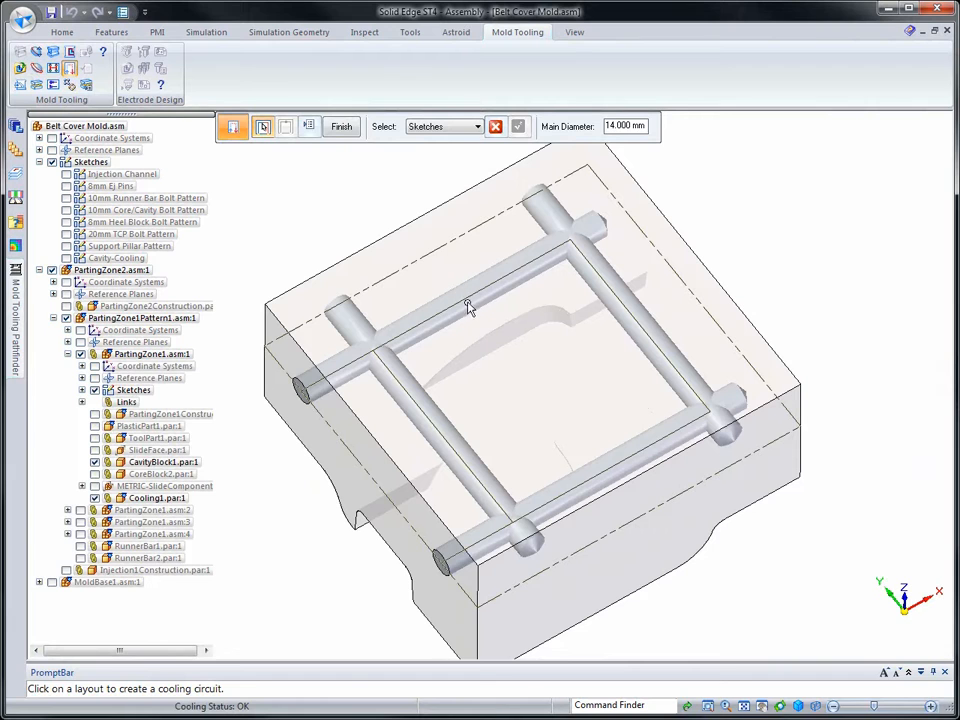
left_click(309, 128)
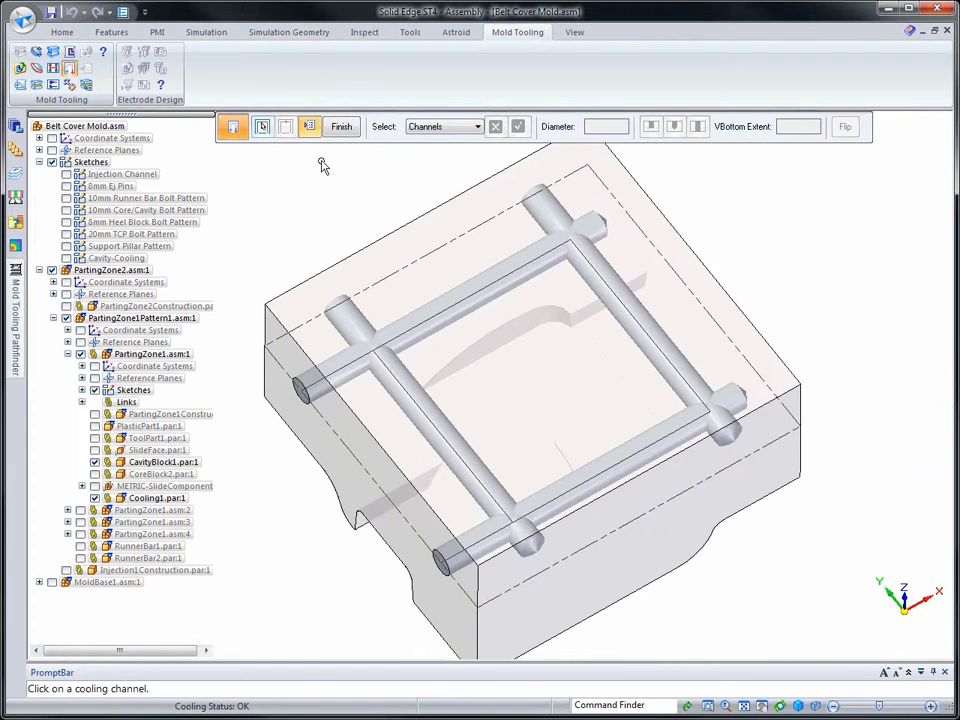
left_click(443, 315)
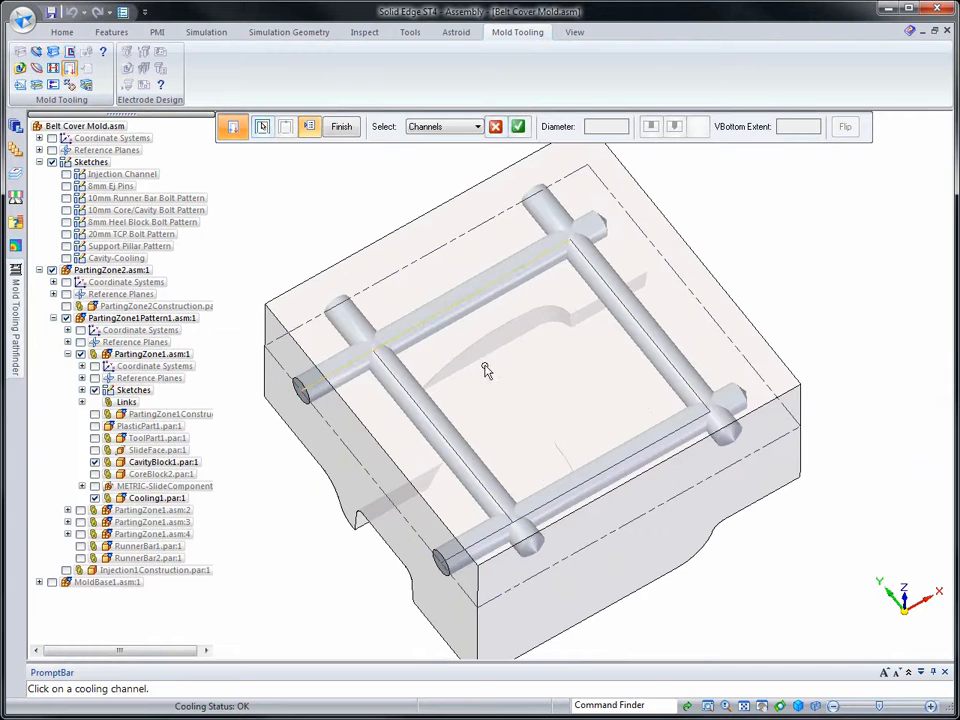
left_click(553, 483)
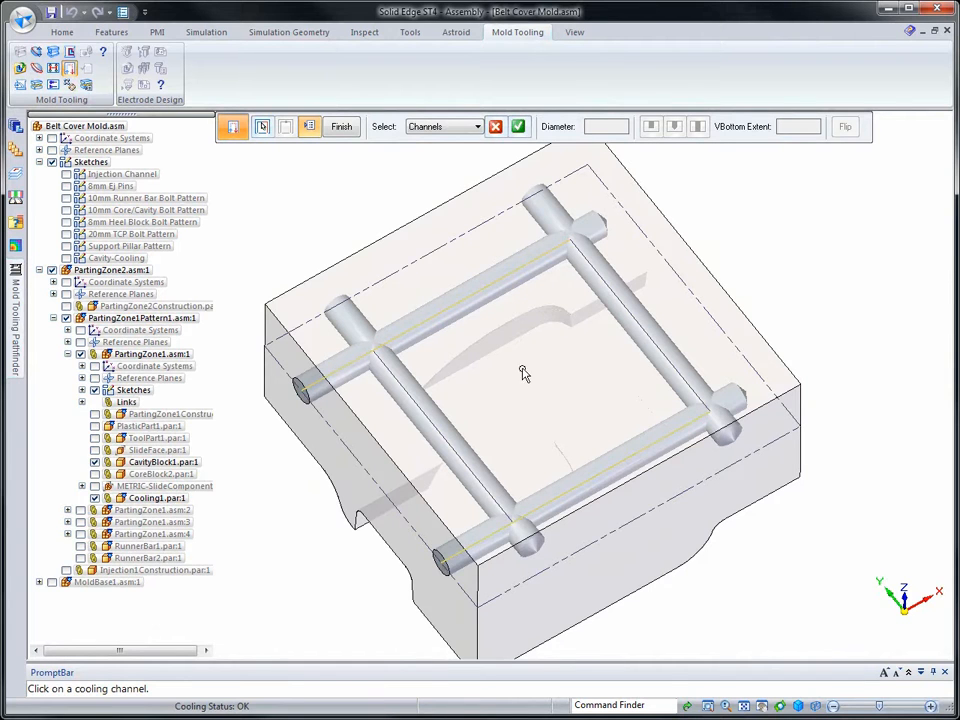
left_click(519, 128)
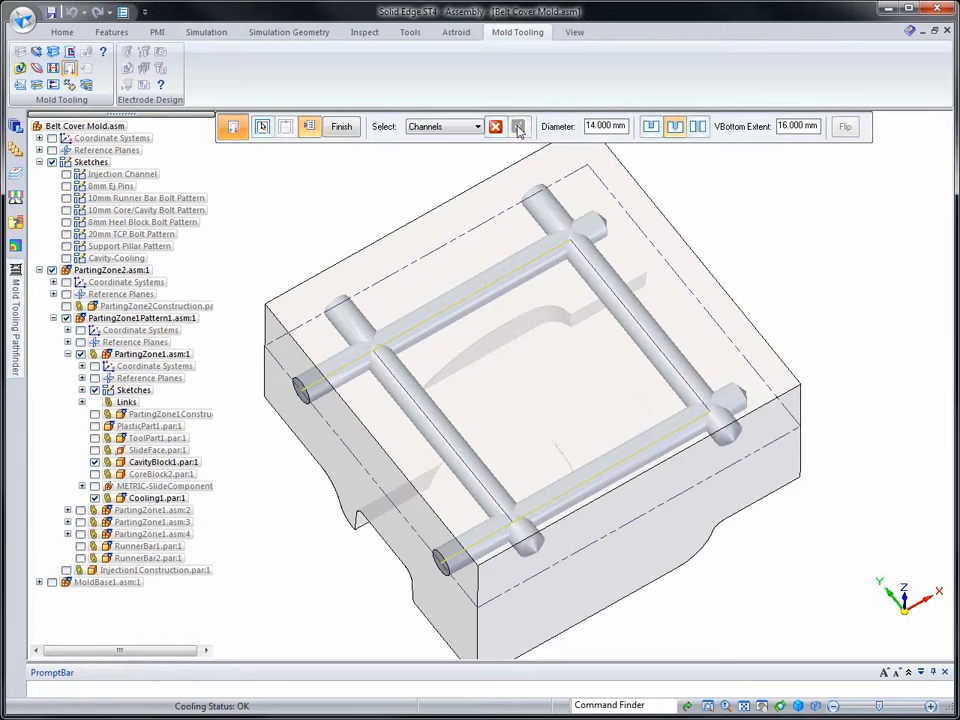
left_click(650, 128)
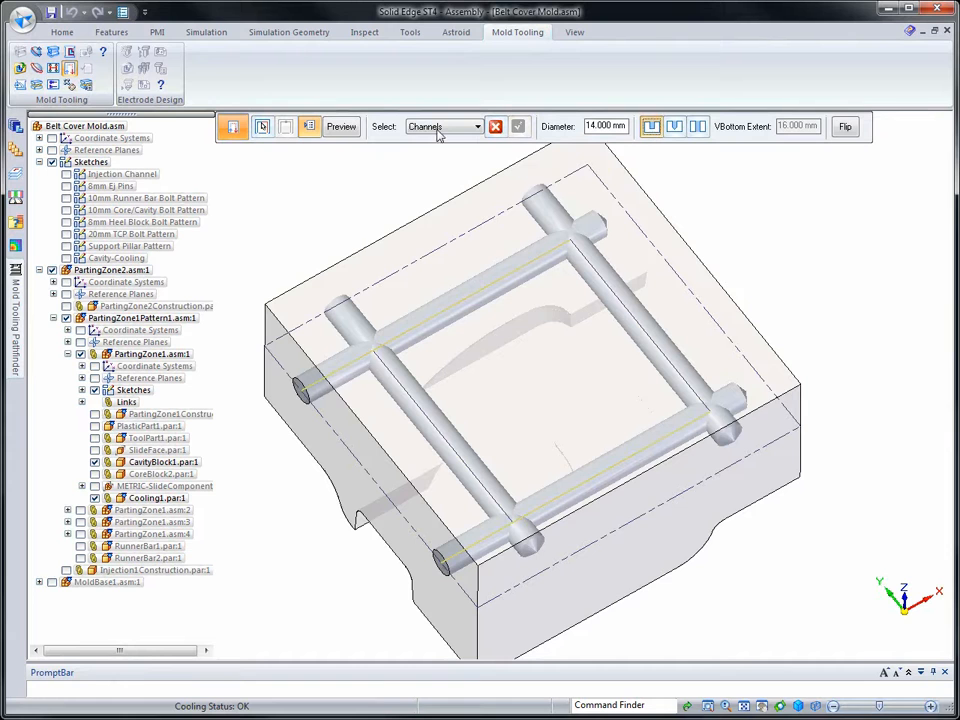
left_click(346, 129)
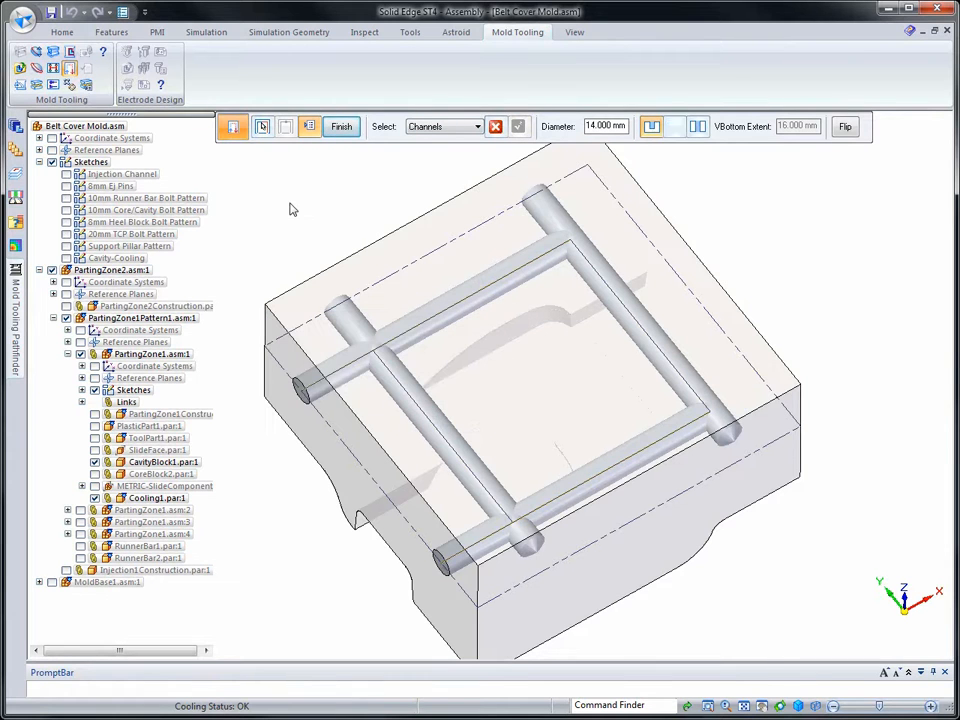
left_click(495, 128)
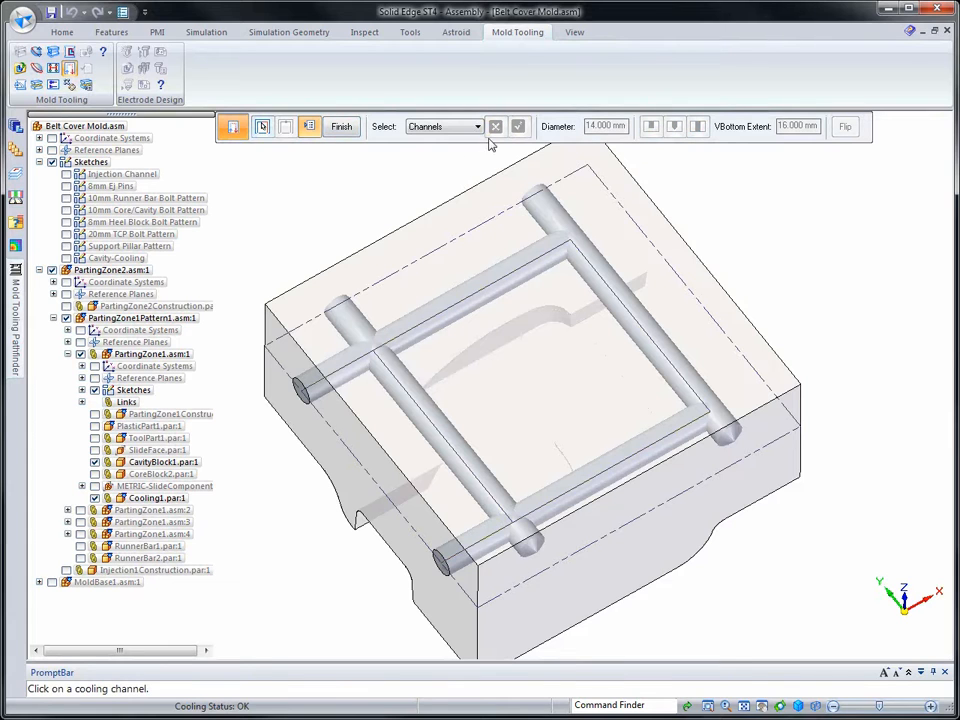
Step: Flip the direction of the two cross channels of the cooling circuit, preview the change and clear the selection
left_click(409, 389)
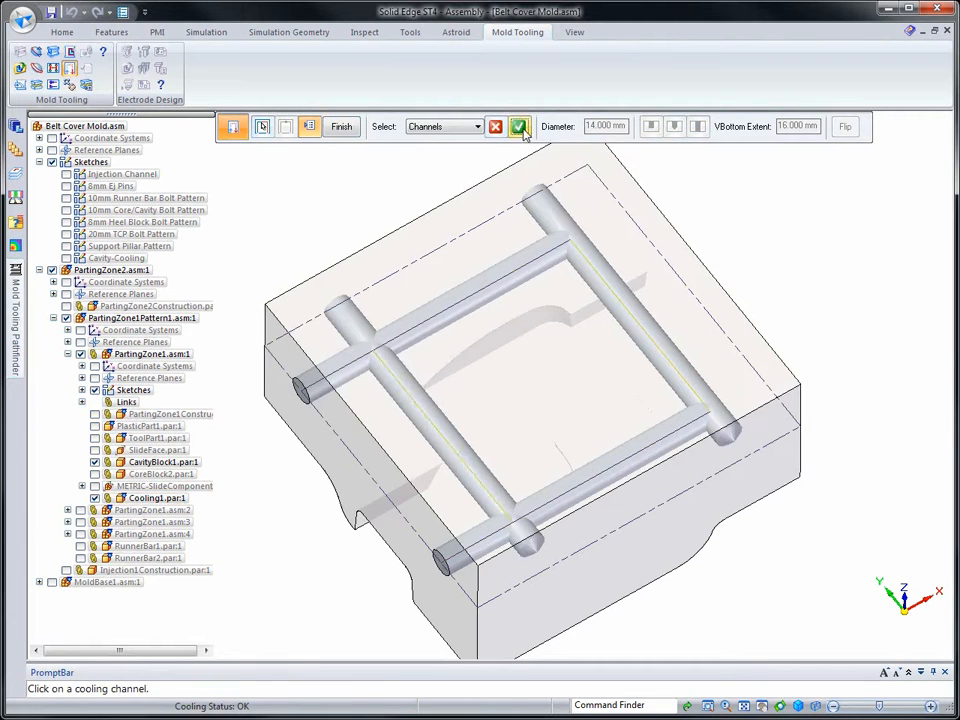
left_click(519, 127)
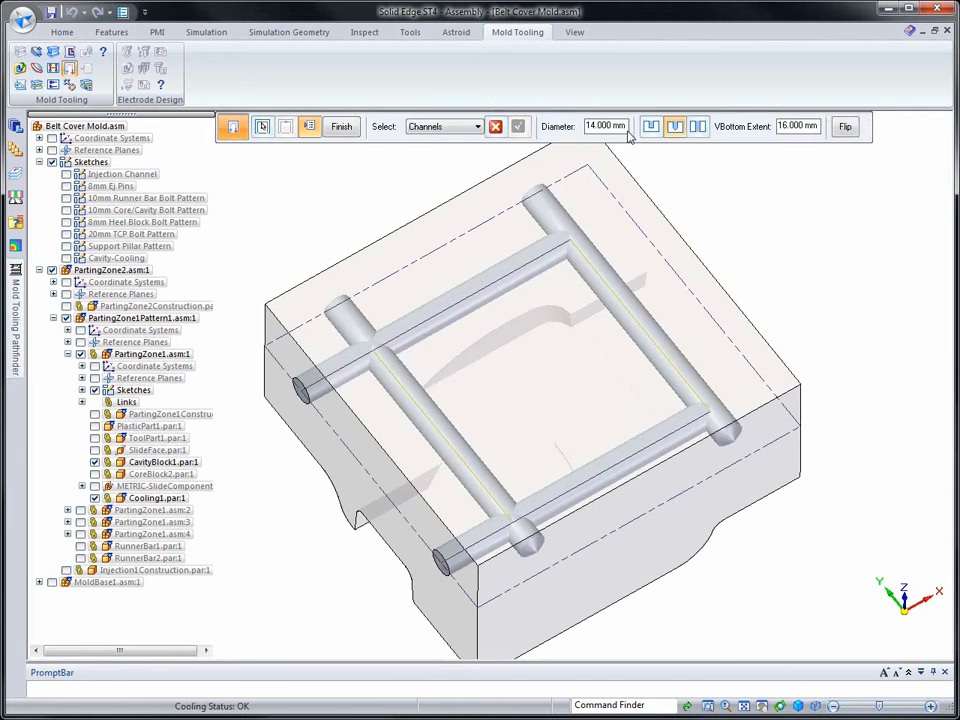
left_click(845, 128)
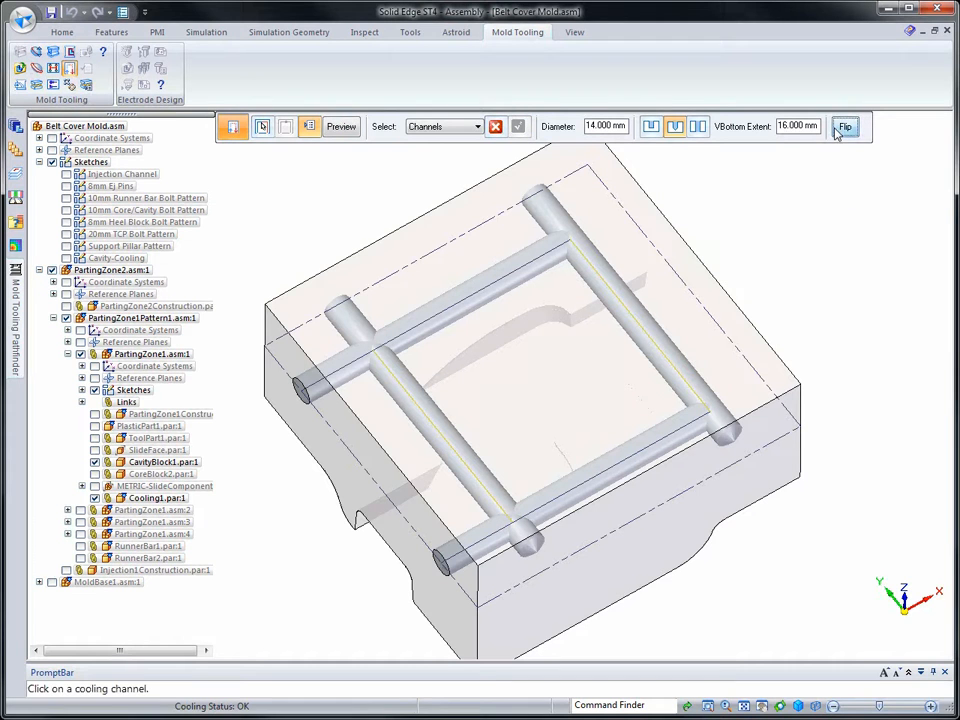
left_click(341, 127)
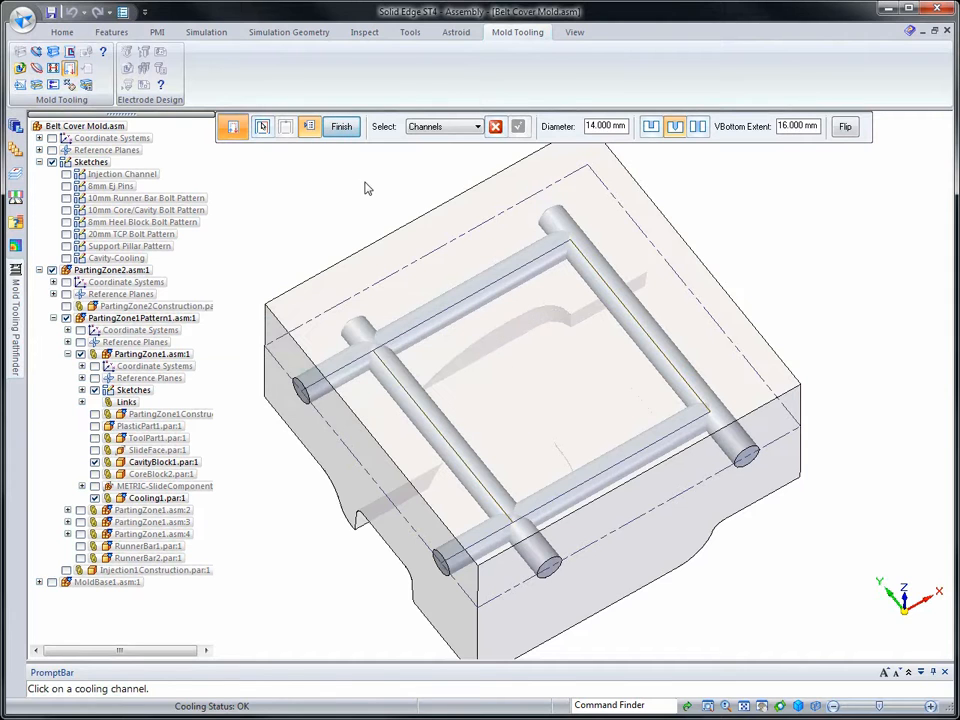
left_click(495, 126)
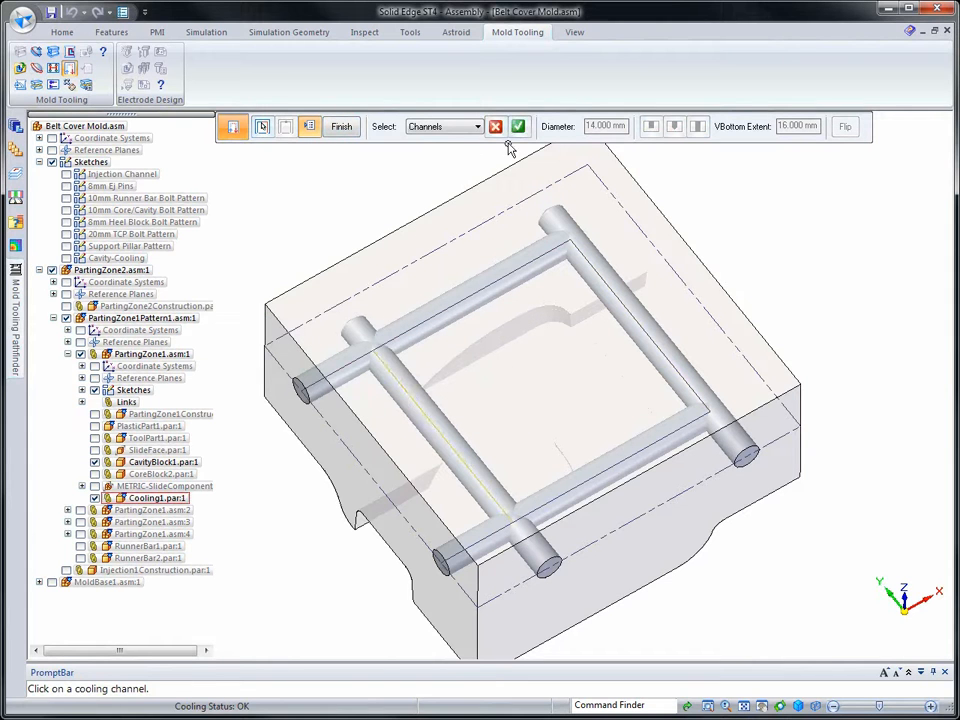
Step: Assign a flat extent to the cross channel nearest the inlets and finish the cooling circuit
left_click(518, 127)
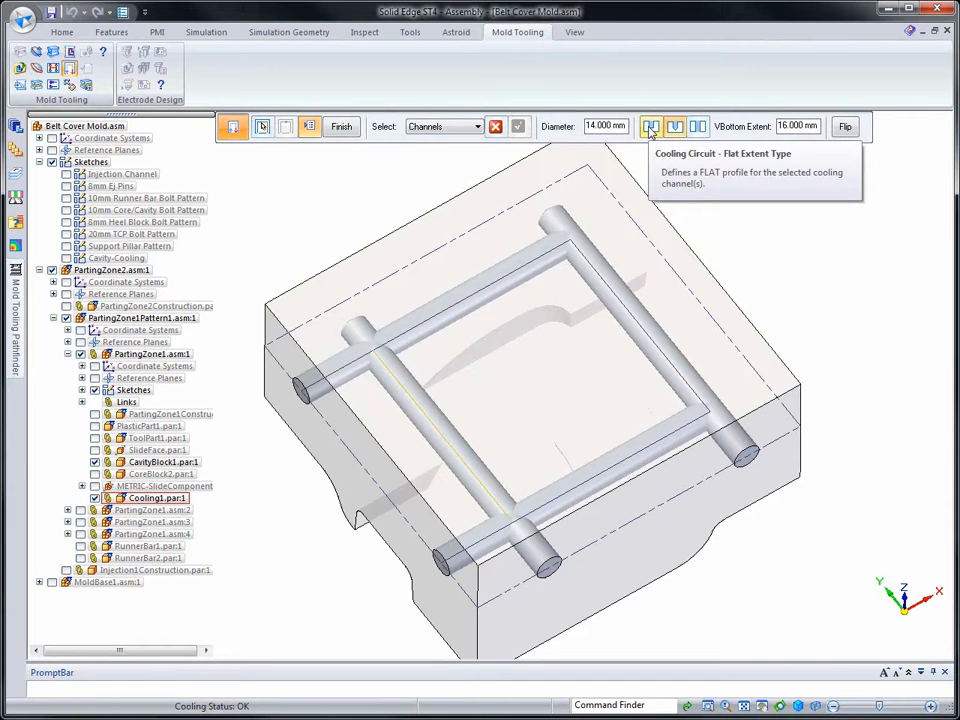
left_click(651, 128)
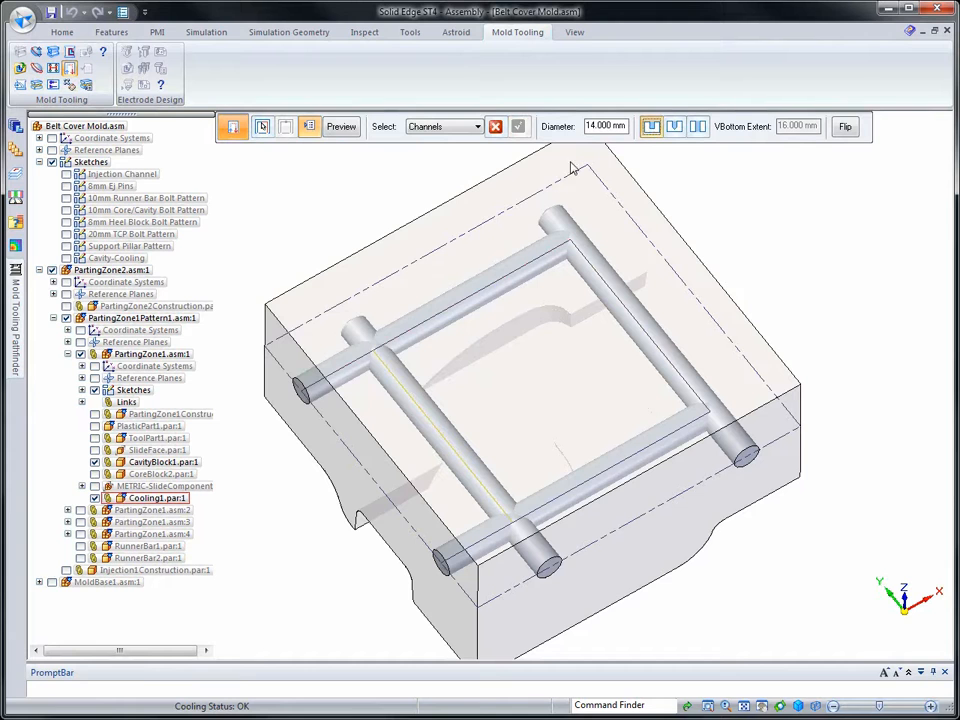
left_click(341, 127)
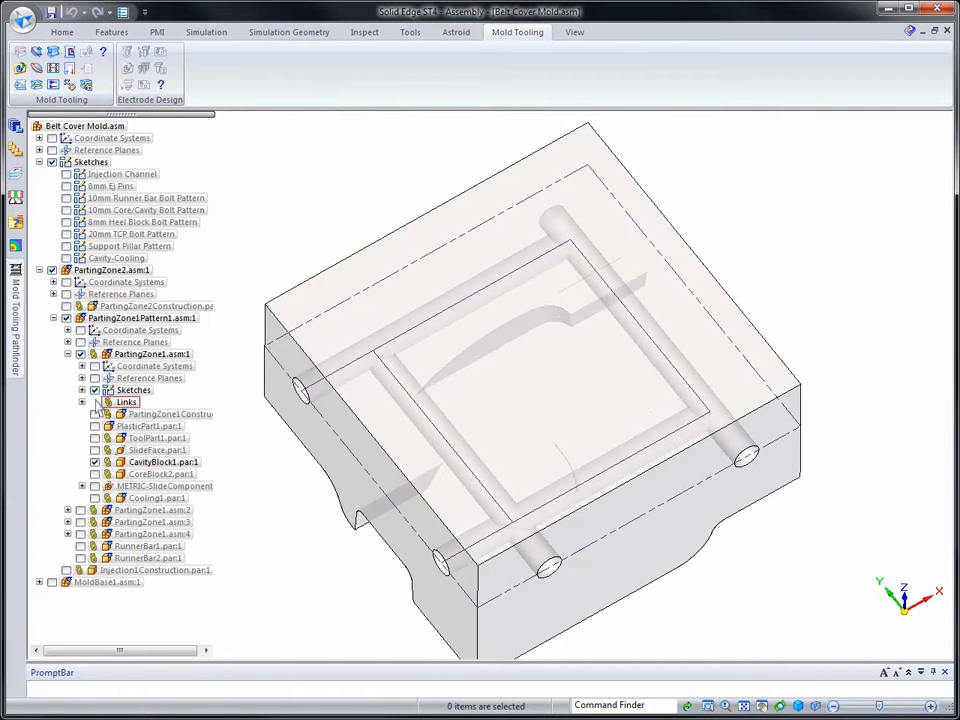
Step: Hide the sketches of PartingZone1.asm:1 and apply the 01-EJ Side display configuration
left_click(95, 391)
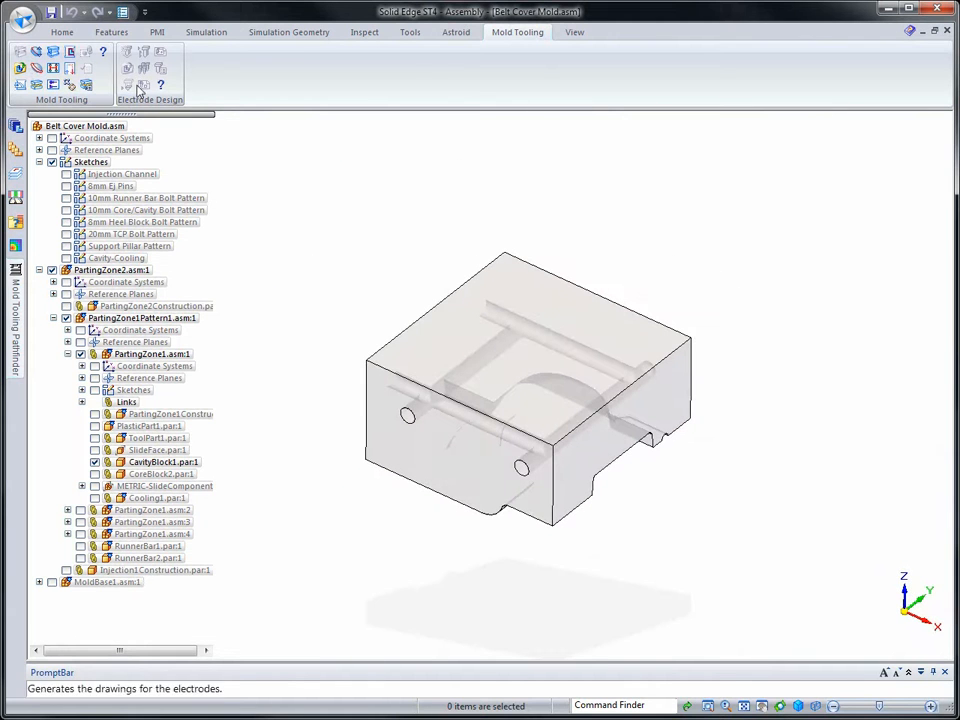
left_click(62, 32)
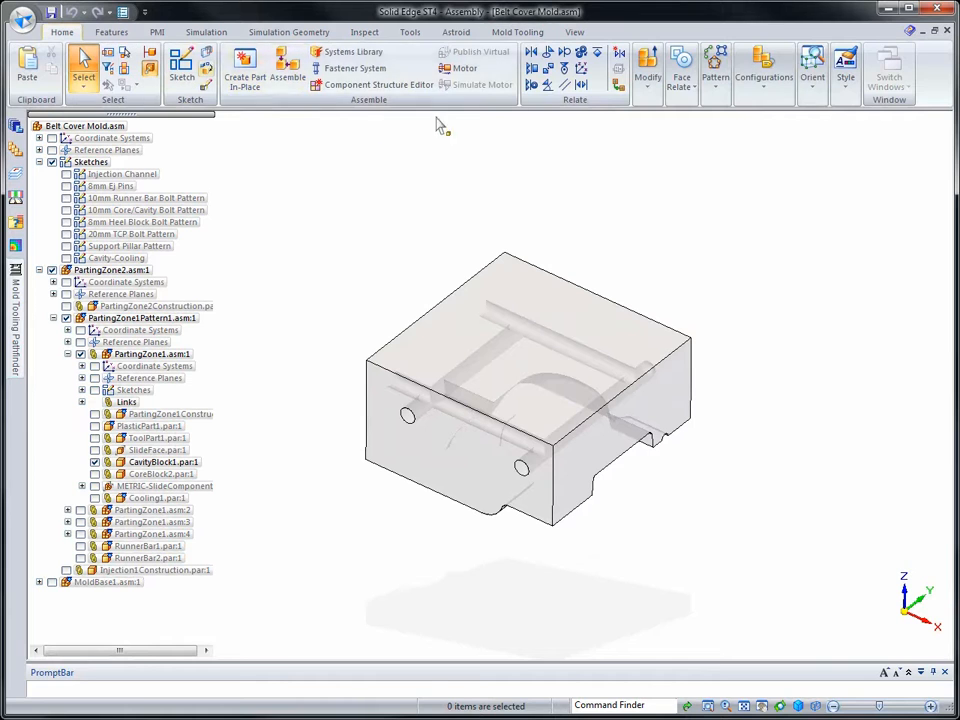
left_click(764, 80)
left_click(775, 135)
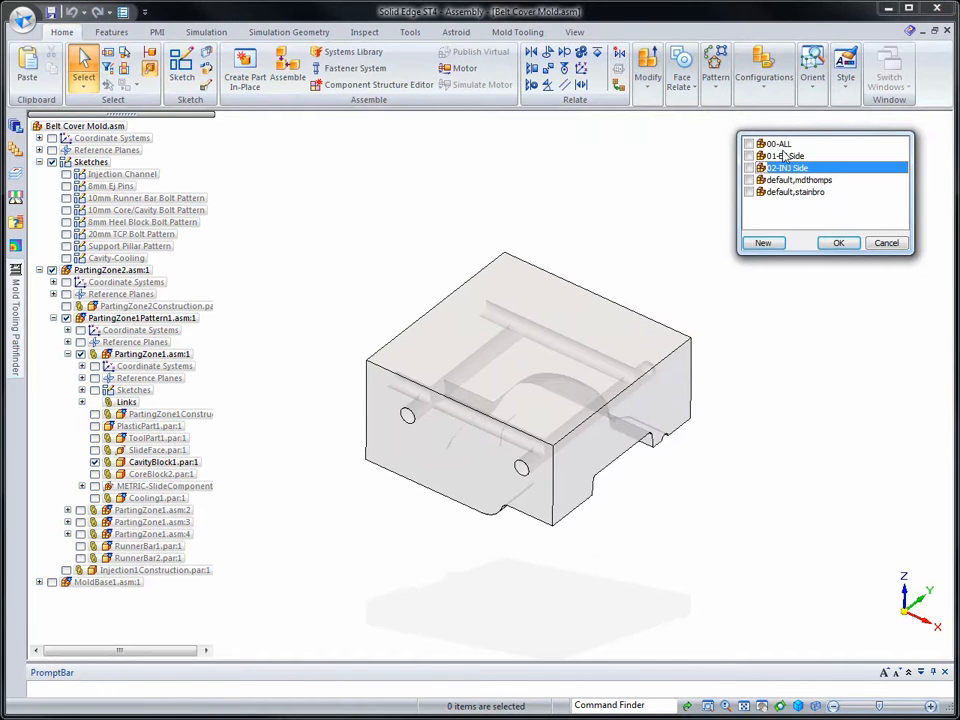
left_click(785, 157)
left_click(838, 243)
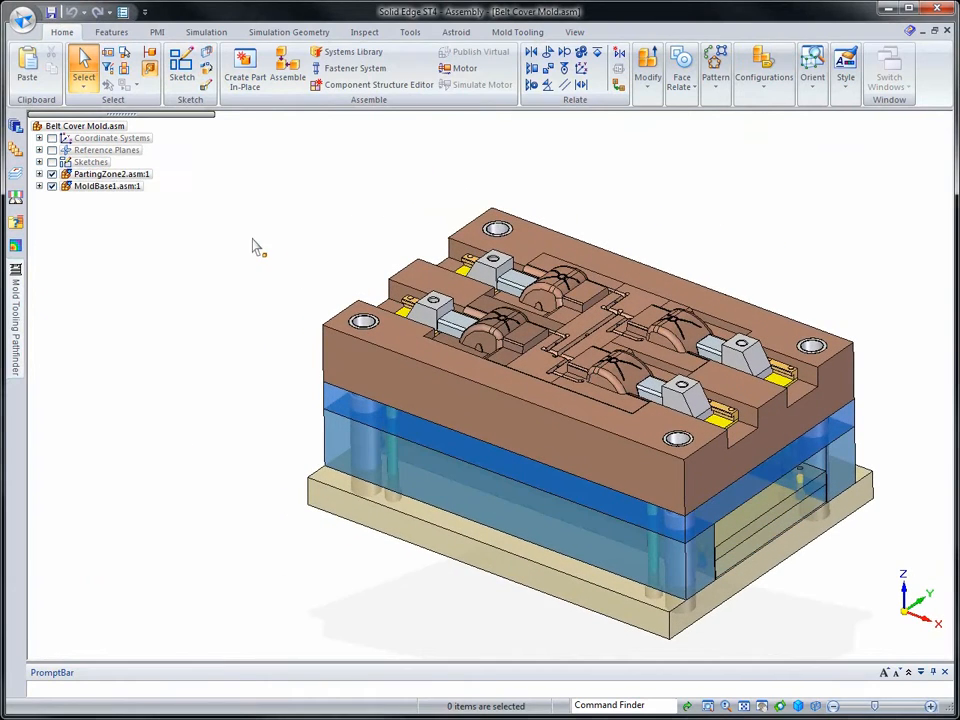
Step: Show the 8mm Ej Pins sketch and copy it into PartingZone1.asm:1 with a link to the file
left_click(39, 162)
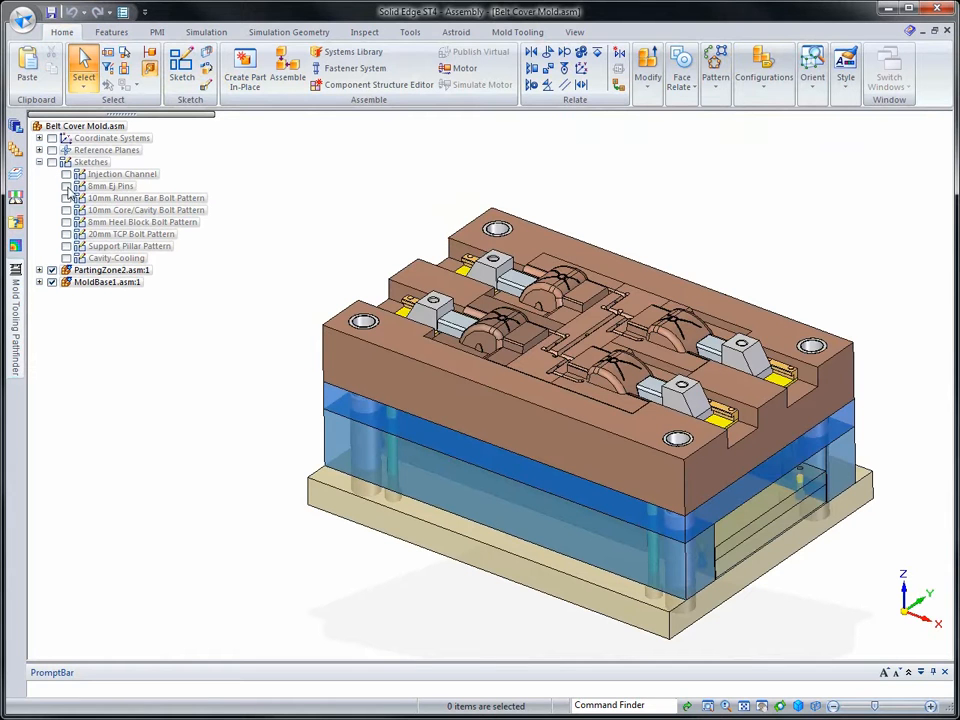
left_click(66, 186)
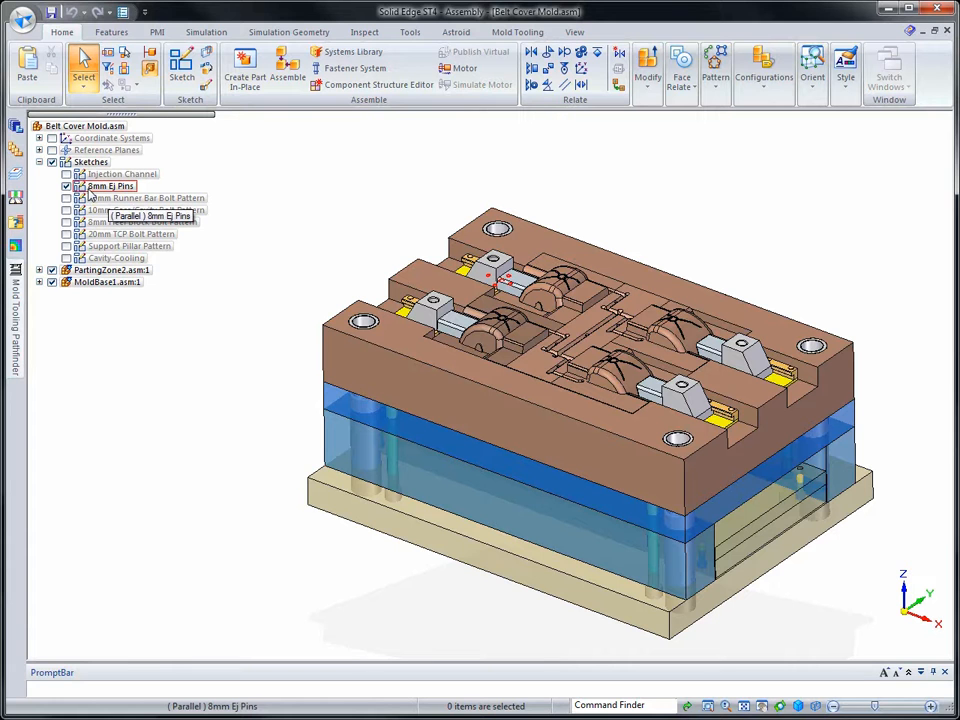
left_click(92, 187)
right_click(90, 187)
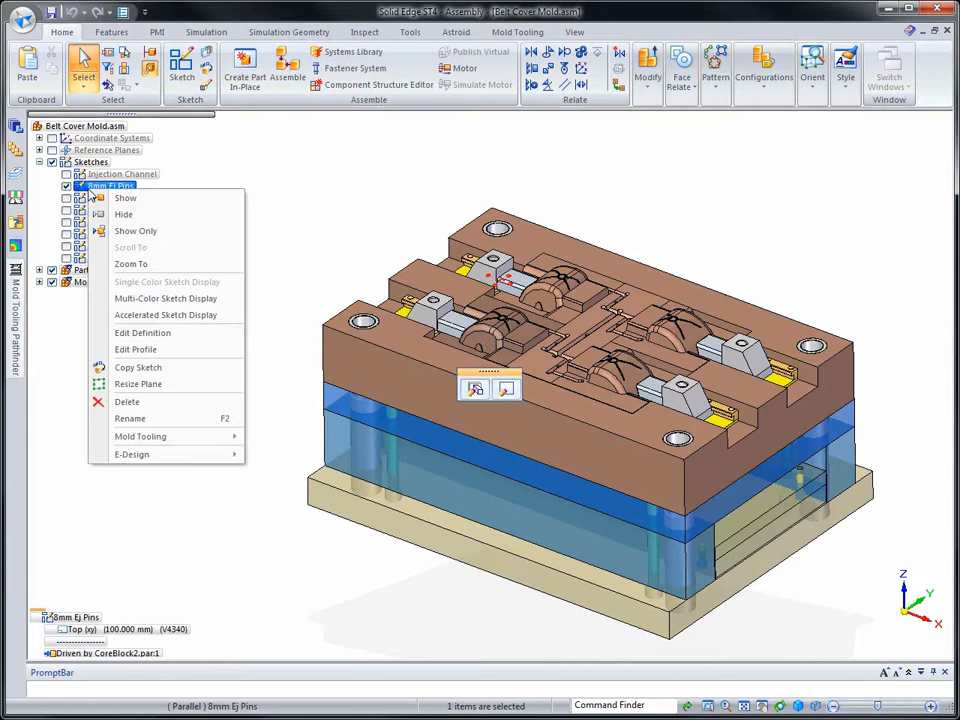
left_click(123, 372)
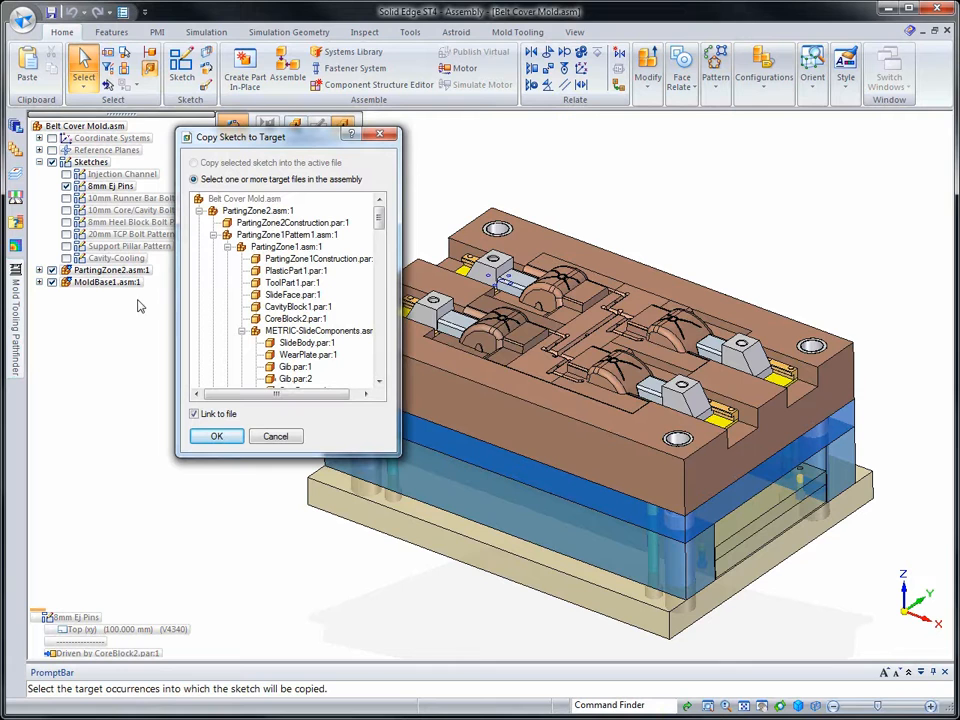
left_click(265, 247)
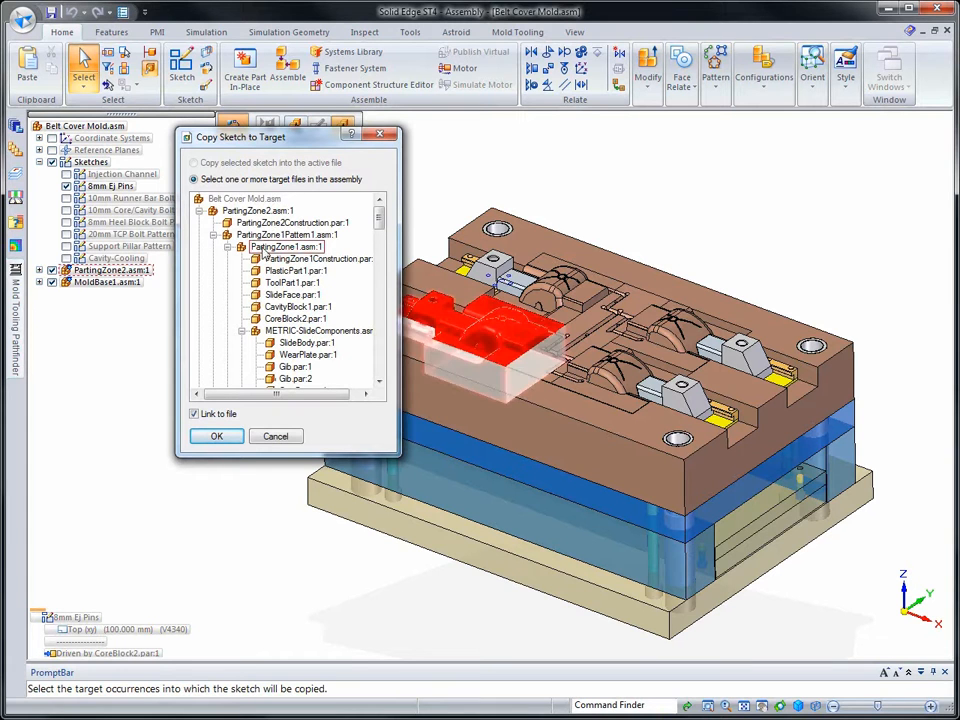
left_click(227, 439)
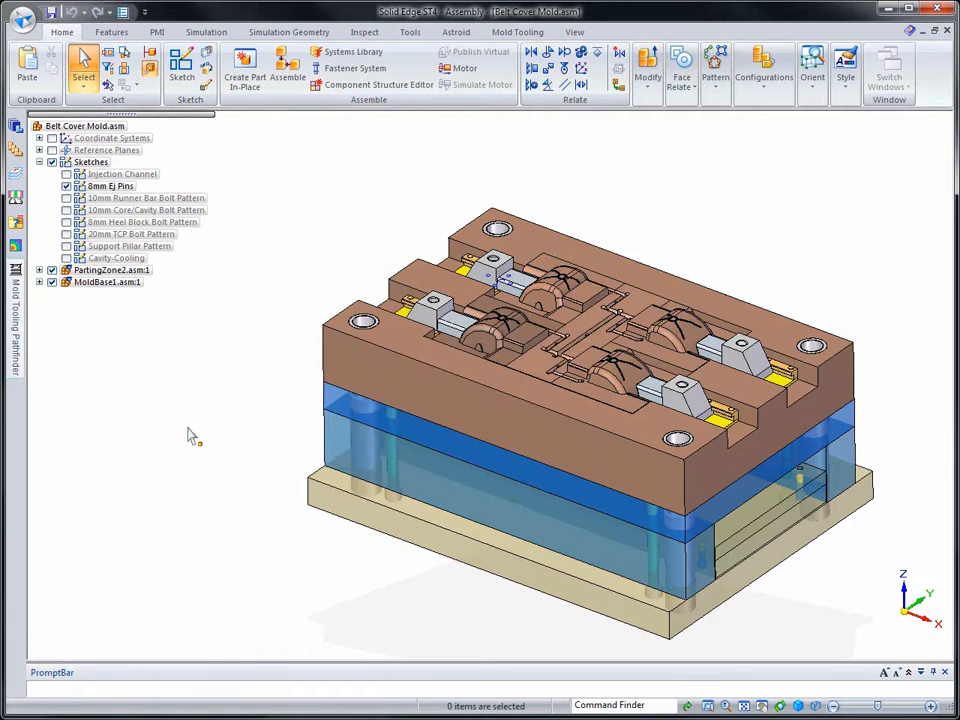
Step: Hide the 8mm Ej Pins sketch and Sketch_1 of PartingZone1.asm:1, and check the copied pin circles on the core from above
left_click(66, 188)
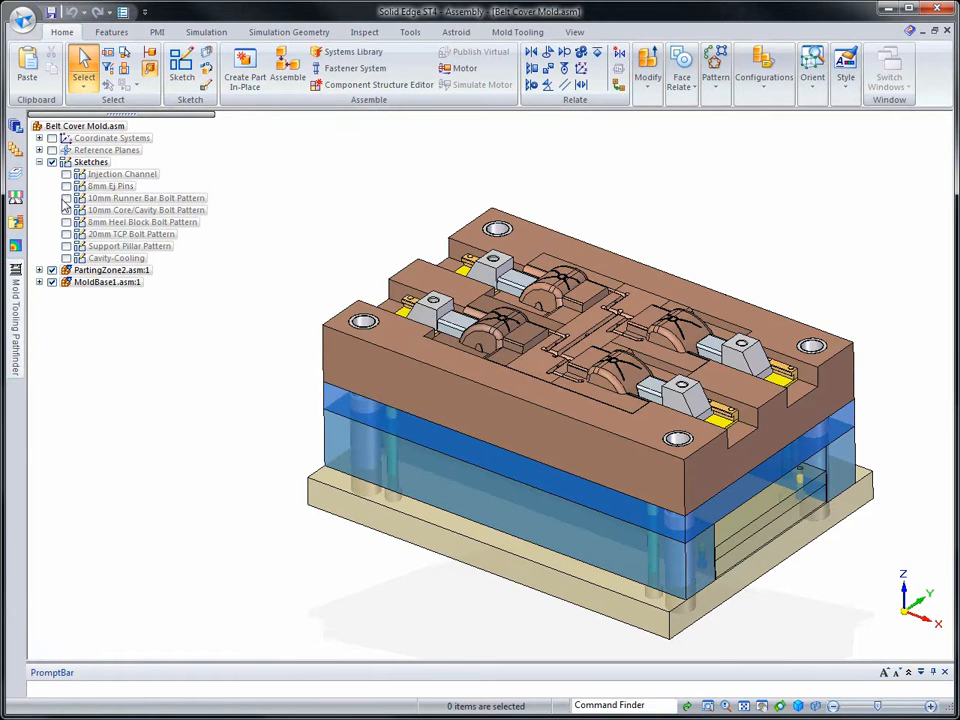
left_click(38, 270)
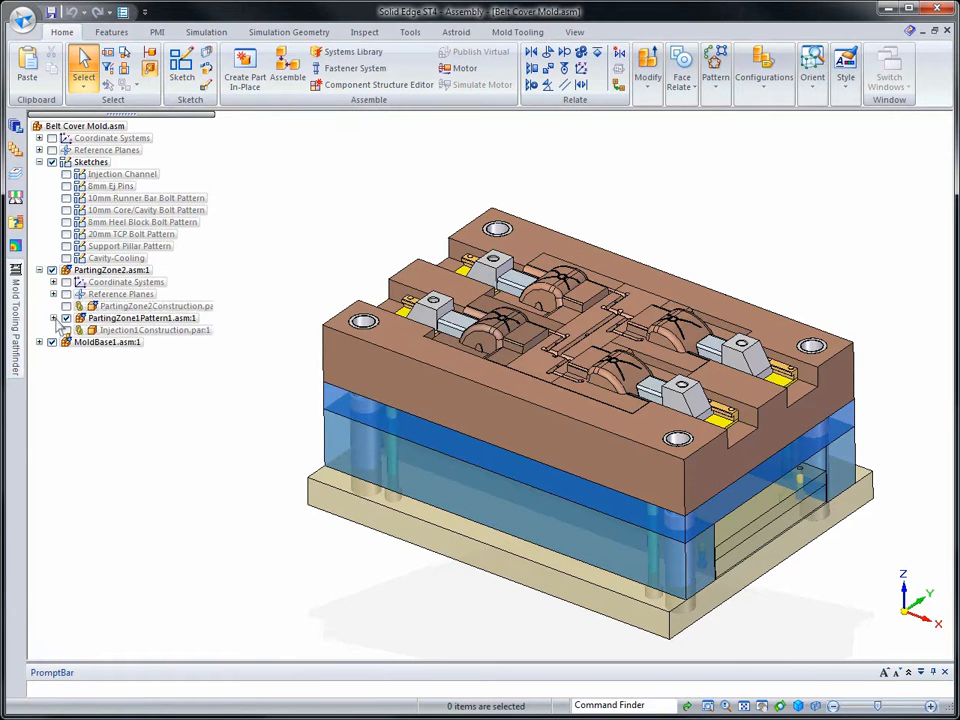
left_click(54, 318)
left_click(67, 354)
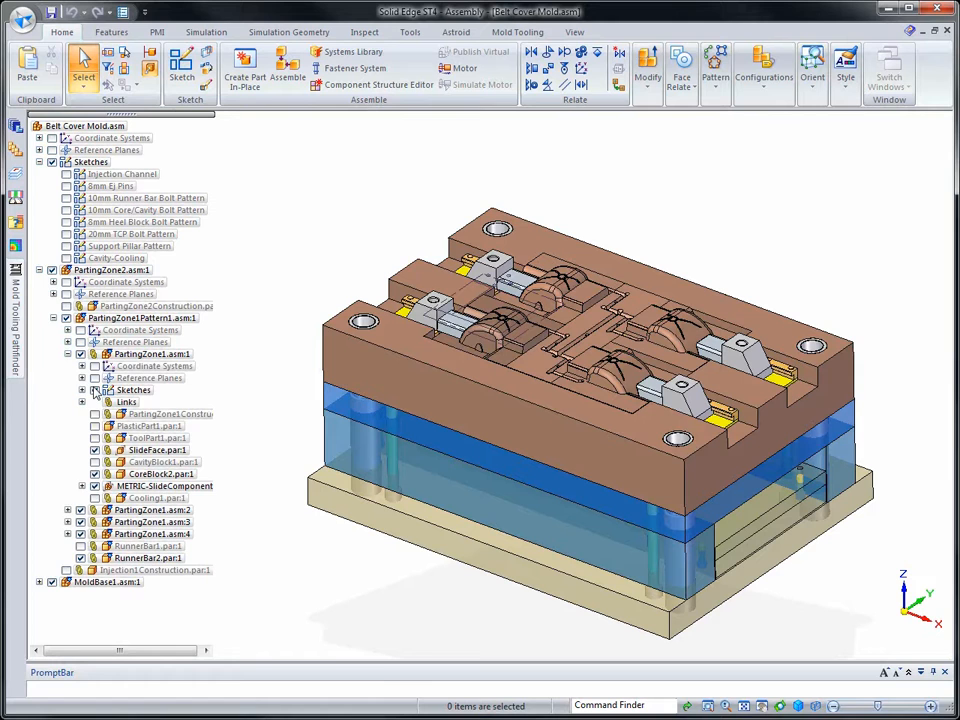
left_click(82, 391)
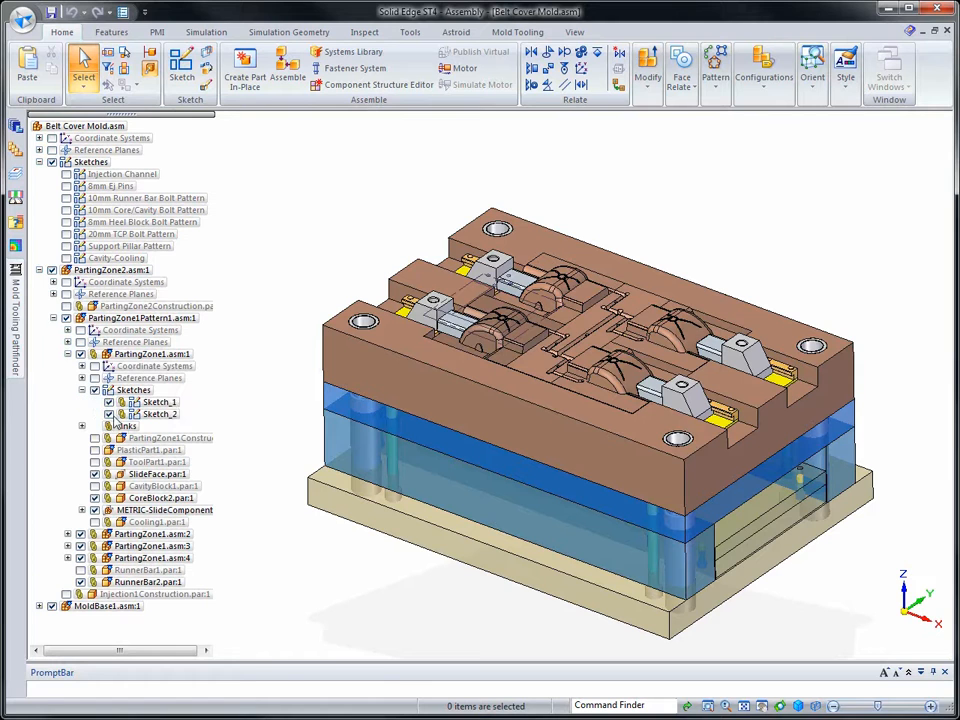
left_click(108, 402)
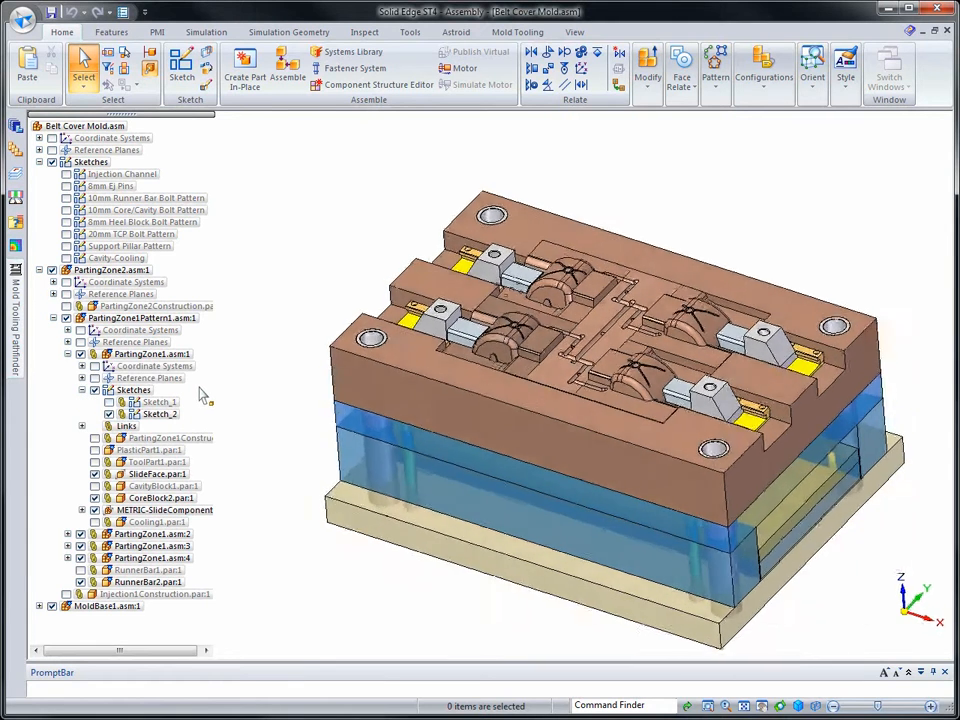
key("ctrl+t")
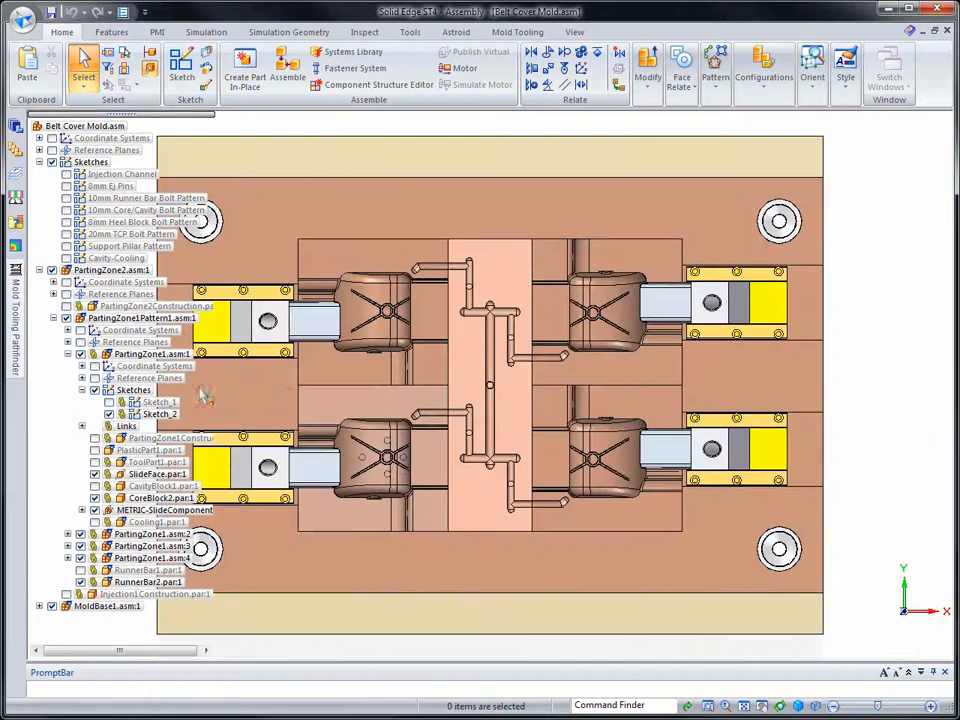
left_click(714, 708)
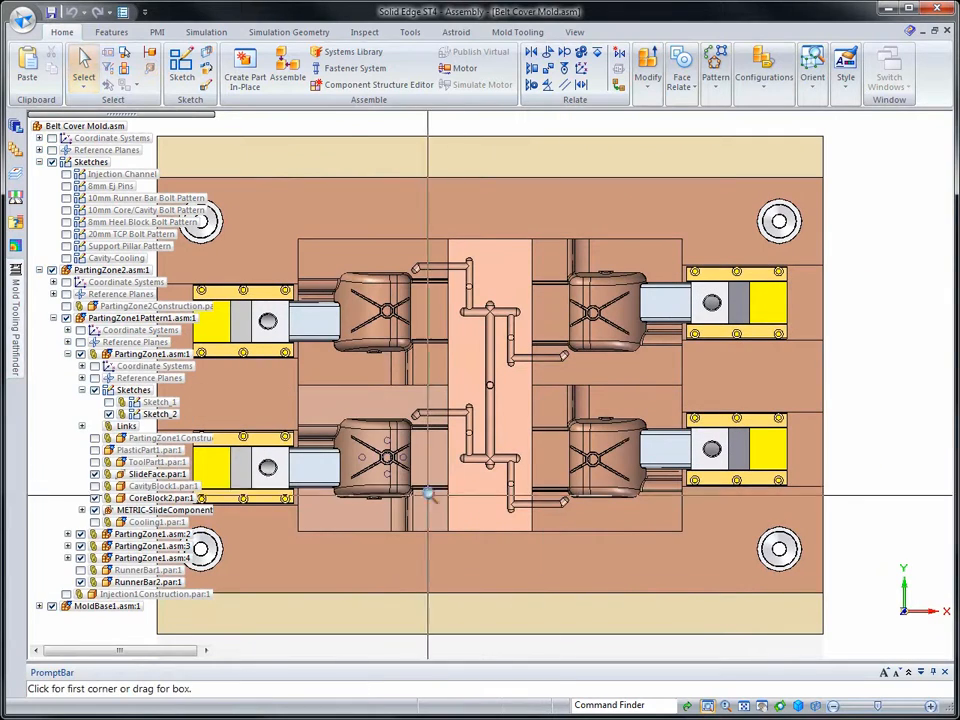
mouse_move(339, 411)
left_mouse_down()
mouse_move(424, 501)
mouse_move(449, 512)
left_mouse_up()
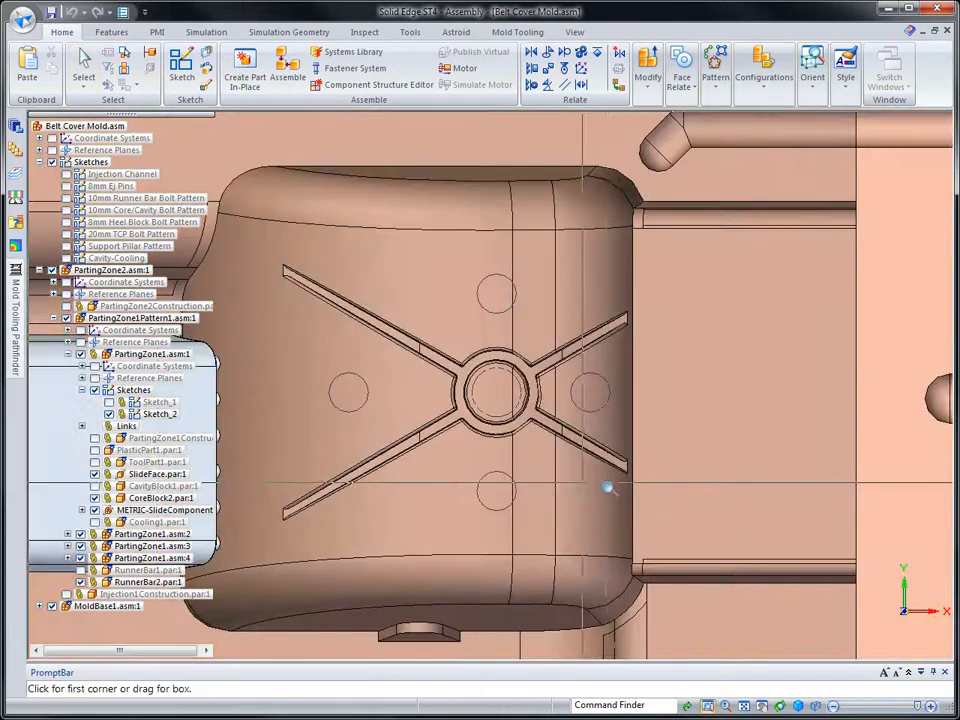
key("Escape")
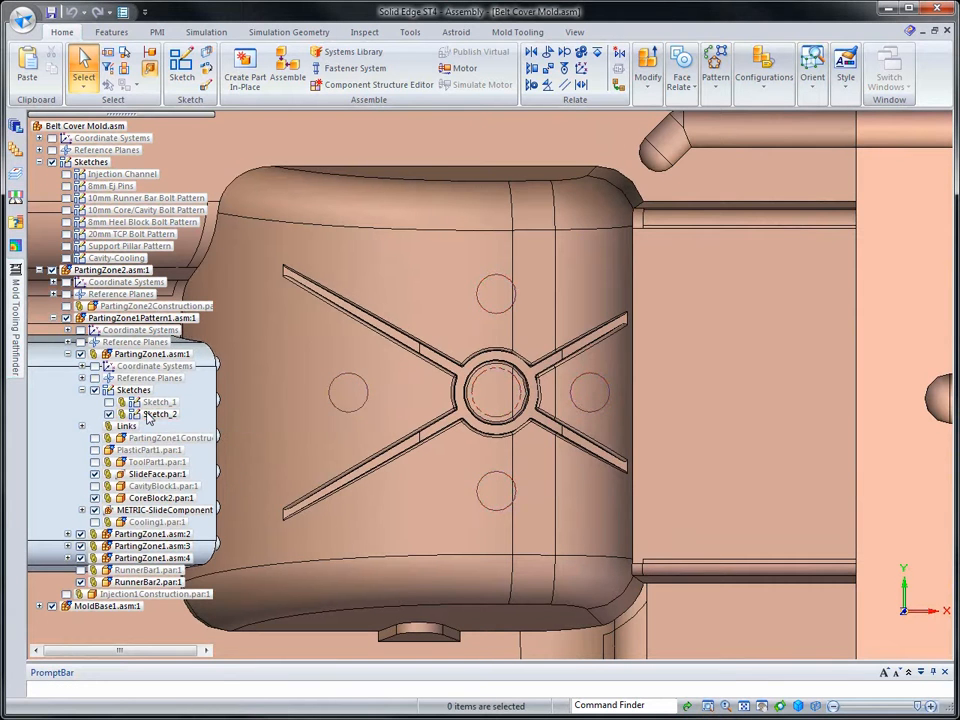
Step: Measure the vertical distance from the core's top edge down to the joint between the two ejector plates
middle_click_drag(66, 388, 54, 370)
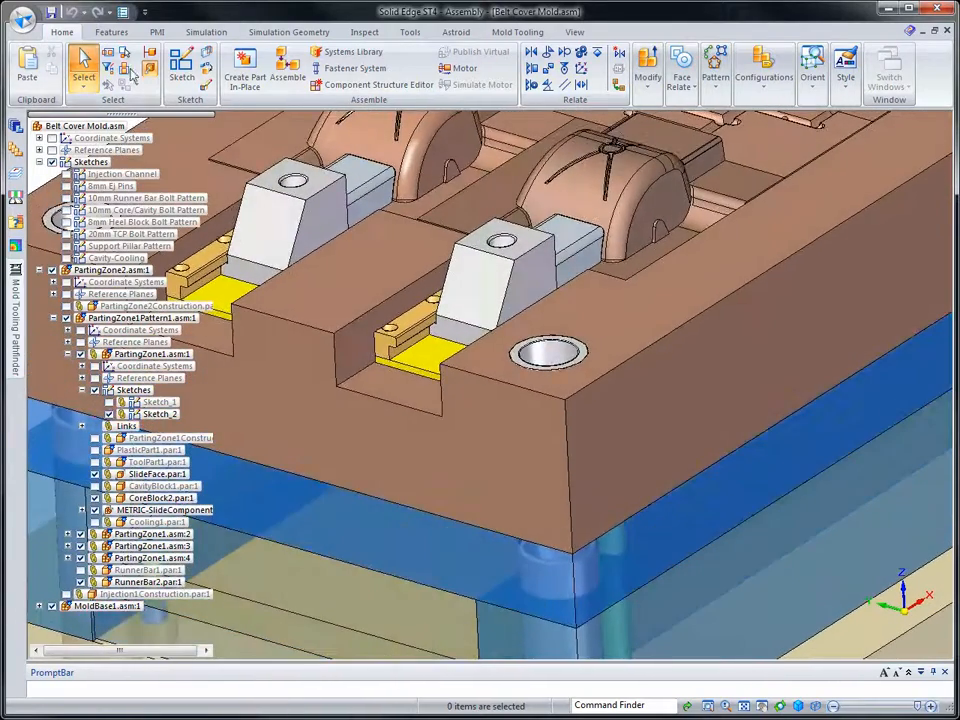
left_click(362, 34)
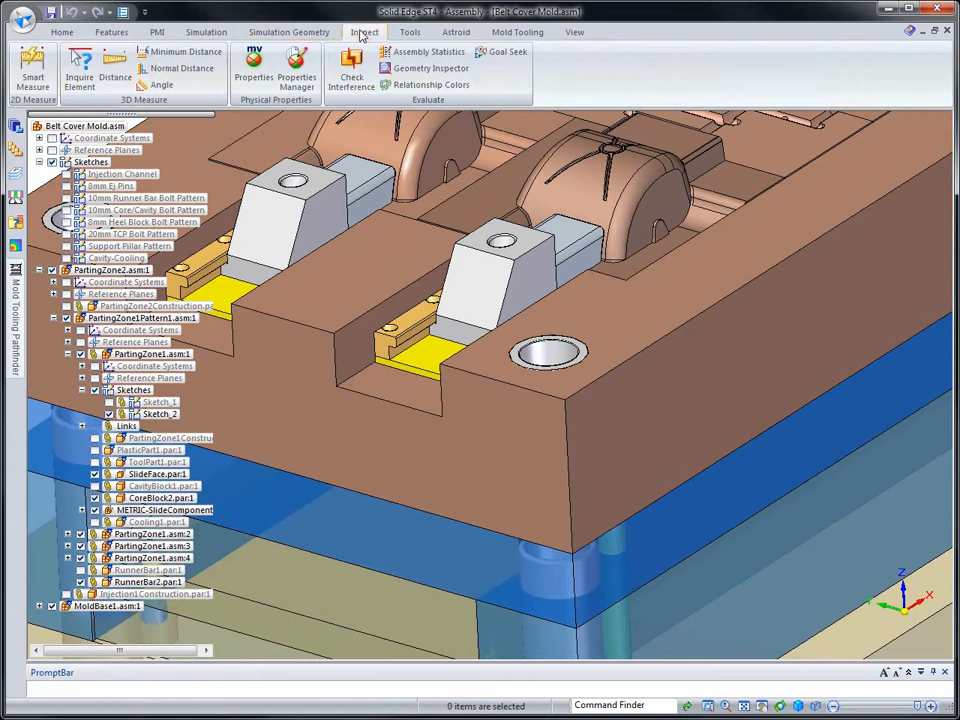
left_click(25, 64)
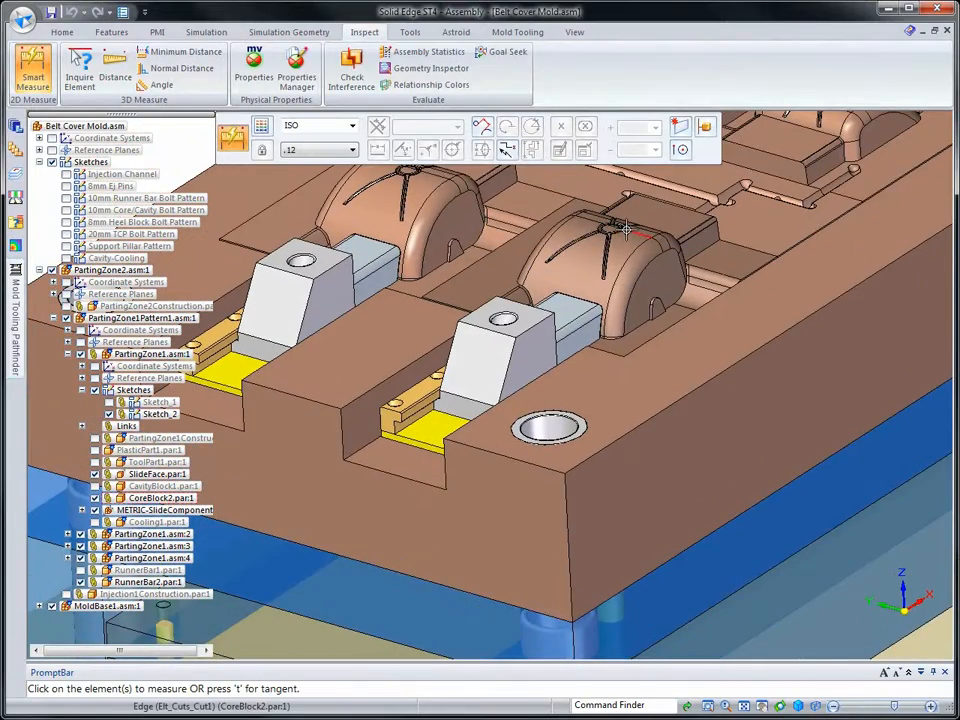
scroll(627, 238, "up", 6)
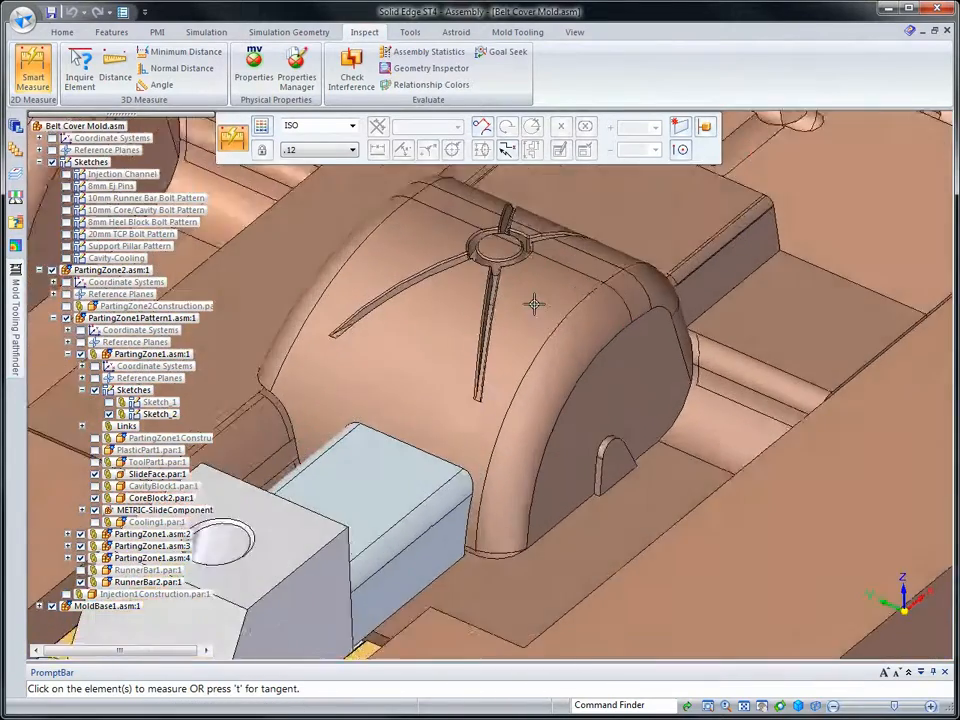
scroll(540, 290, "up", 3)
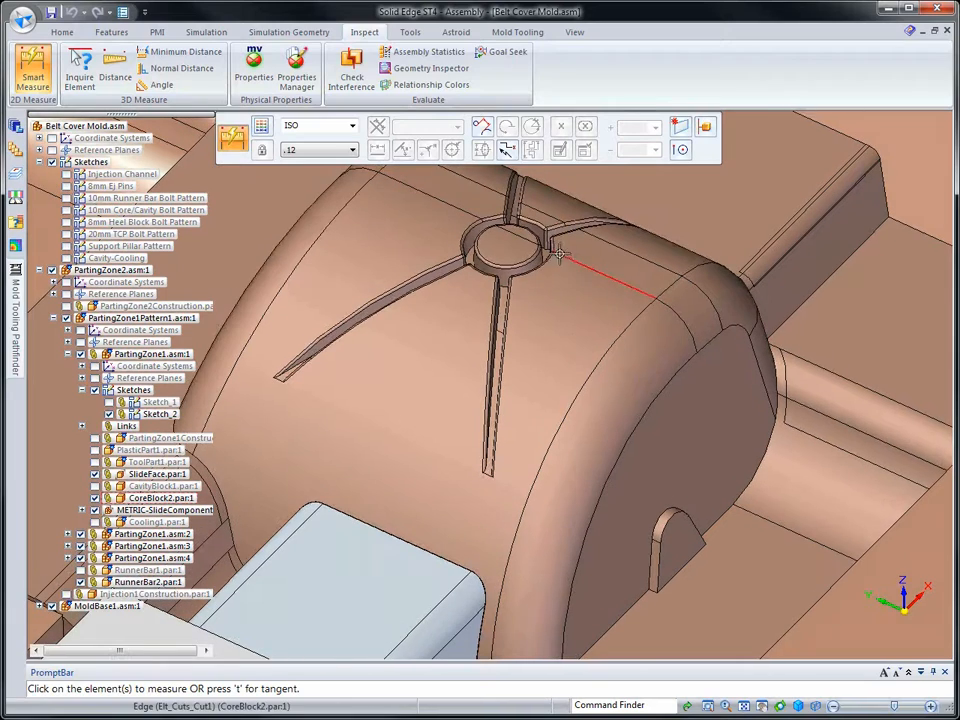
left_click(553, 252)
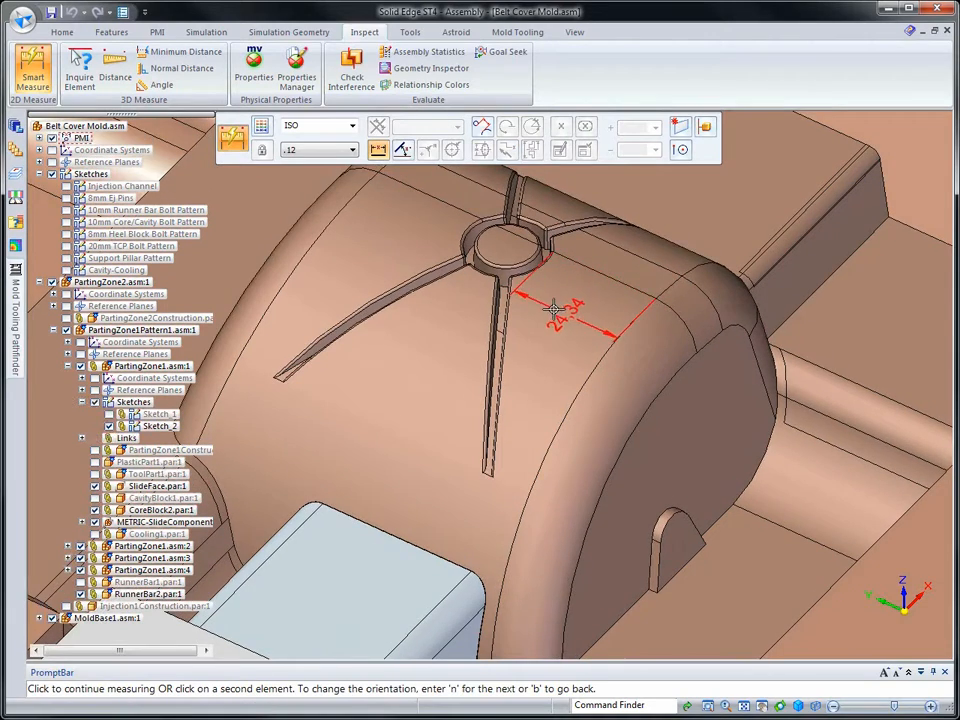
scroll(551, 311, "down", 6)
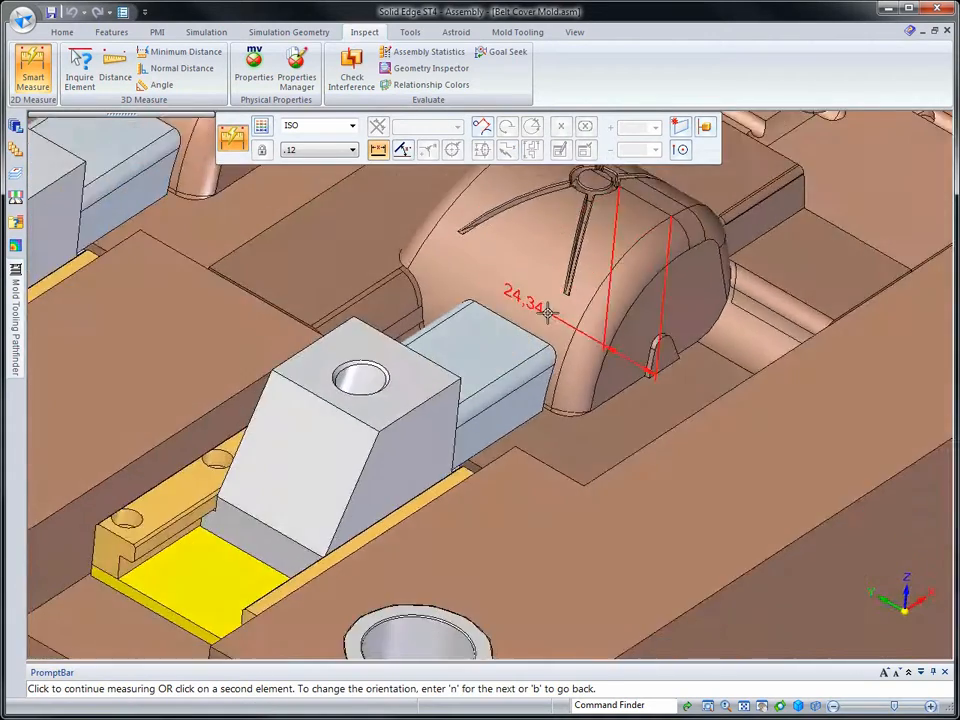
scroll(548, 313, "down", 5)
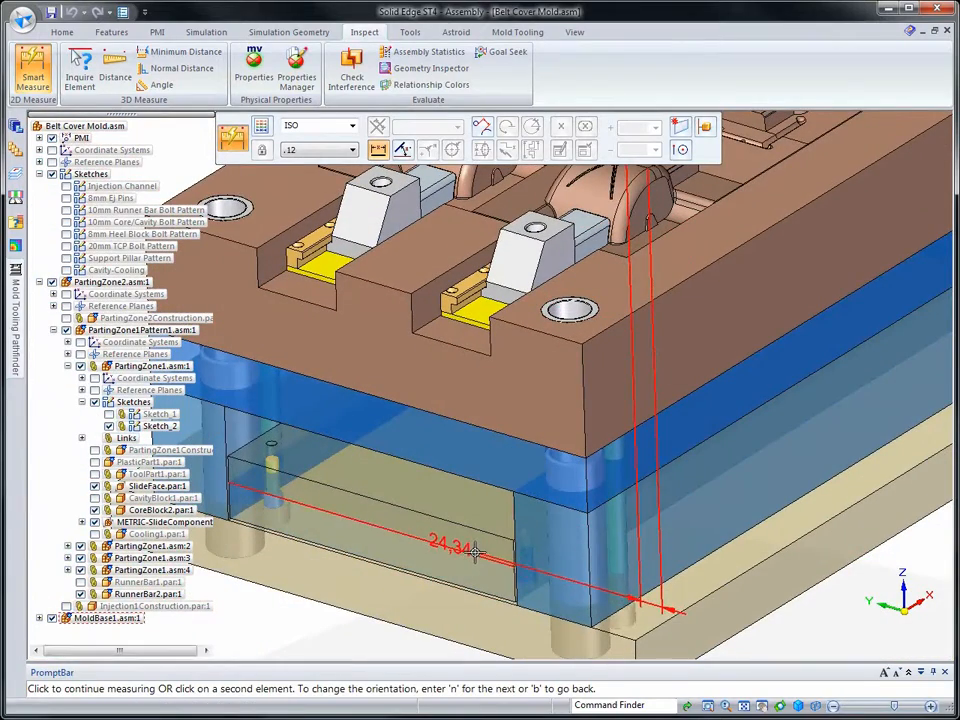
left_click(638, 521)
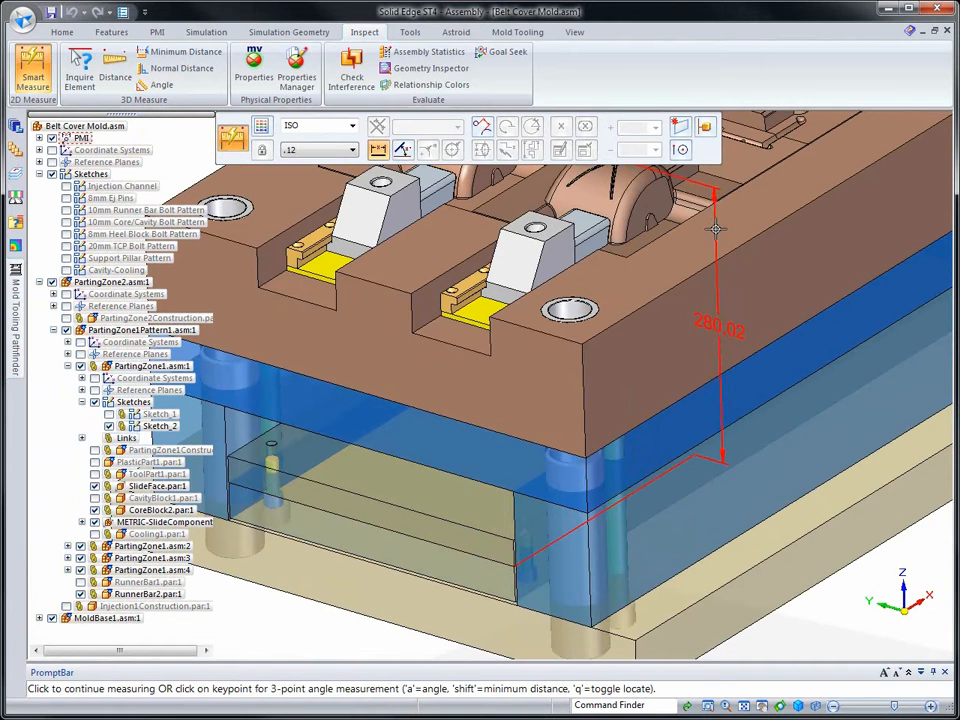
left_click(715, 229)
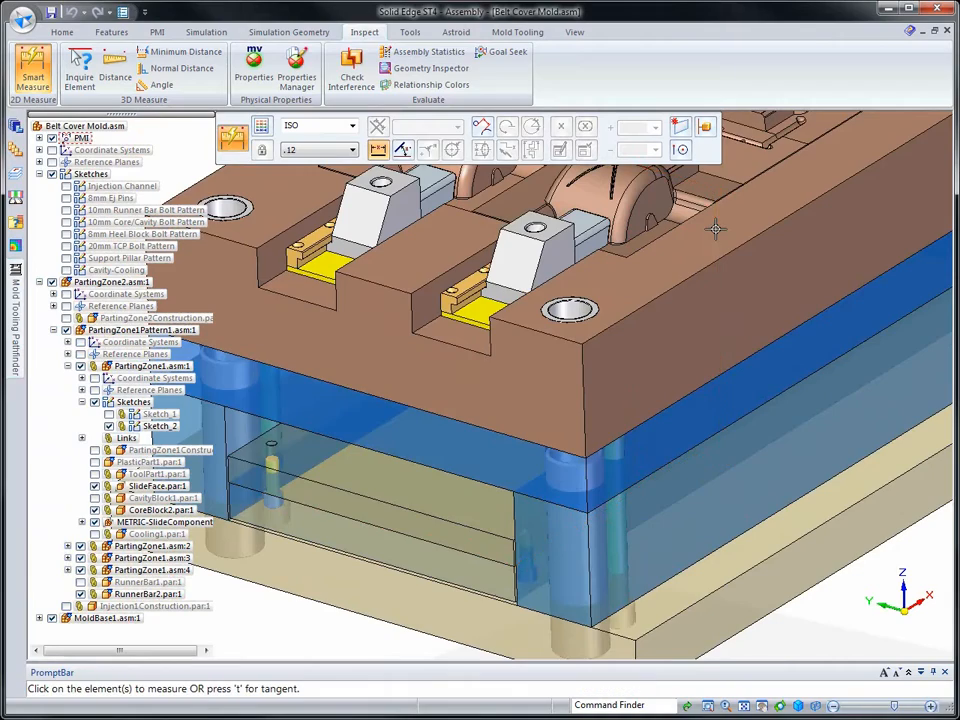
middle_click_drag(735, 281, 440, 184)
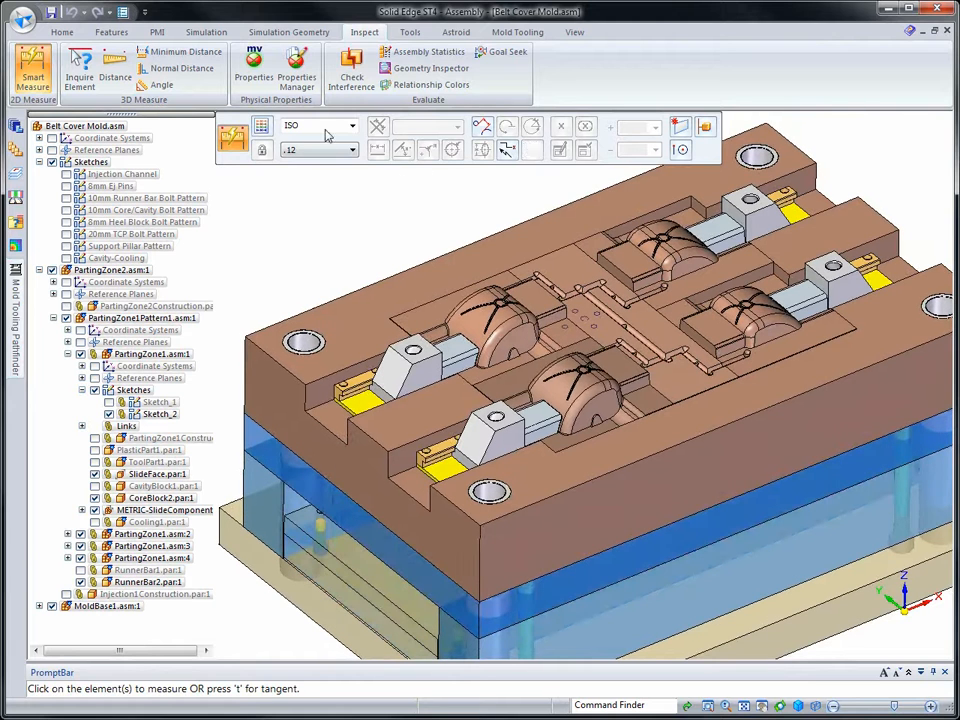
Step: Start a new mold component from the Extraction family: a Hasco Z40 ejector pin from the Ejectors classification
left_click(506, 34)
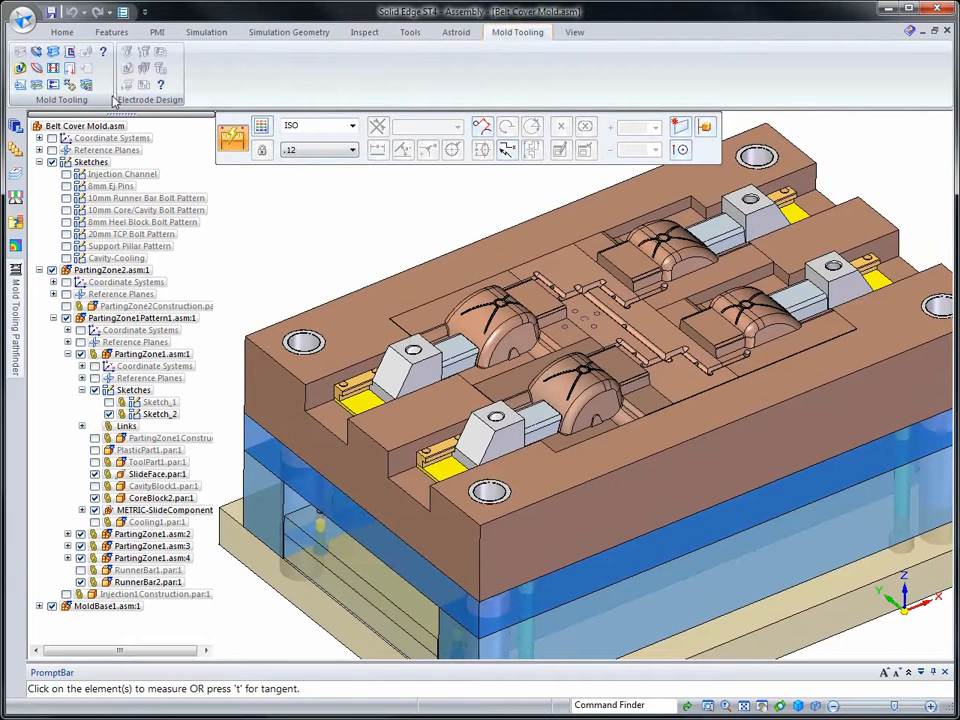
left_click(53, 84)
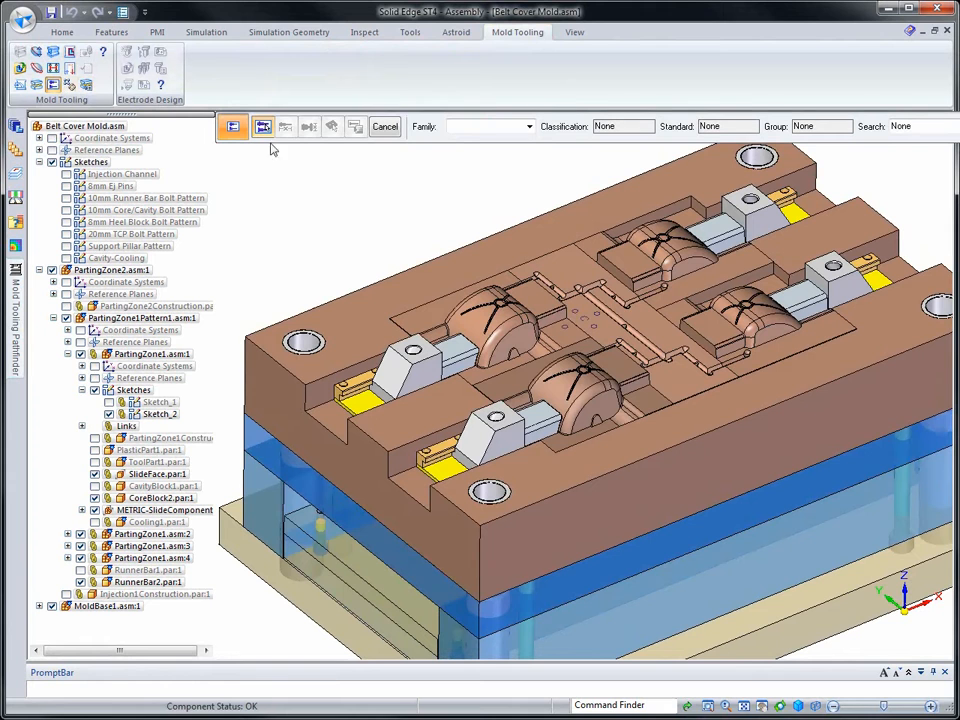
left_click(529, 126)
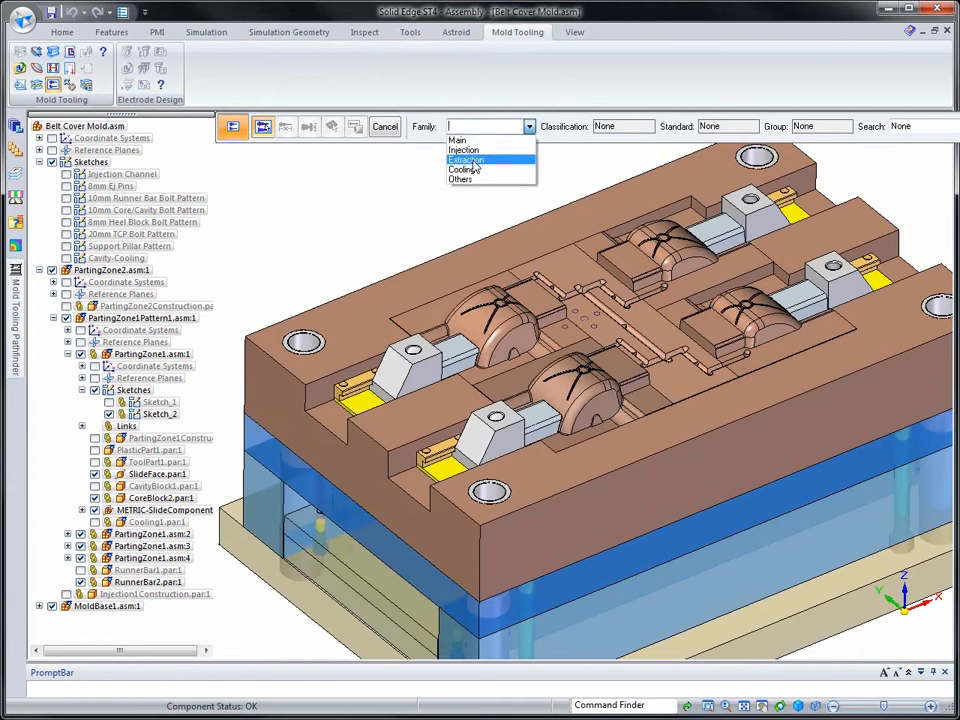
left_click(475, 162)
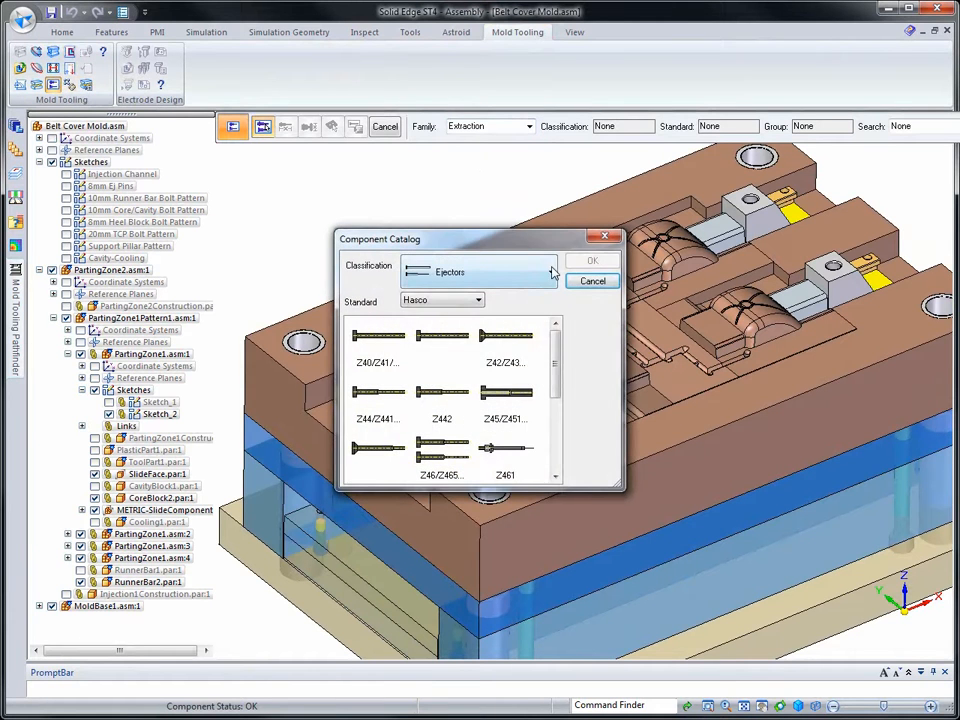
left_click(551, 272)
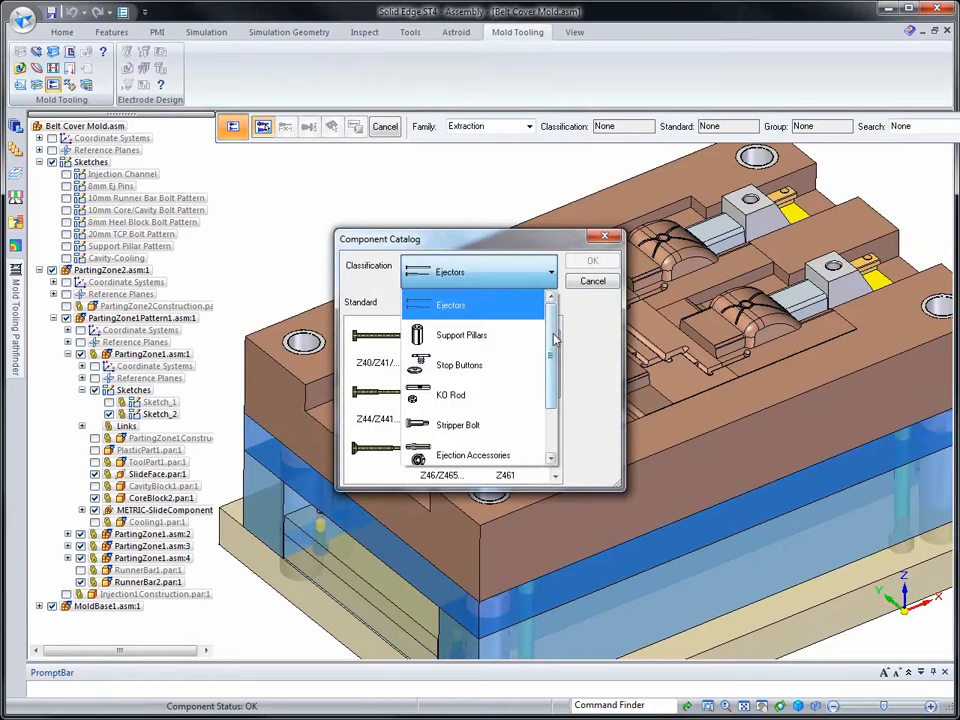
left_click_drag(555, 340, 553, 306)
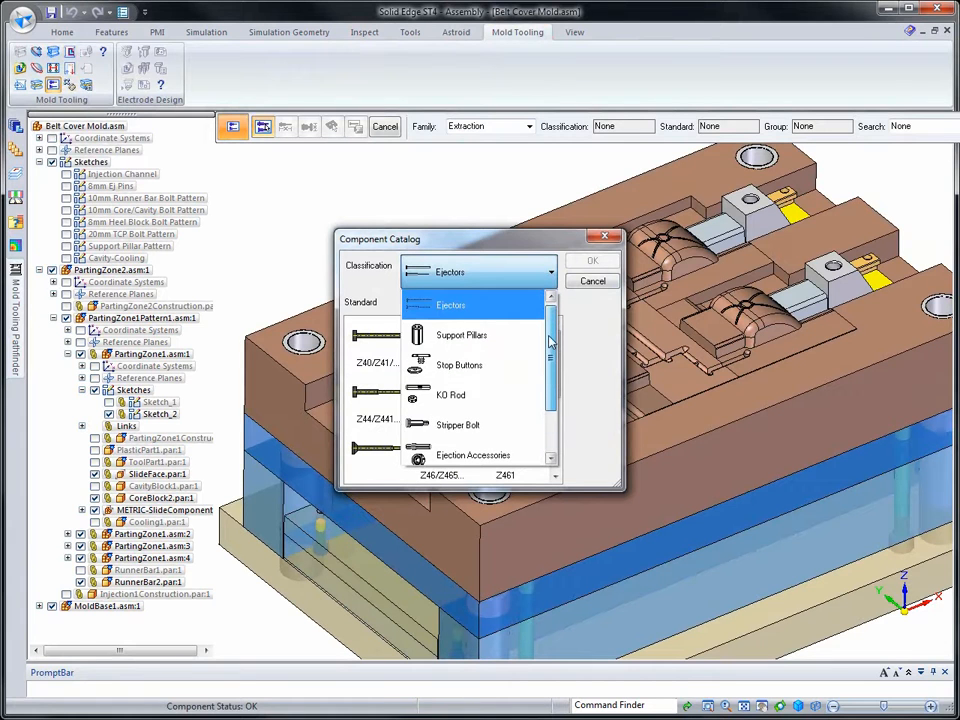
left_click(456, 316)
double_click(385, 342)
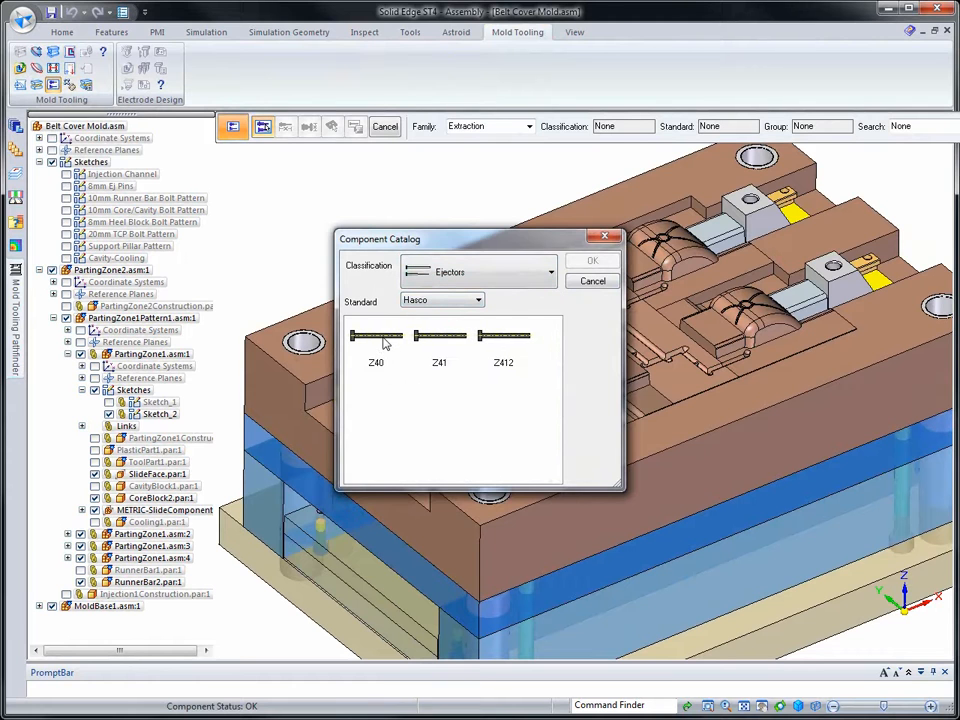
double_click(385, 342)
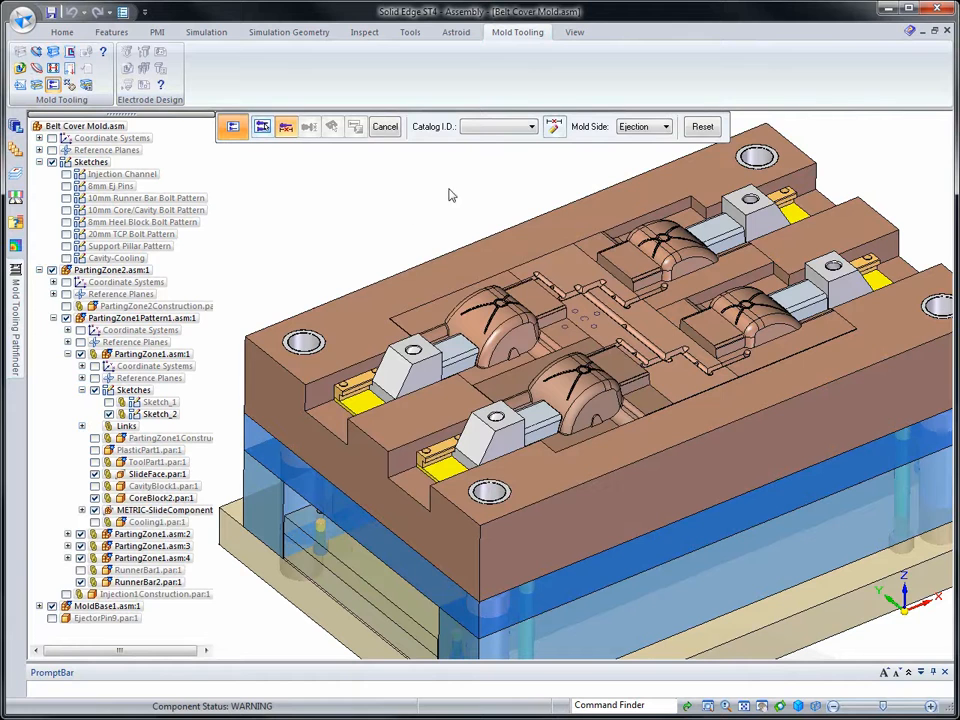
Step: Choose catalog size Z40/8x315 for the ejector pin on the ejection side
left_click(530, 127)
left_click_drag(531, 148, 520, 335)
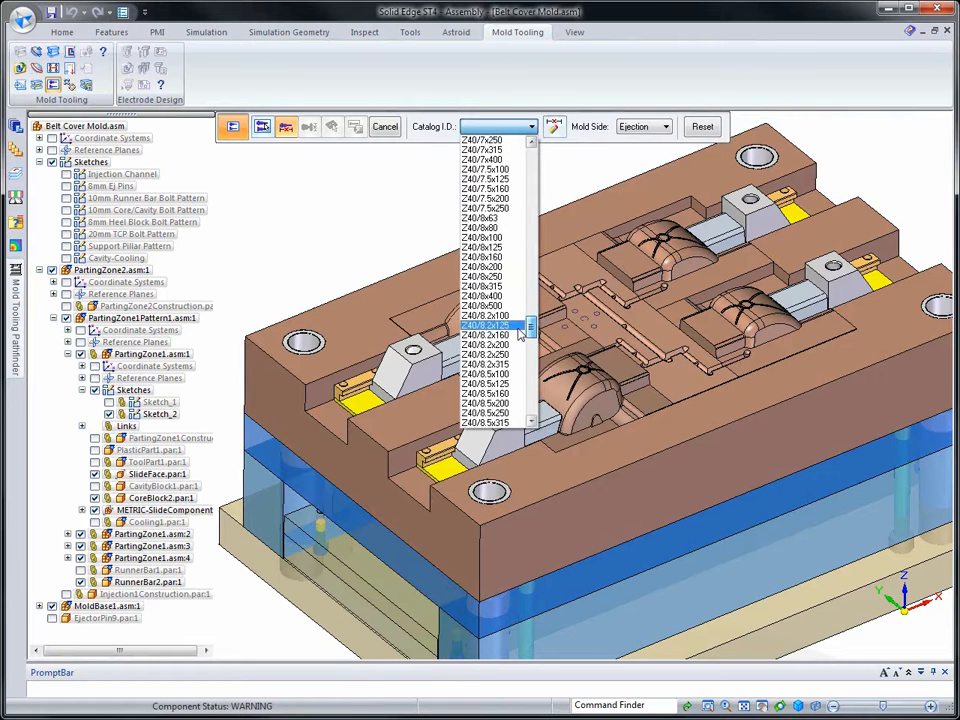
left_click(490, 287)
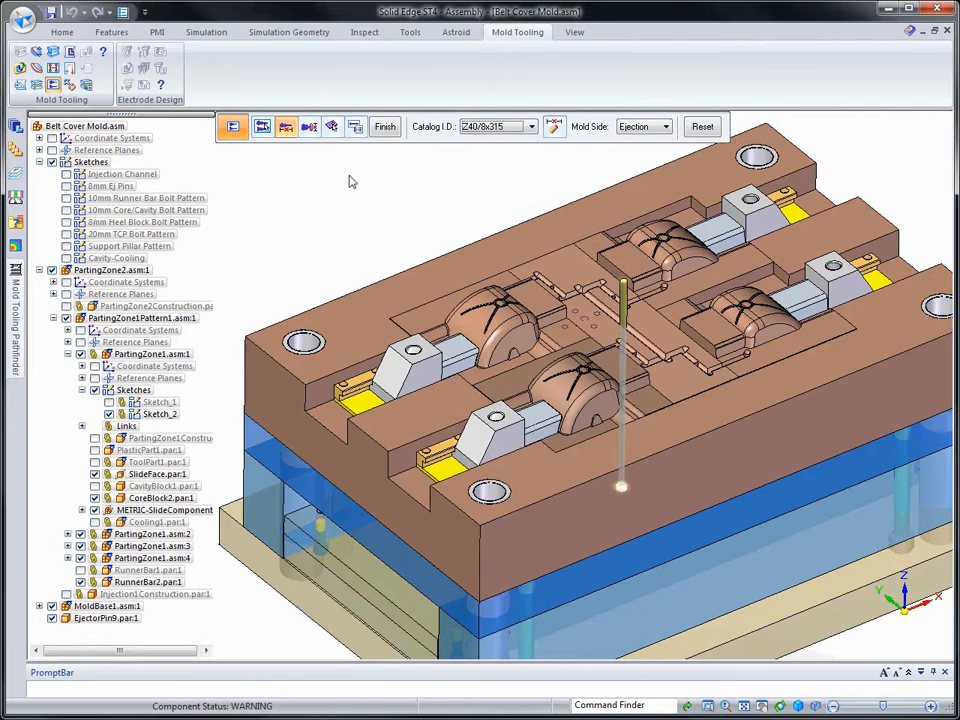
Step: Position the ejector pins by sketch, using the copied pin circles of Sketch_2 in PartingZone1.asm:1
left_click(333, 128)
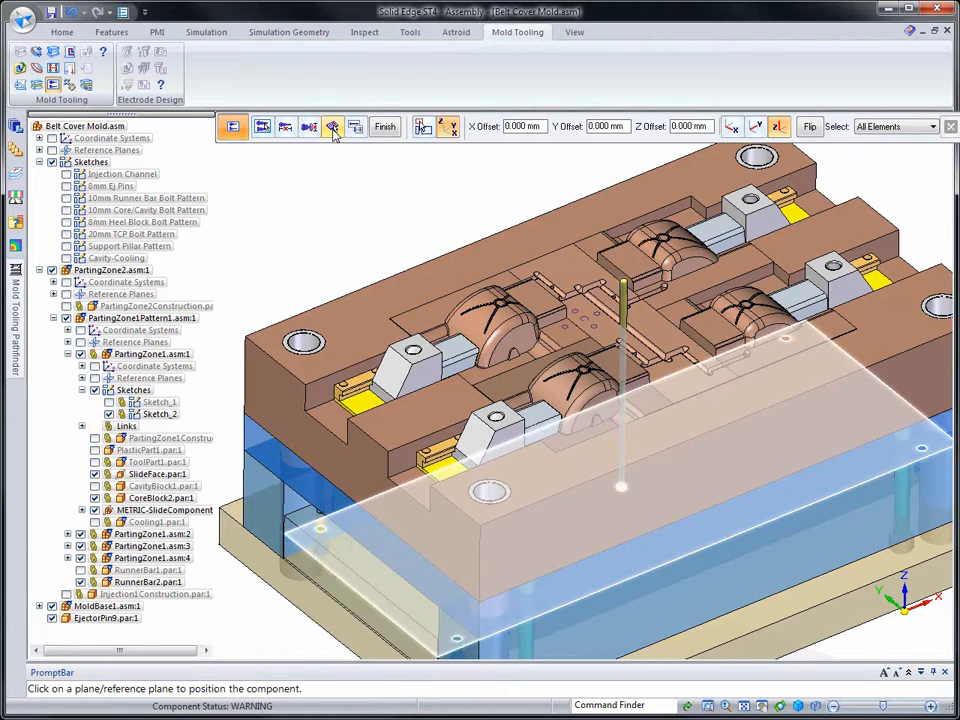
left_click(423, 127)
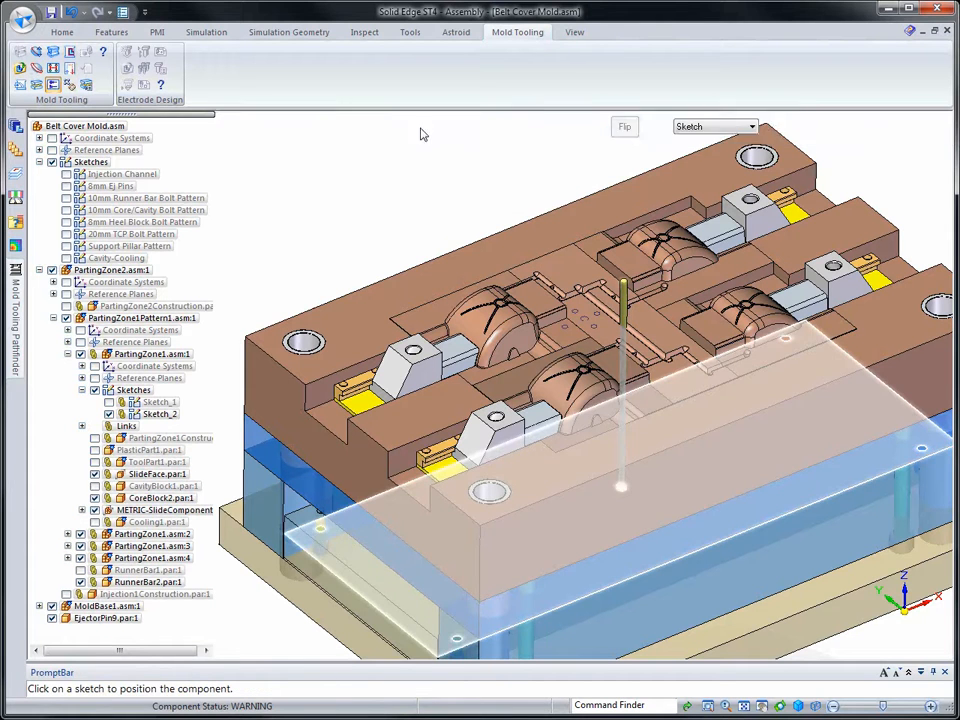
left_click(583, 325)
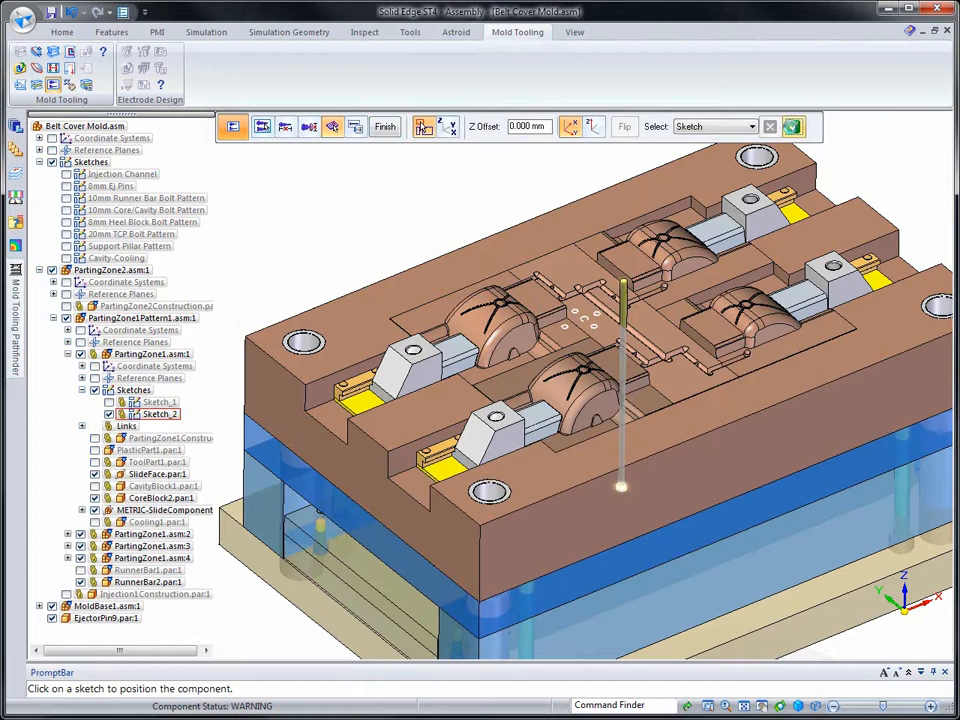
left_click(385, 127)
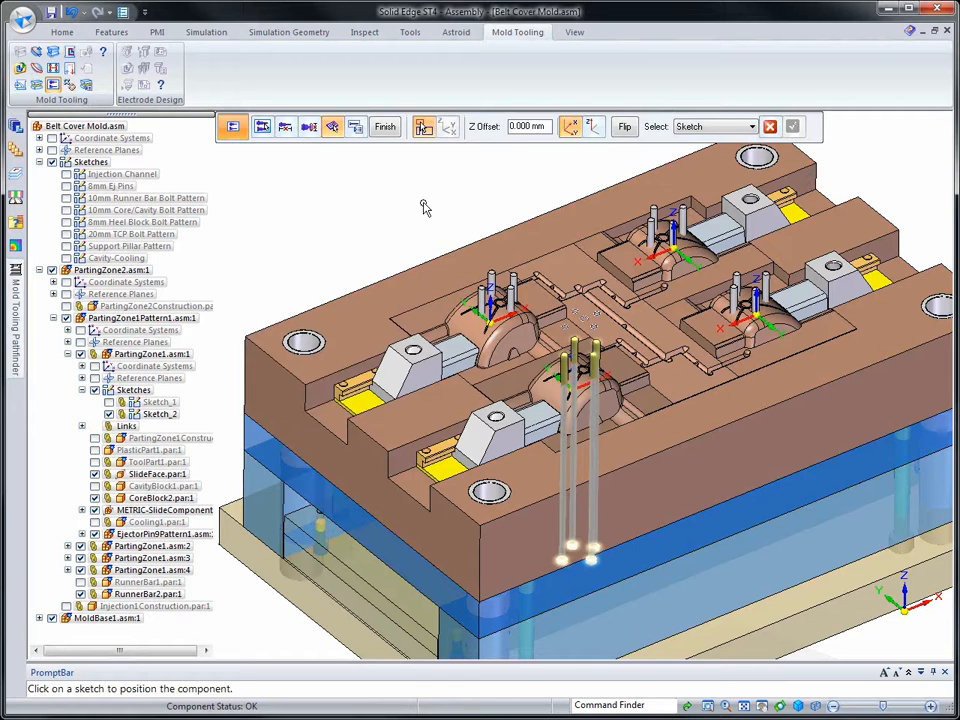
Step: Trim the ejector pins with the parting surface and finish the component
left_click(355, 133)
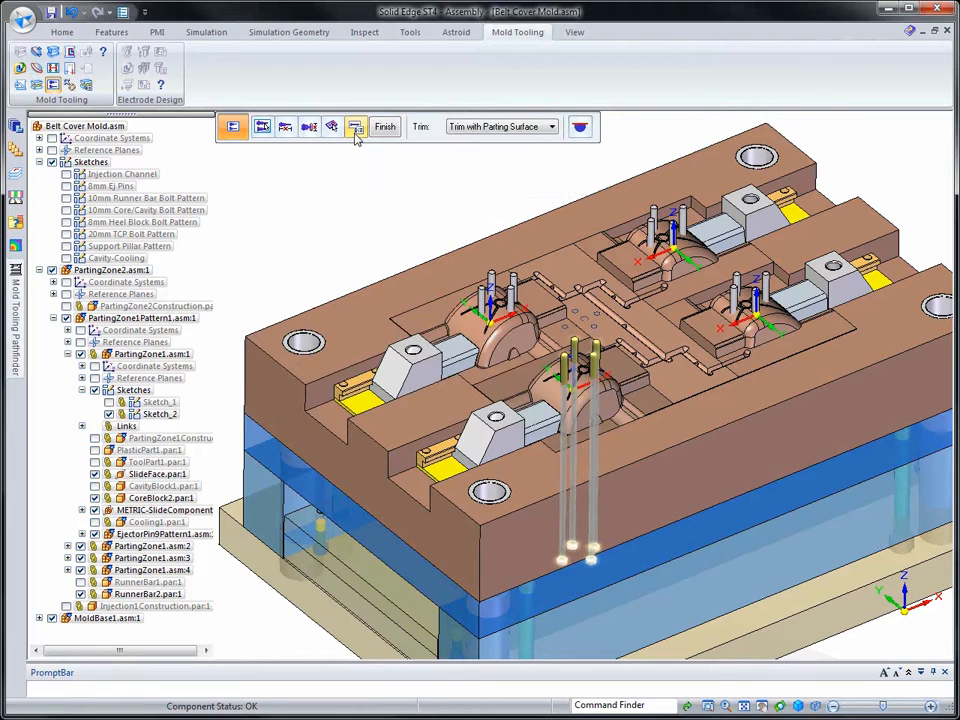
left_click(581, 128)
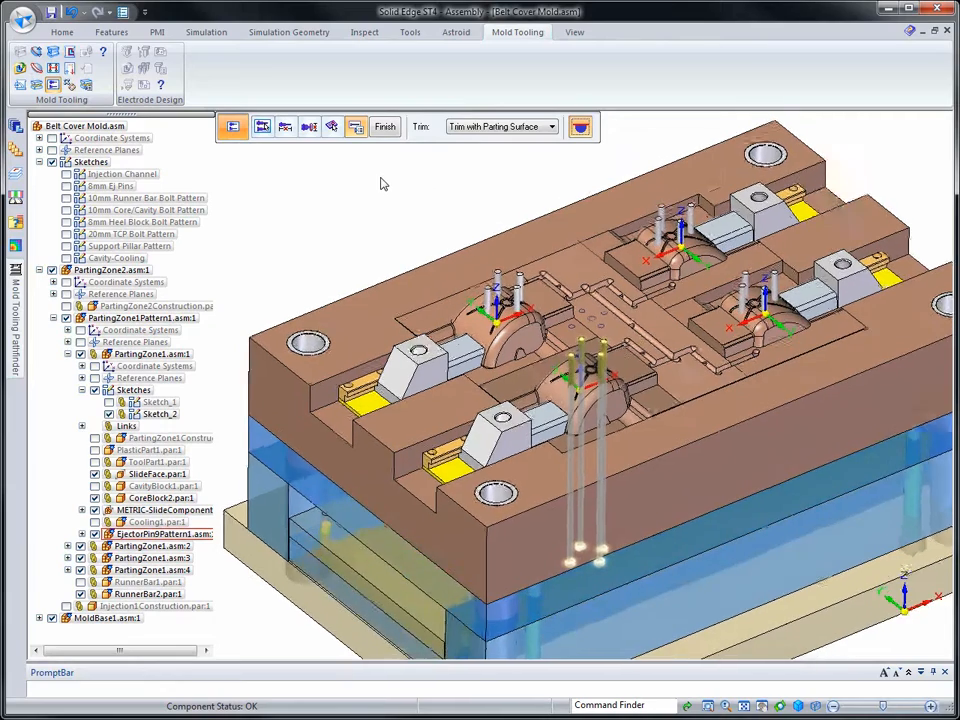
scroll(381, 184, "up", 3)
scroll(360, 188, "up", 5)
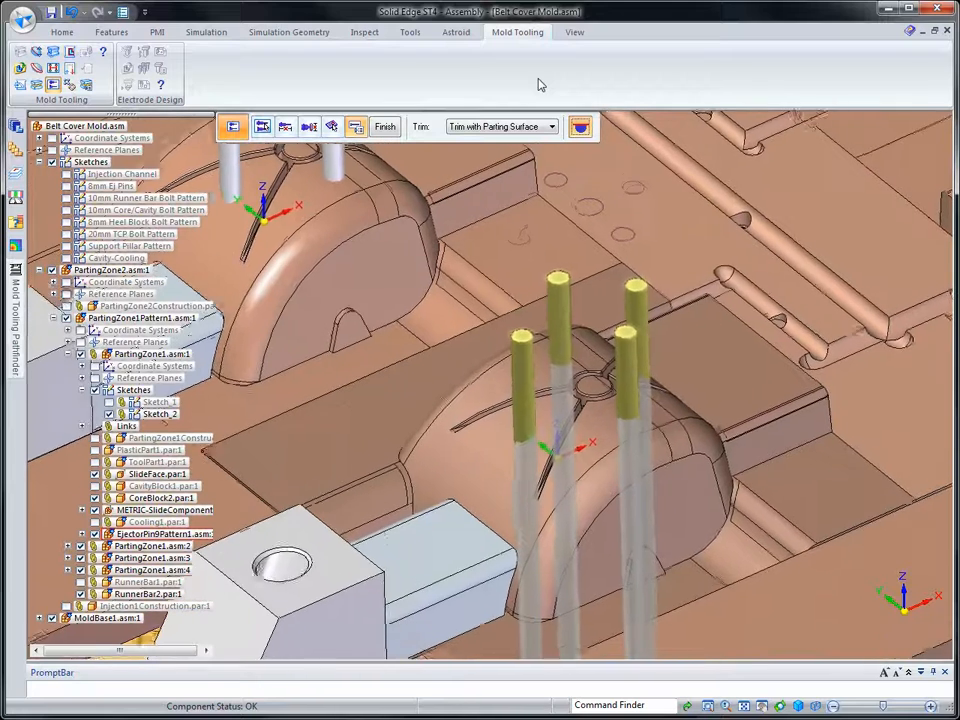
left_click(386, 128)
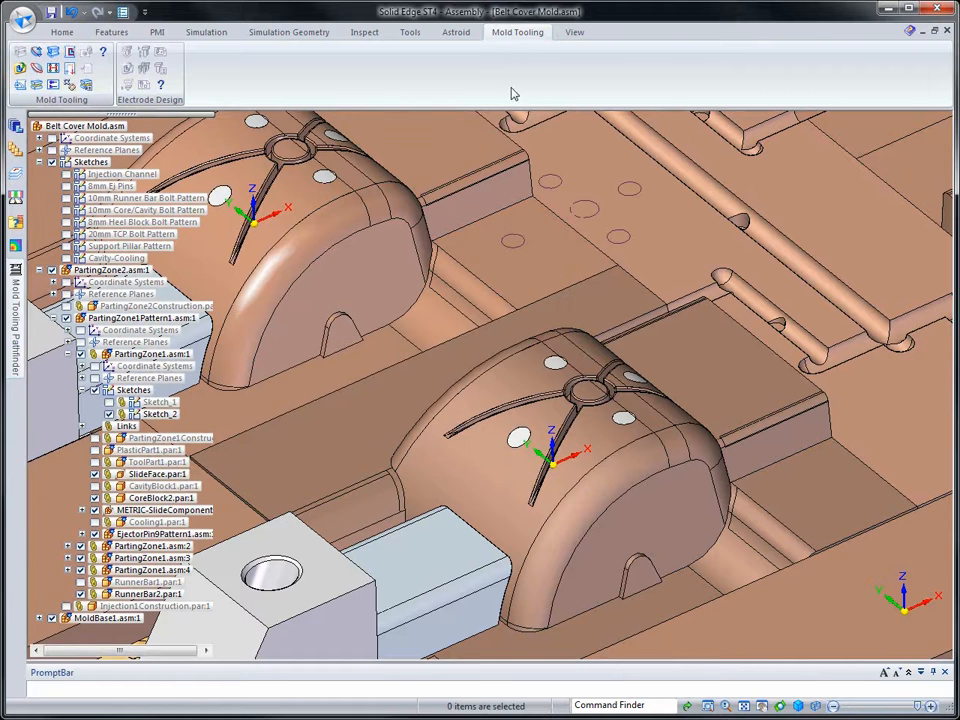
Step: Update the 01-EJ Side display configuration with the current component display
left_click(62, 31)
left_click(763, 72)
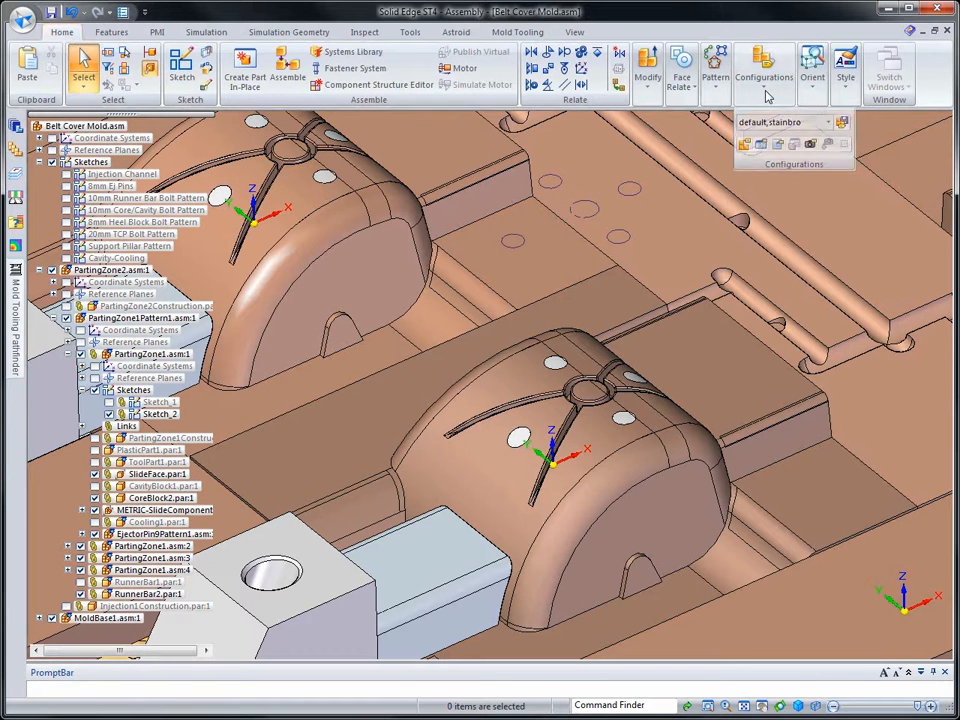
left_click(740, 152)
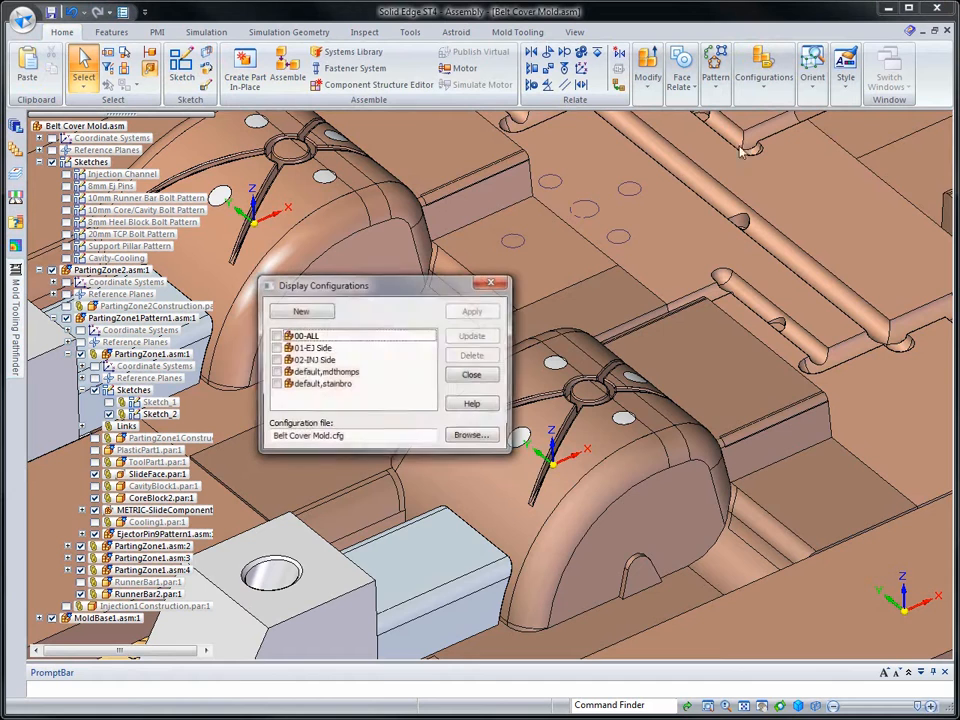
left_click(275, 348)
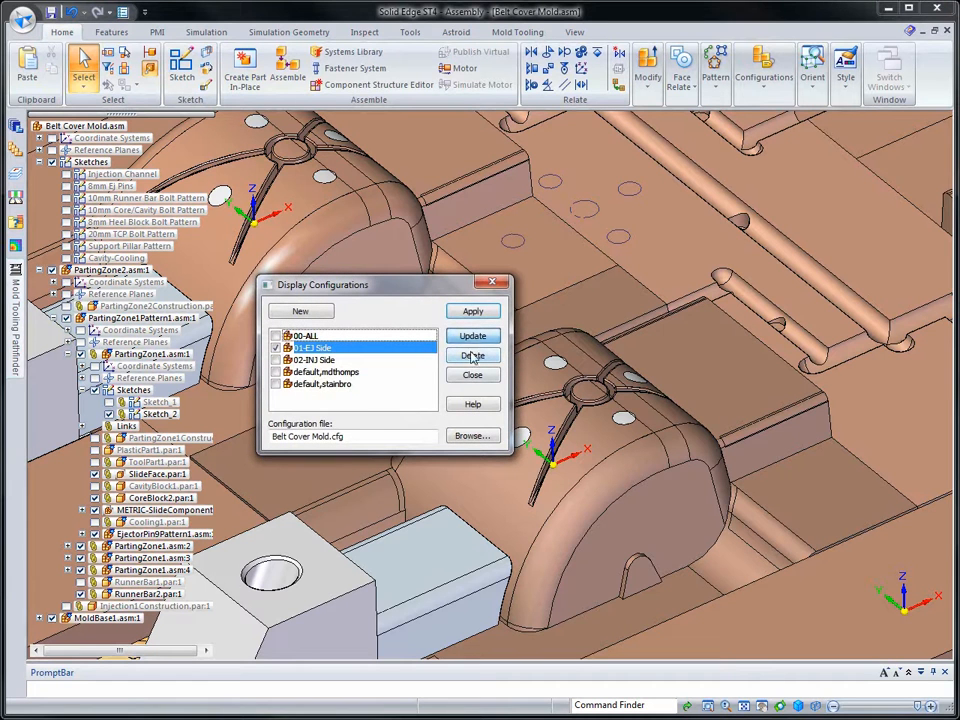
left_click(470, 376)
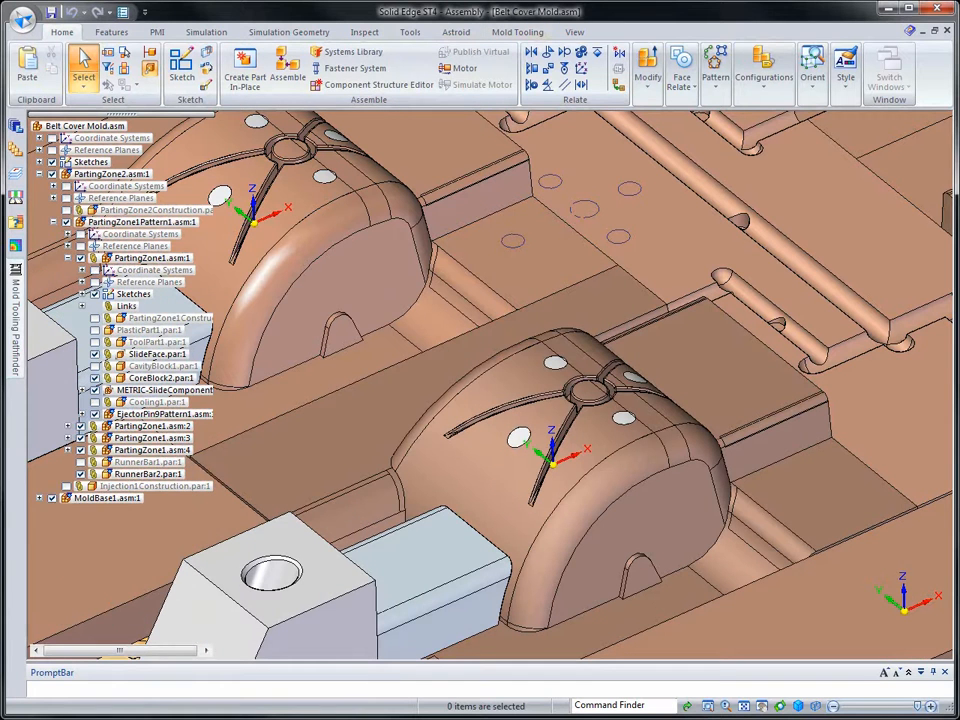
Step: Show only CoreBlock2.par:1 and hide the sketches of PartingZone1.asm:1
right_click(172, 378)
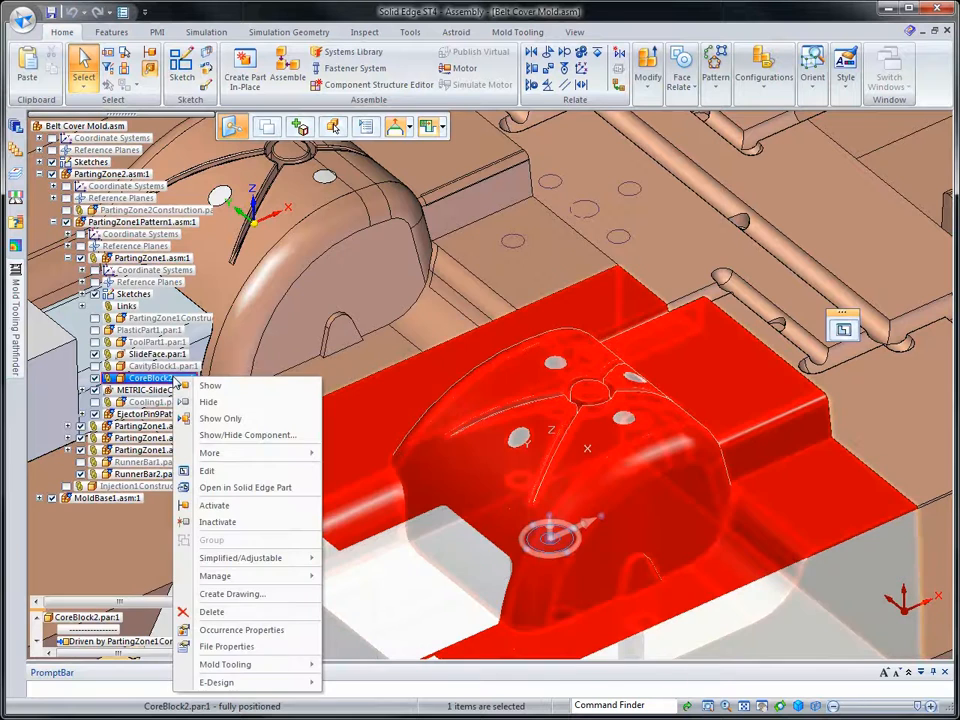
key("Escape")
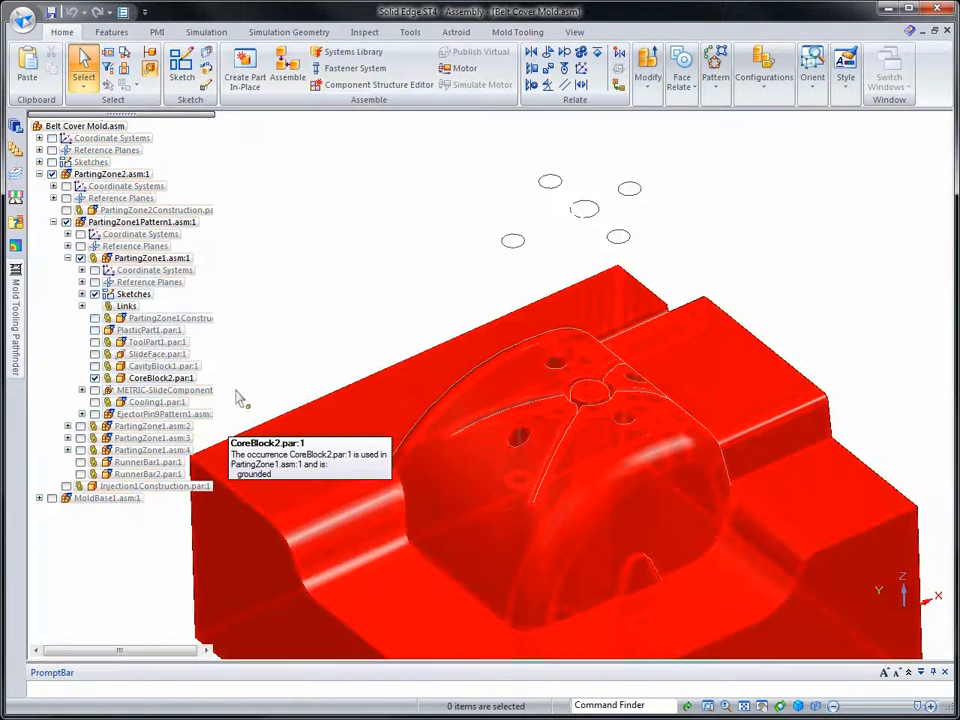
left_click(95, 295)
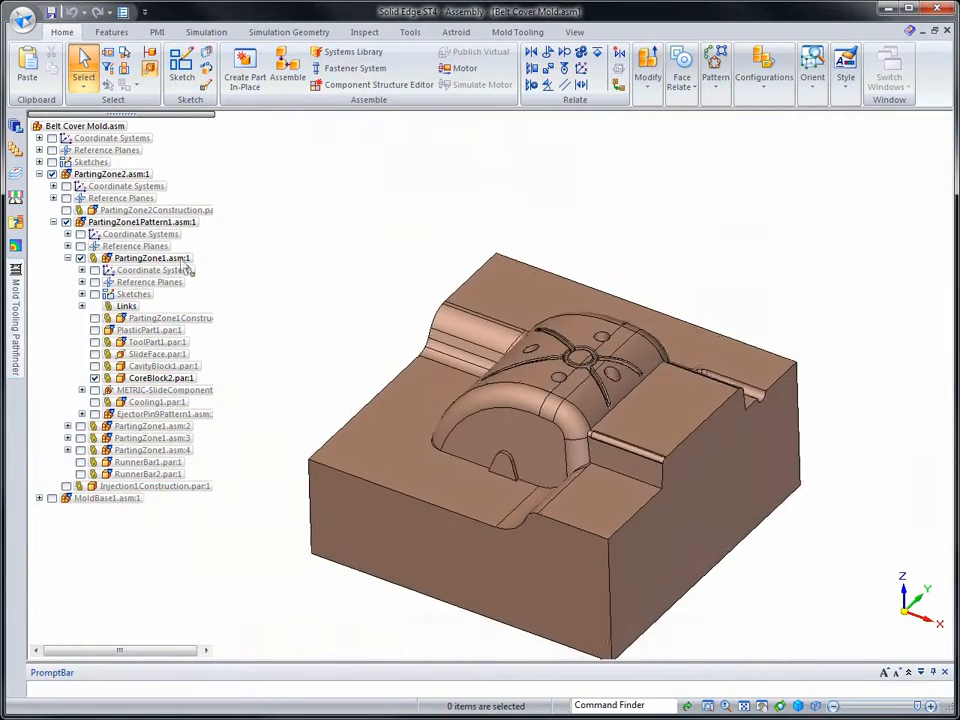
Step: Insert the part Insert - CorePin-B.par from the Inserts library folder into the assembly
left_click(15, 127)
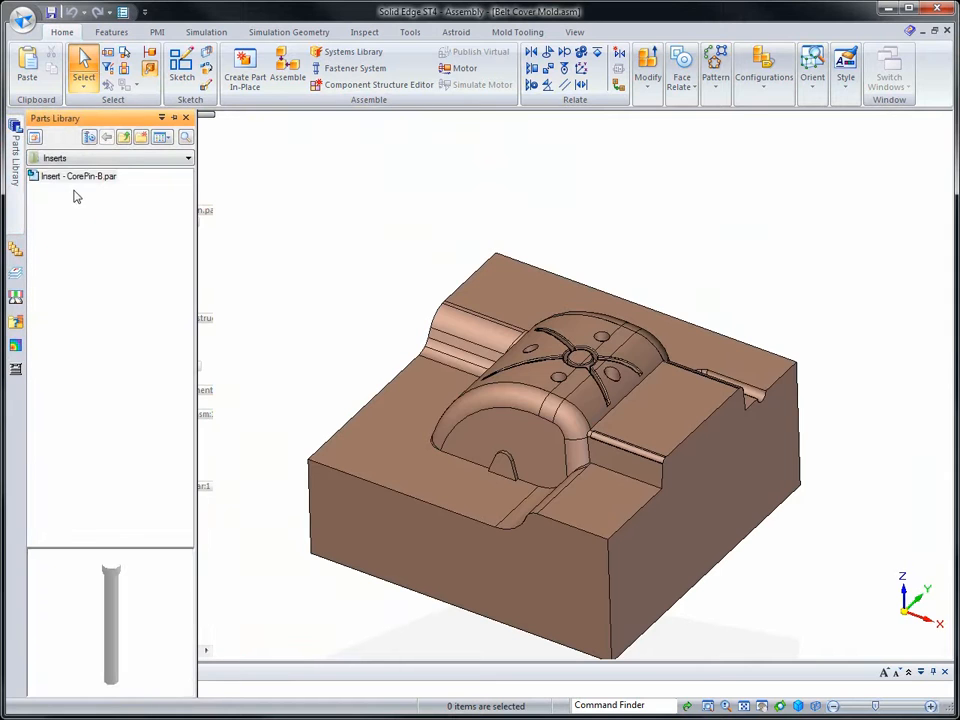
left_click(70, 178)
left_click_drag(70, 180, 628, 212)
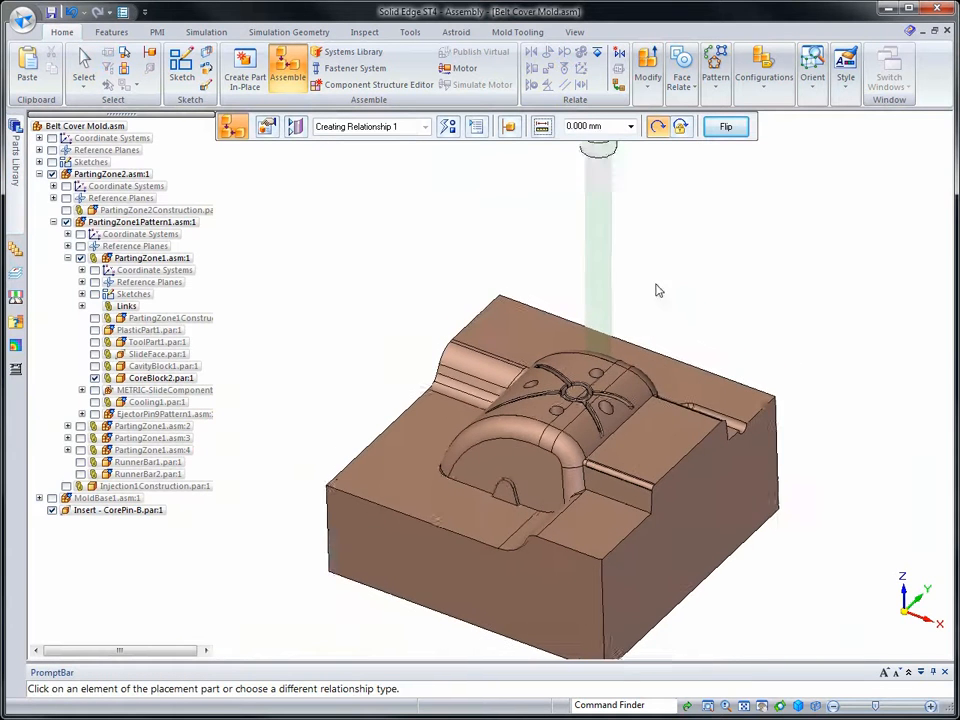
Step: Align the core pin's axis with the central round boss of the core block, flip it, and mate its head's end face to the block's underside
left_click(592, 274)
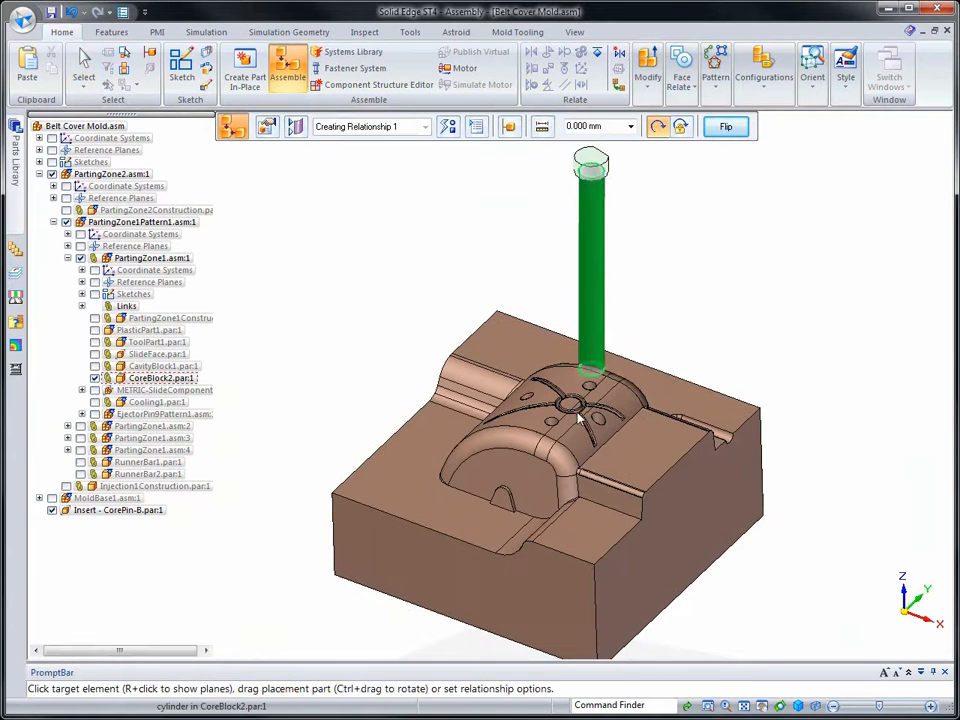
left_click(570, 404)
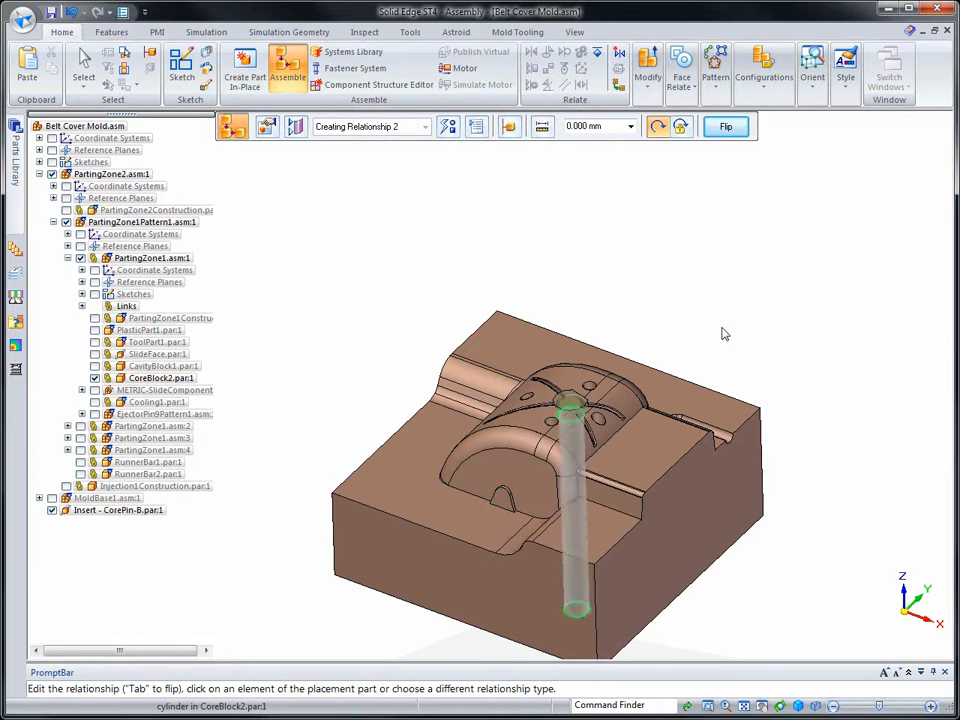
left_click(727, 127)
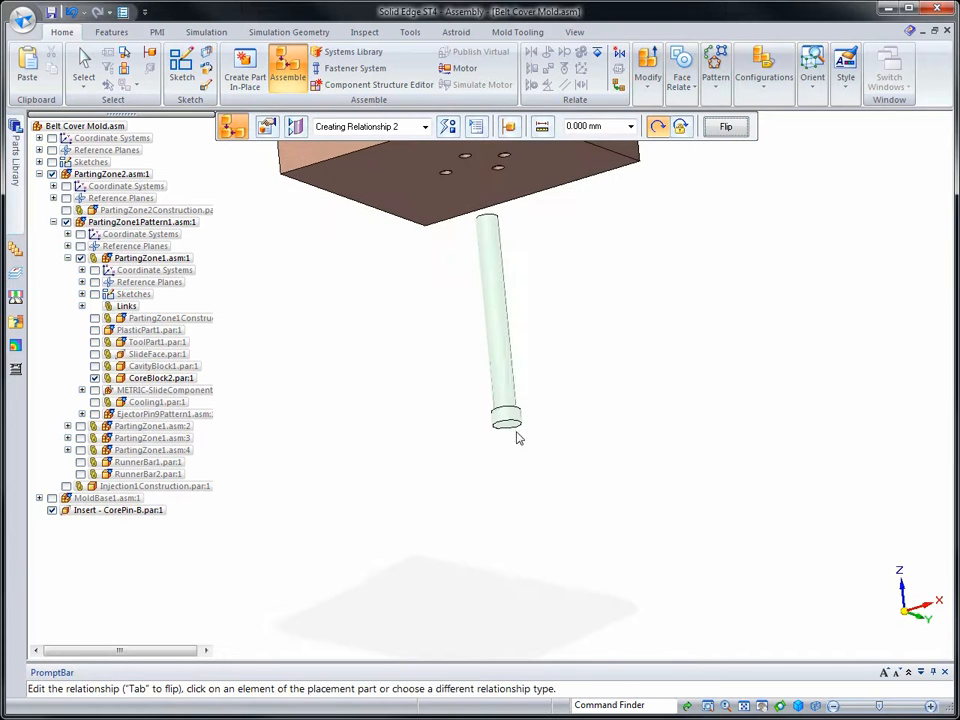
left_click(504, 421)
left_click(557, 184)
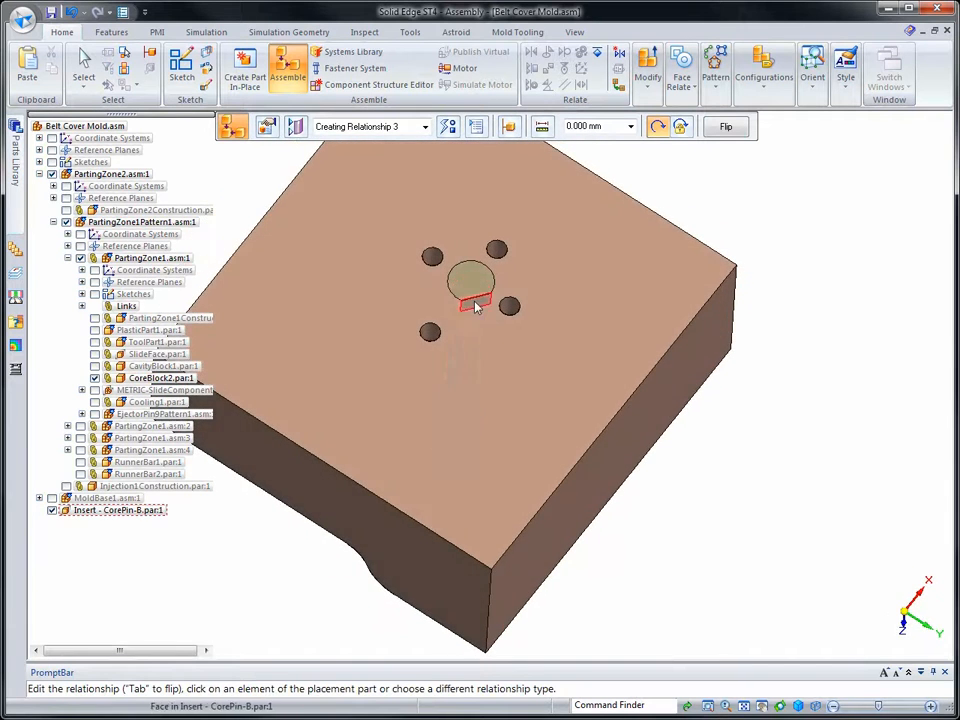
Step: Align the flat Cutout 1 face on the core pin's head with the core block's long side face, using a floating offset
right_click(476, 306)
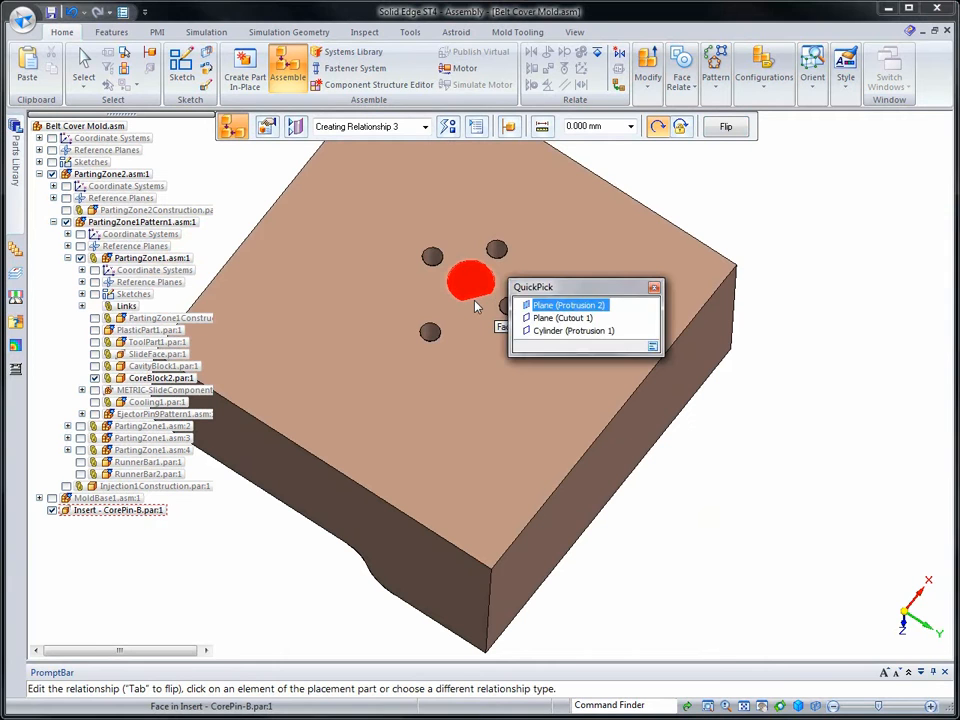
left_click(540, 317)
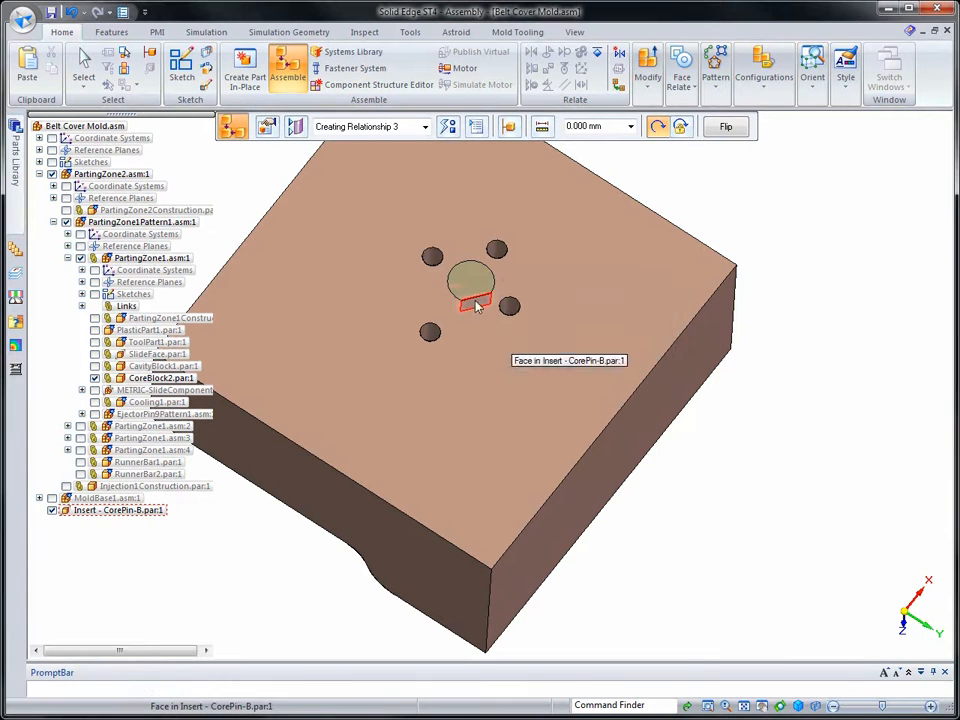
left_click(541, 126)
left_click(560, 161)
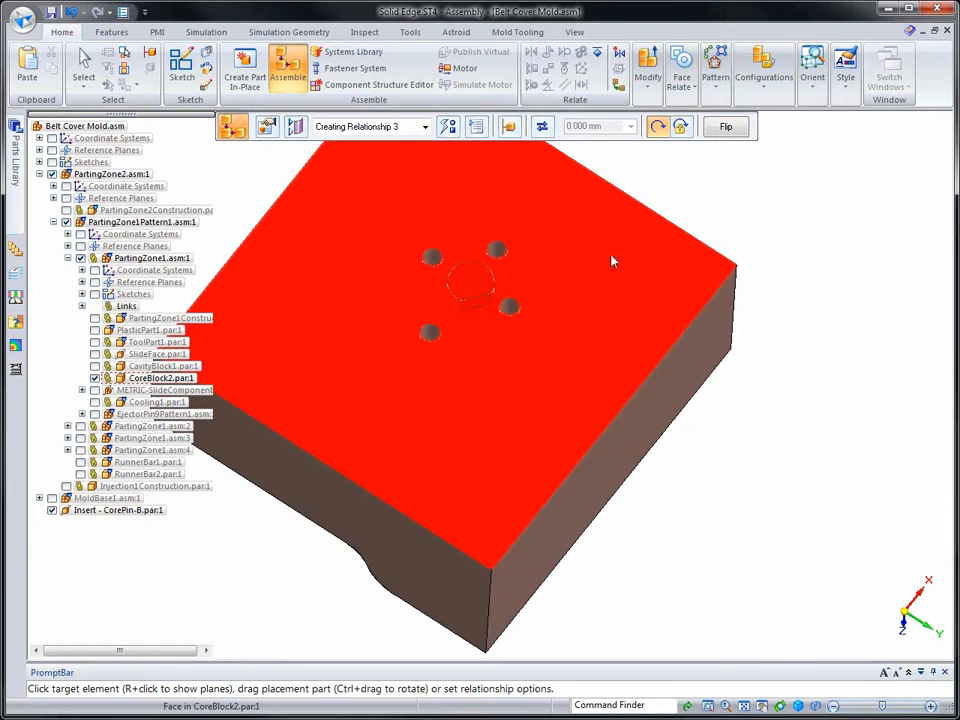
left_click(643, 421)
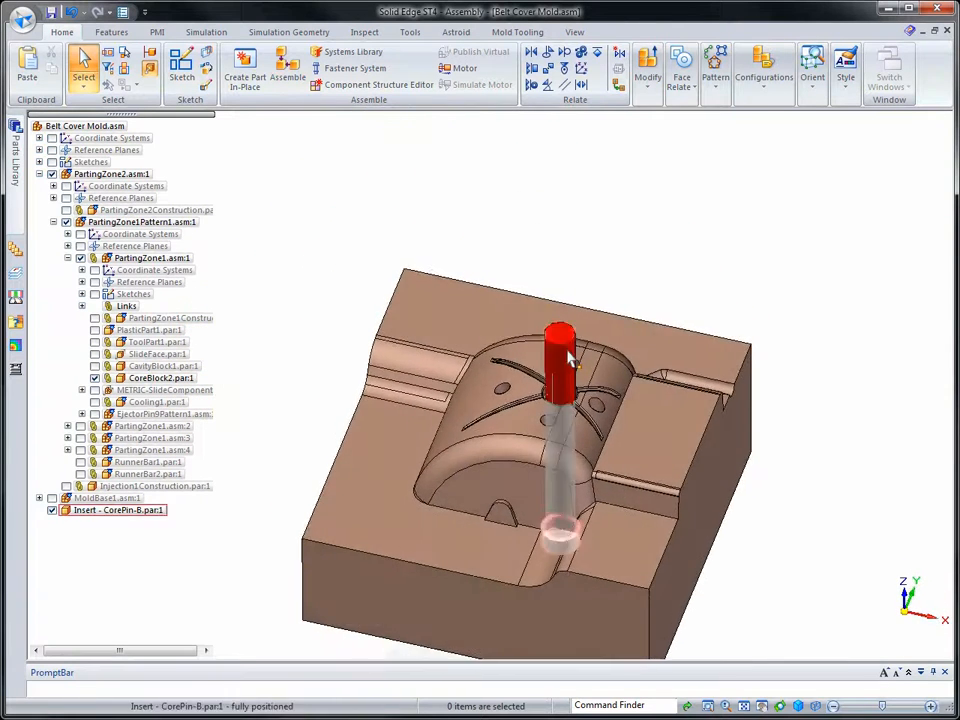
Step: Open the core pin for in-place editing, examine its Extrude 1 and Extrude 2 pocket surfaces, hide them, and return to the assembly
left_click(570, 361)
double_click(757, 291)
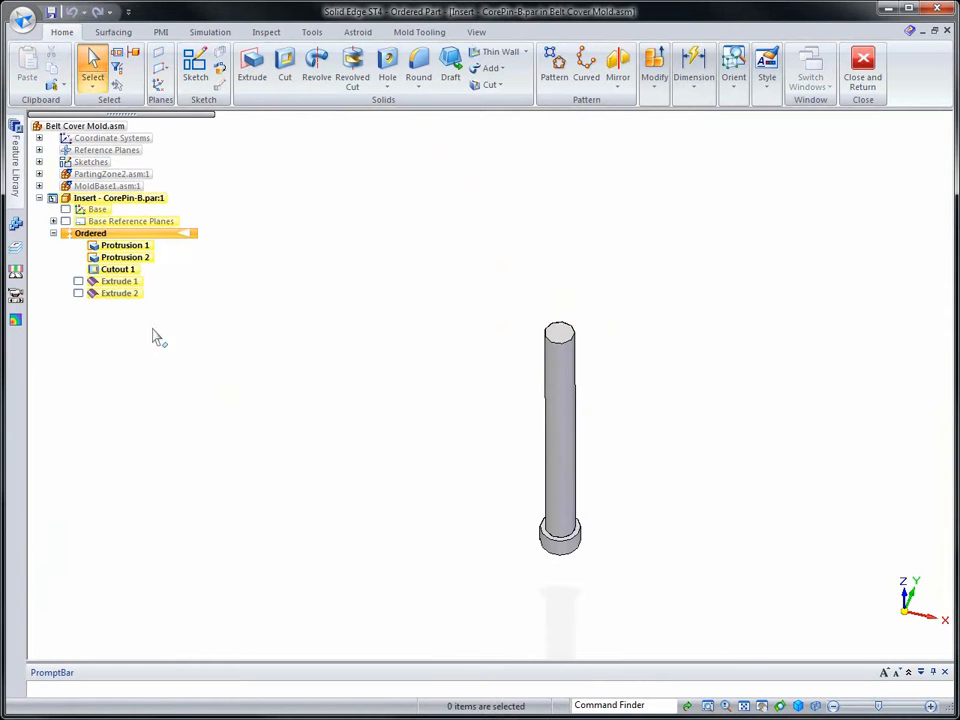
left_click(78, 293)
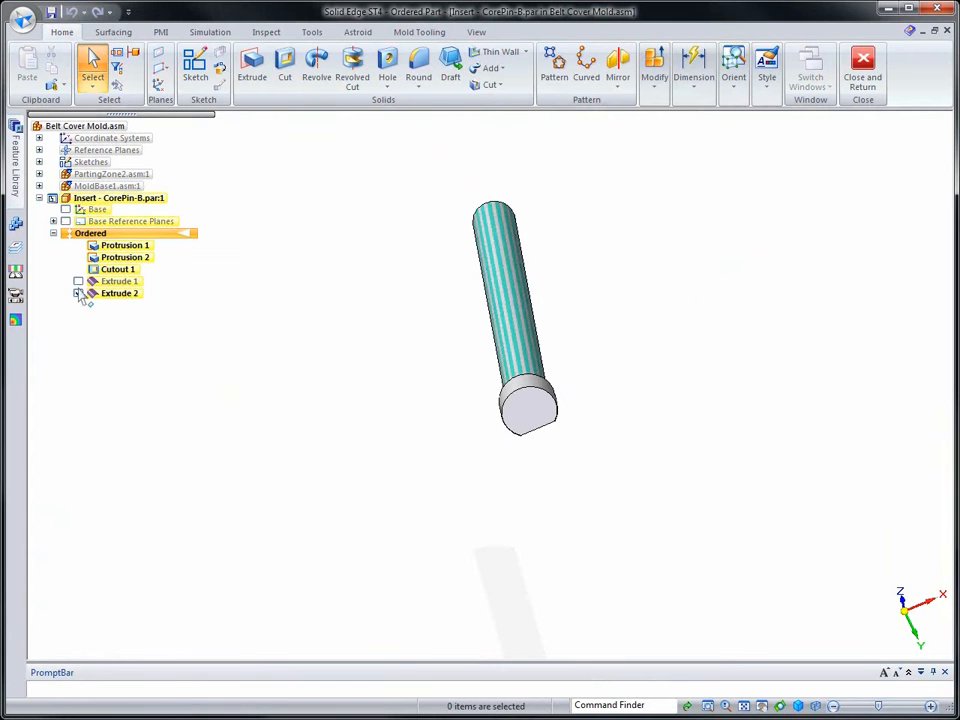
left_click(78, 281)
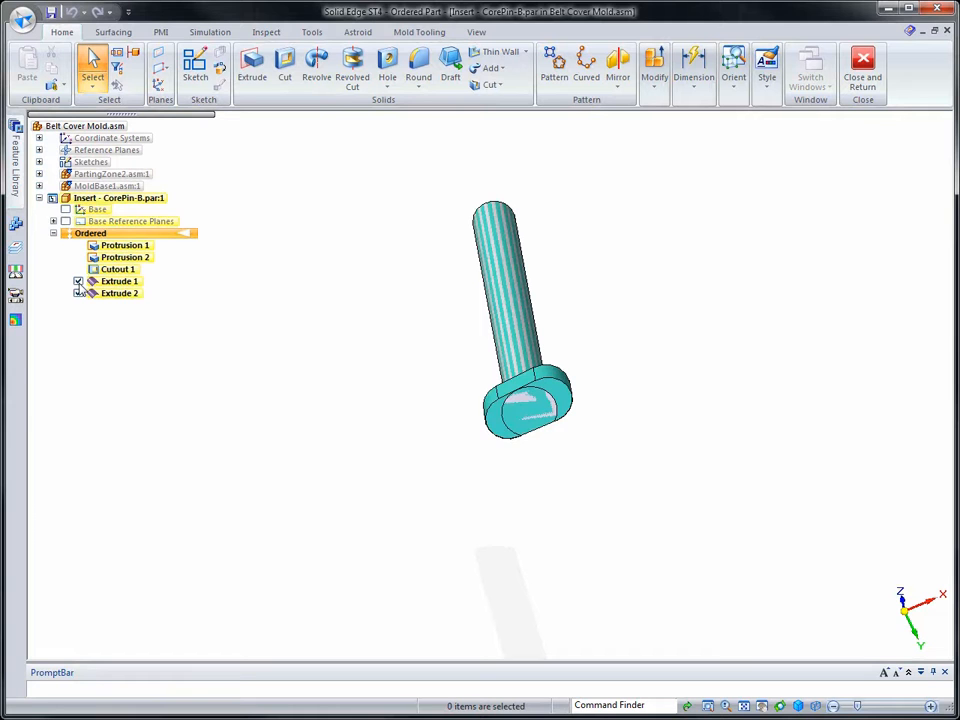
left_click(78, 281)
left_click(78, 293)
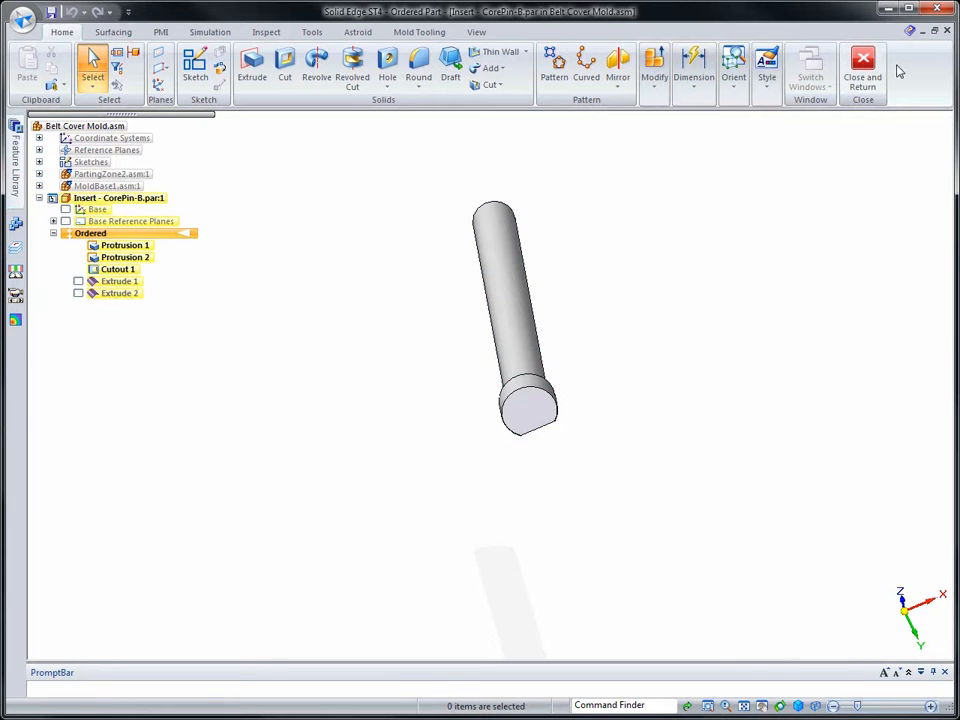
left_click(866, 72)
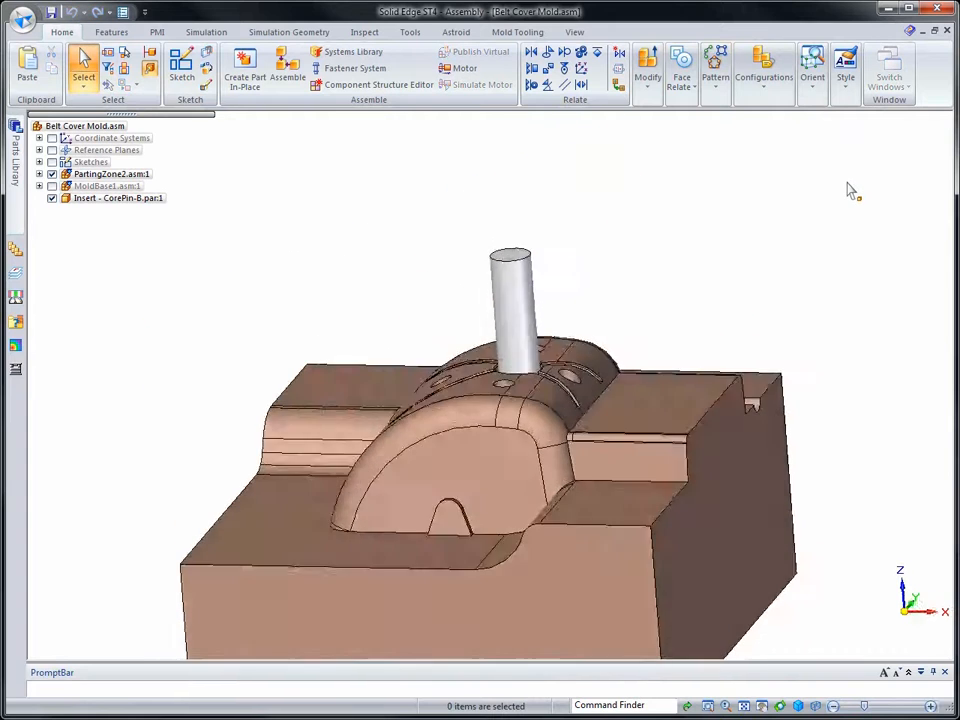
Step: Transfer Insert - CorePin-B.par to the PartingZone1.asm:1 subassembly level, accepting the change for all of its occurrences
left_click(100, 199)
left_click(650, 80)
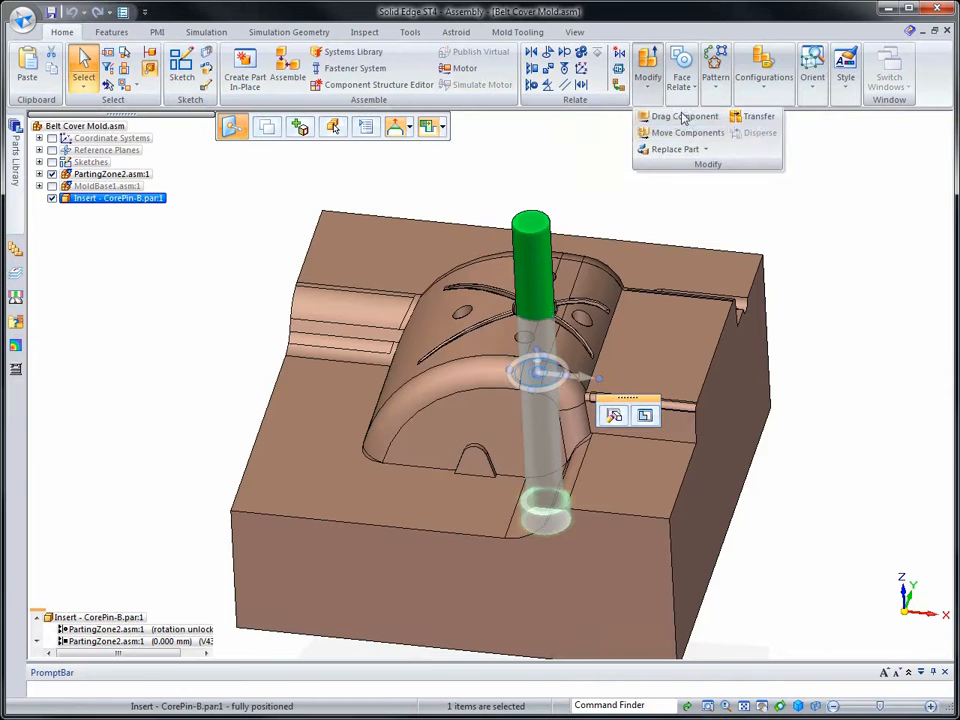
left_click(750, 116)
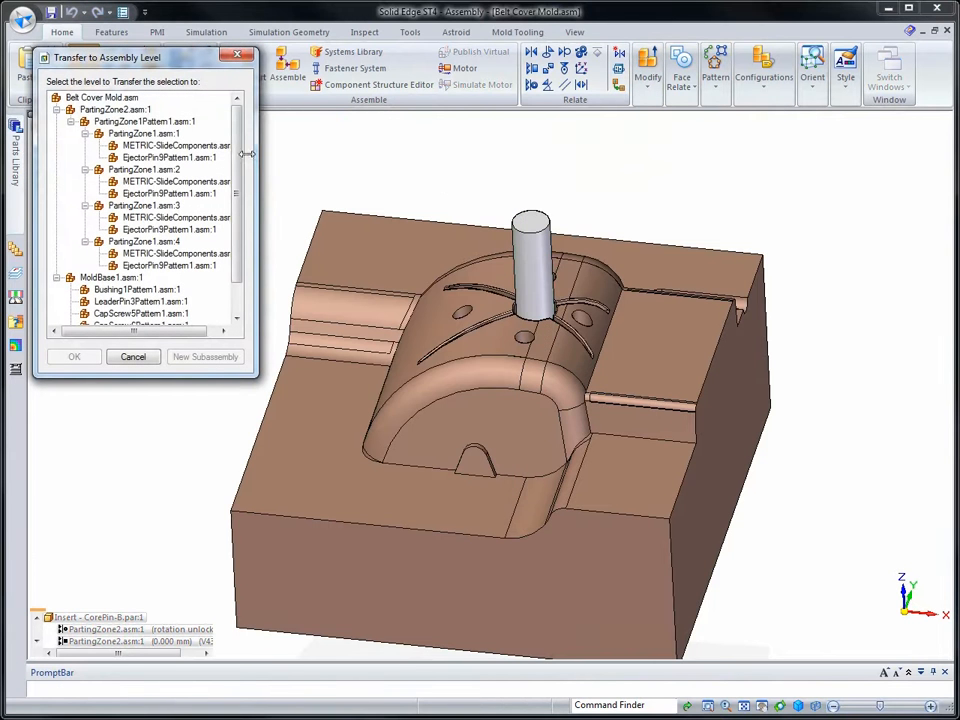
left_click(150, 134)
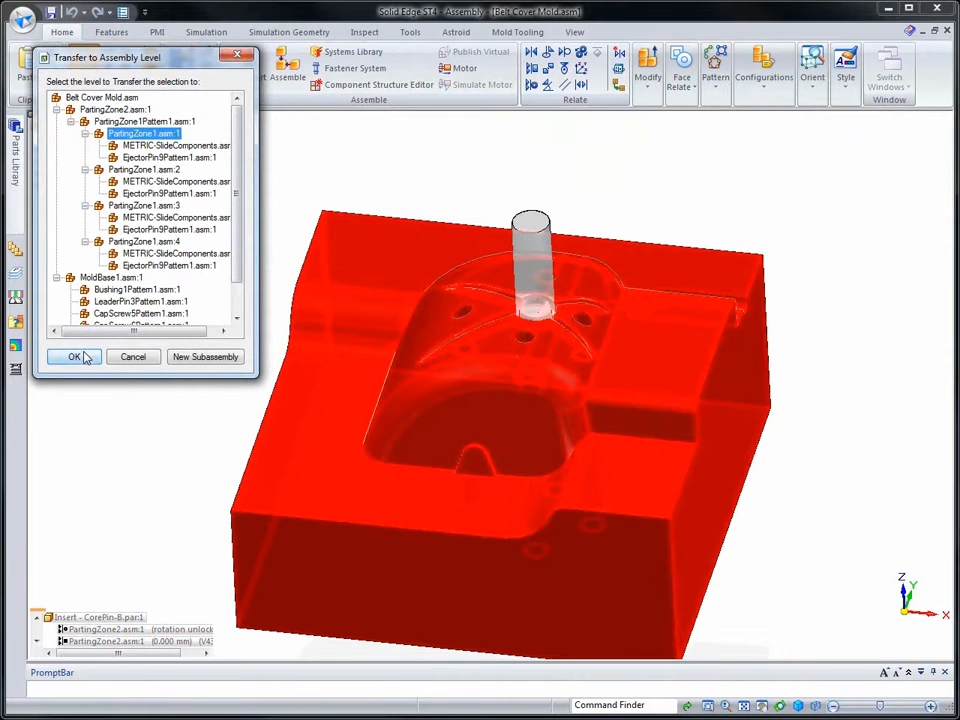
left_click(76, 356)
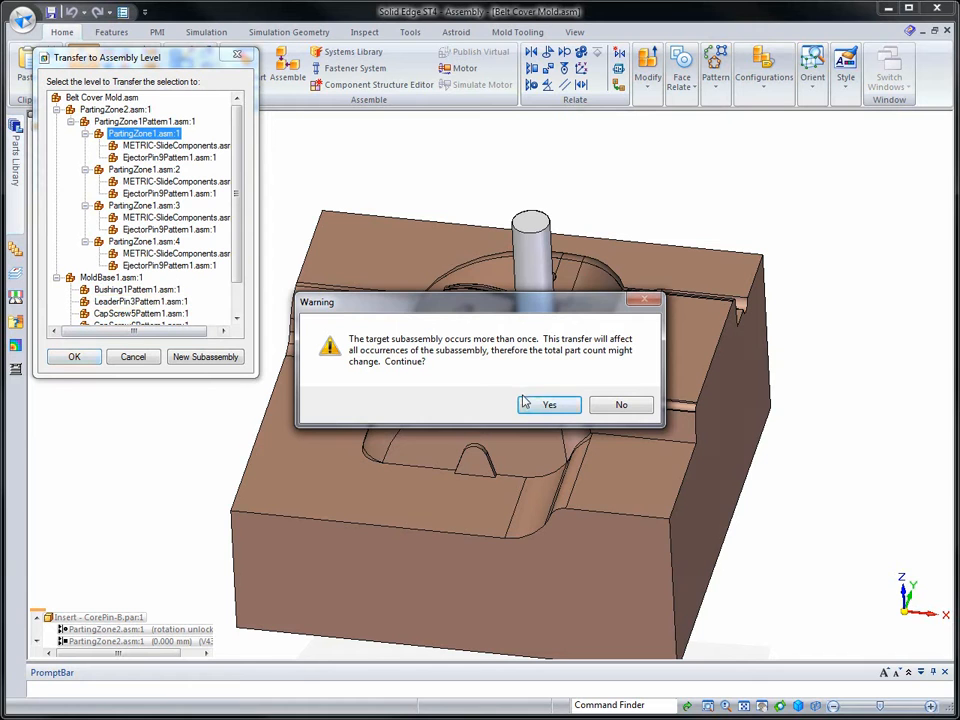
left_click(548, 406)
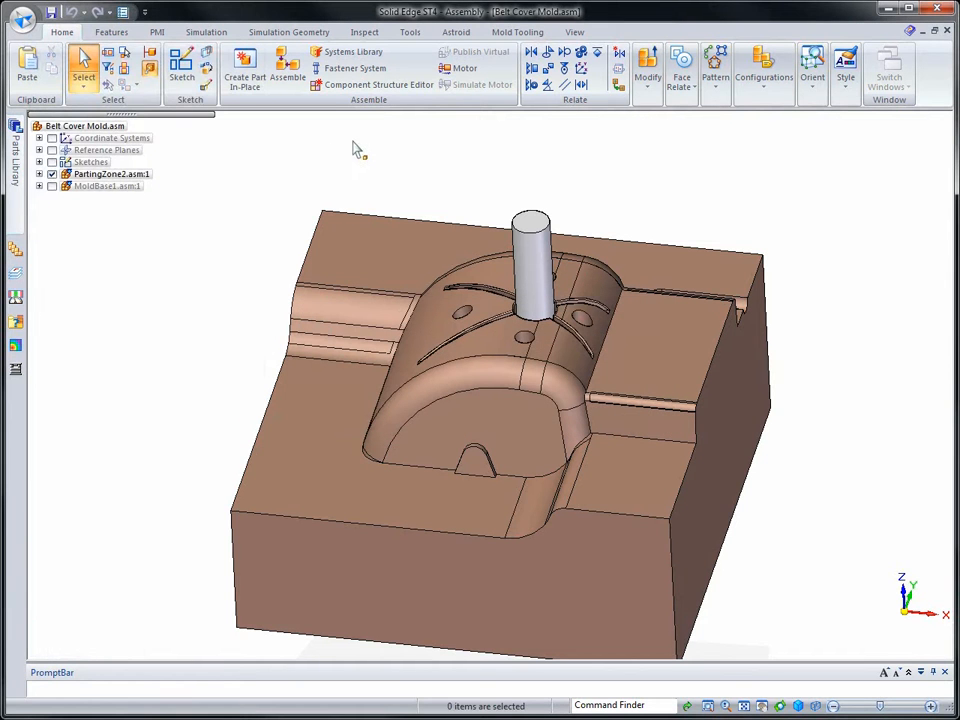
Step: Trim the core pin insert flush with the core's molding surface, with the mold side set to Ejection
left_click(512, 31)
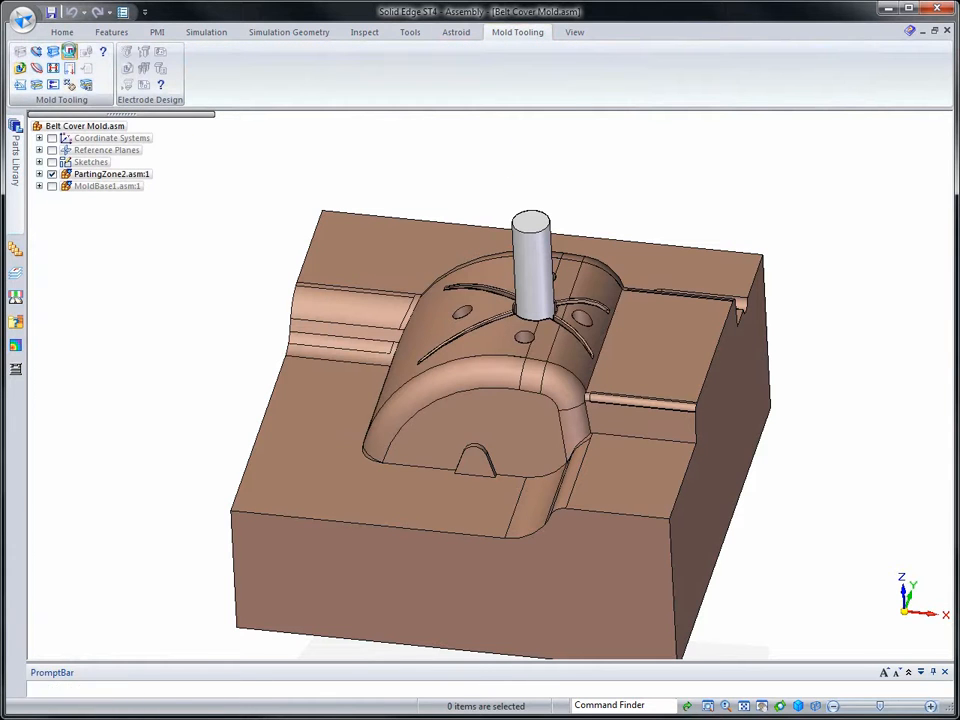
left_click(70, 52)
left_click(520, 223)
left_click(537, 127)
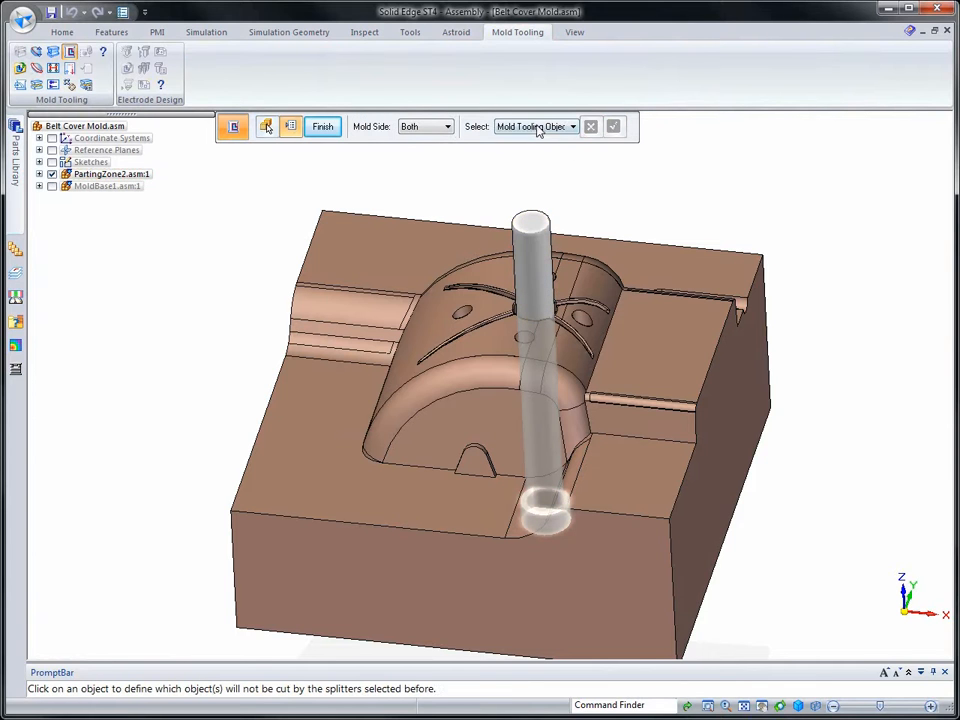
left_click(447, 128)
left_click(425, 150)
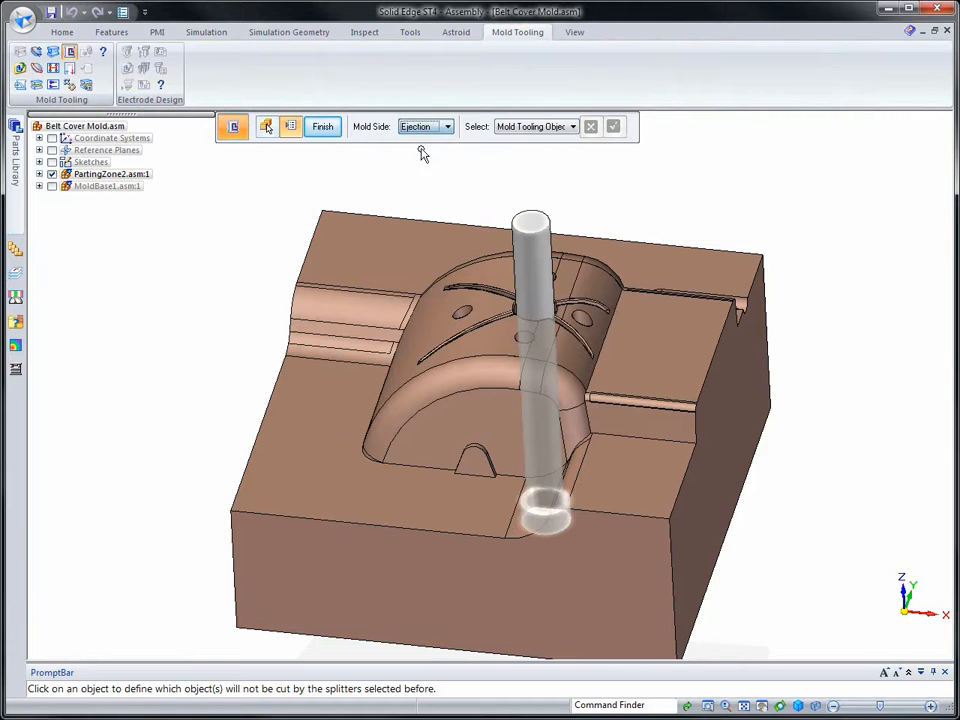
left_click(324, 128)
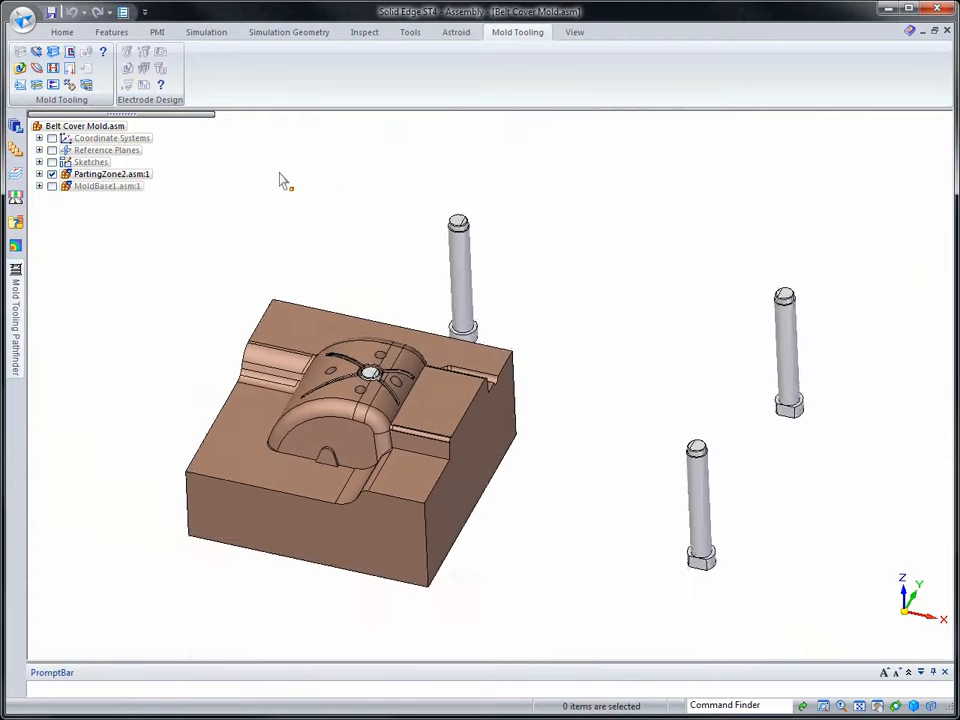
Step: Take a snapshot of the current show/hide settings and apply the 01-EJ Side configuration together with Assy Snapshot
left_click(62, 31)
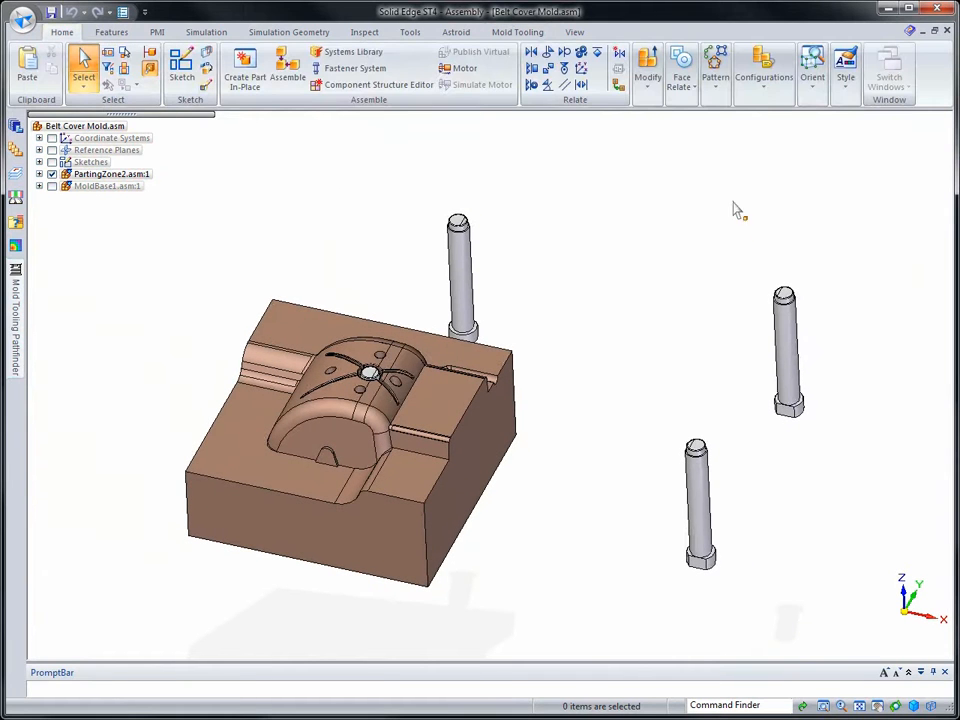
left_click(763, 94)
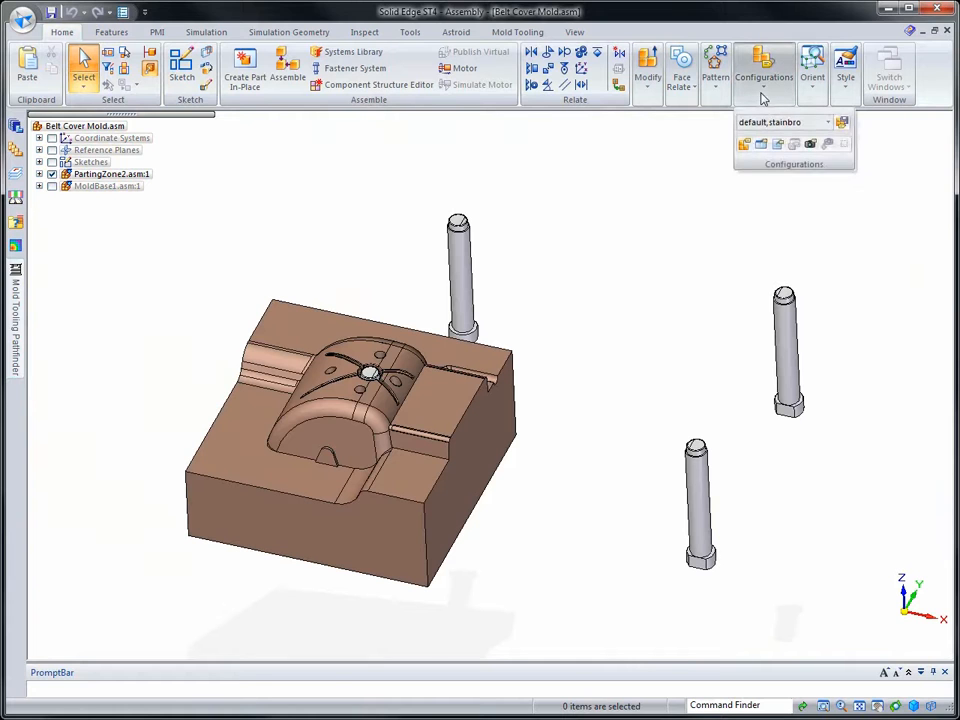
left_click(811, 146)
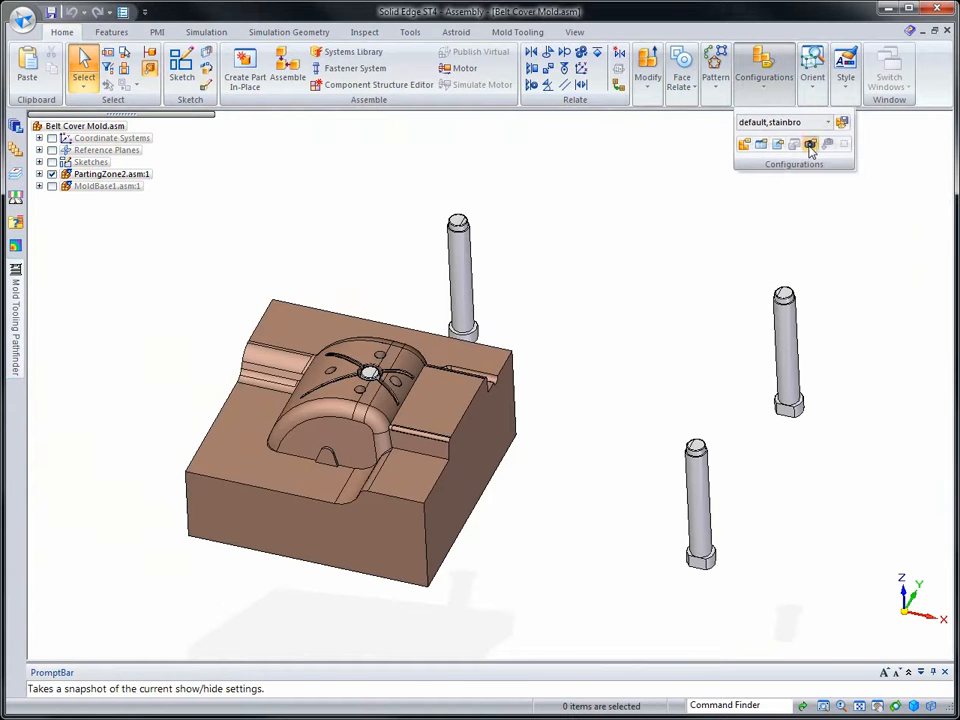
left_click(763, 82)
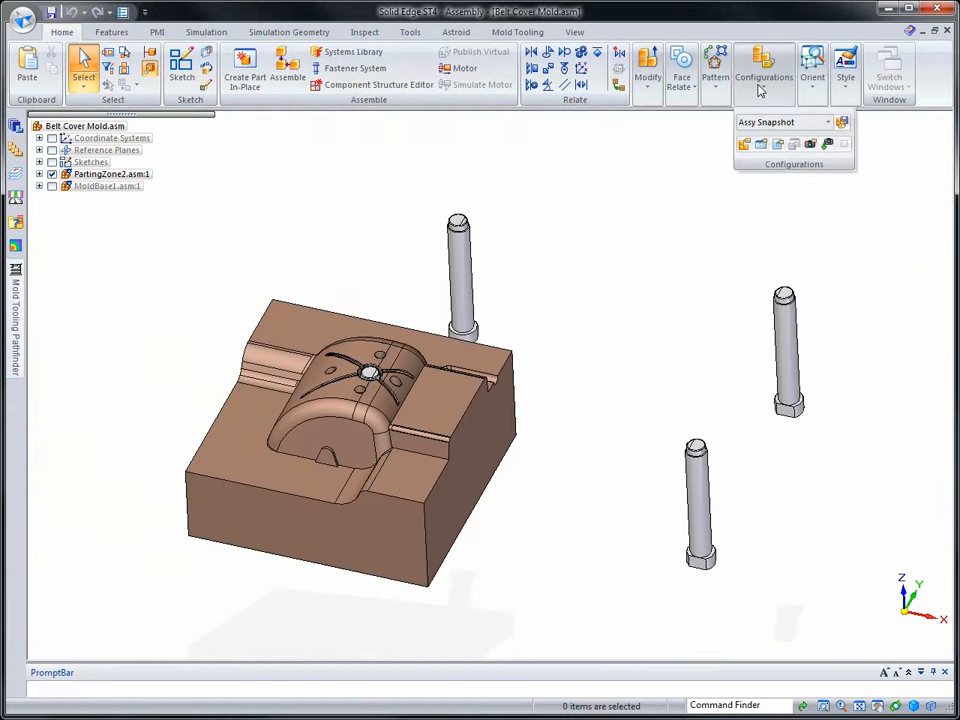
left_click(829, 123)
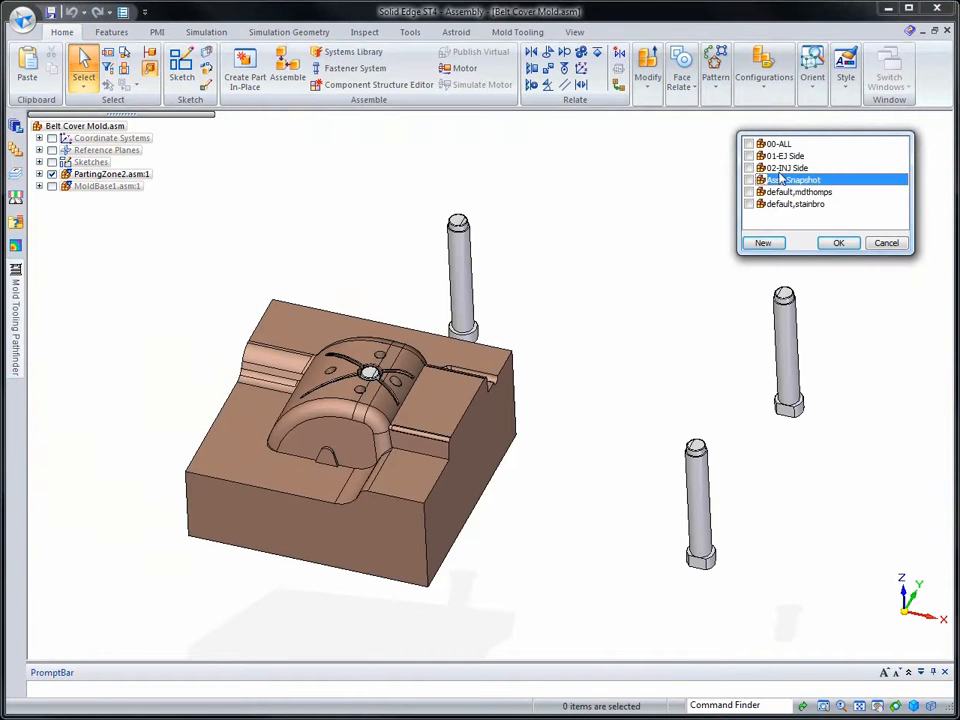
left_click(749, 157)
left_click(749, 180)
left_click(839, 243)
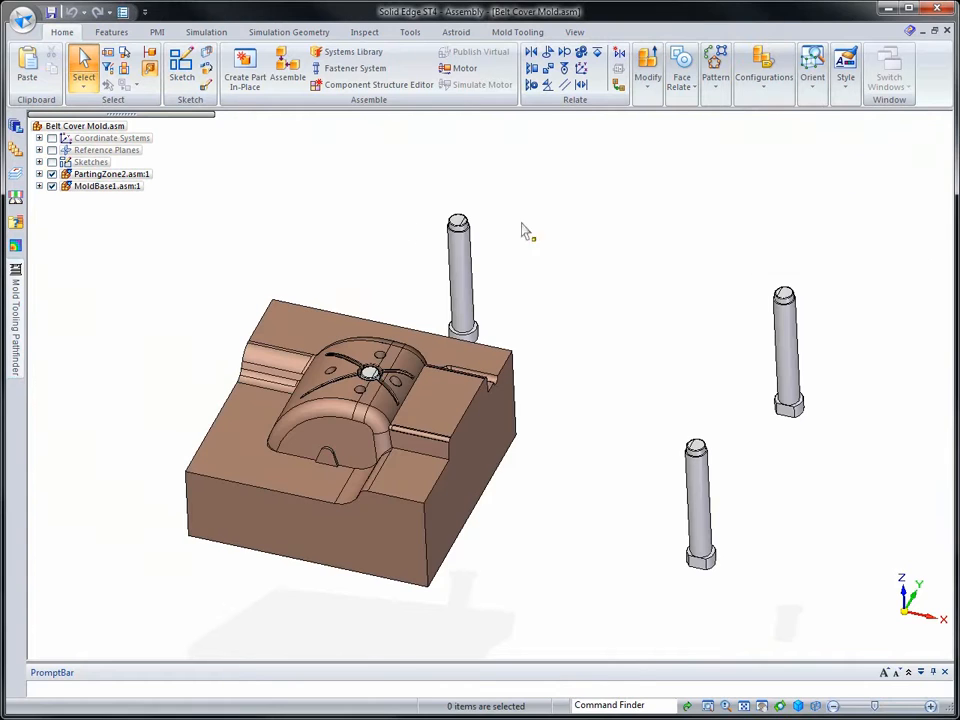
Step: Hide all coordinate systems in the mold assembly
right_click(675, 180)
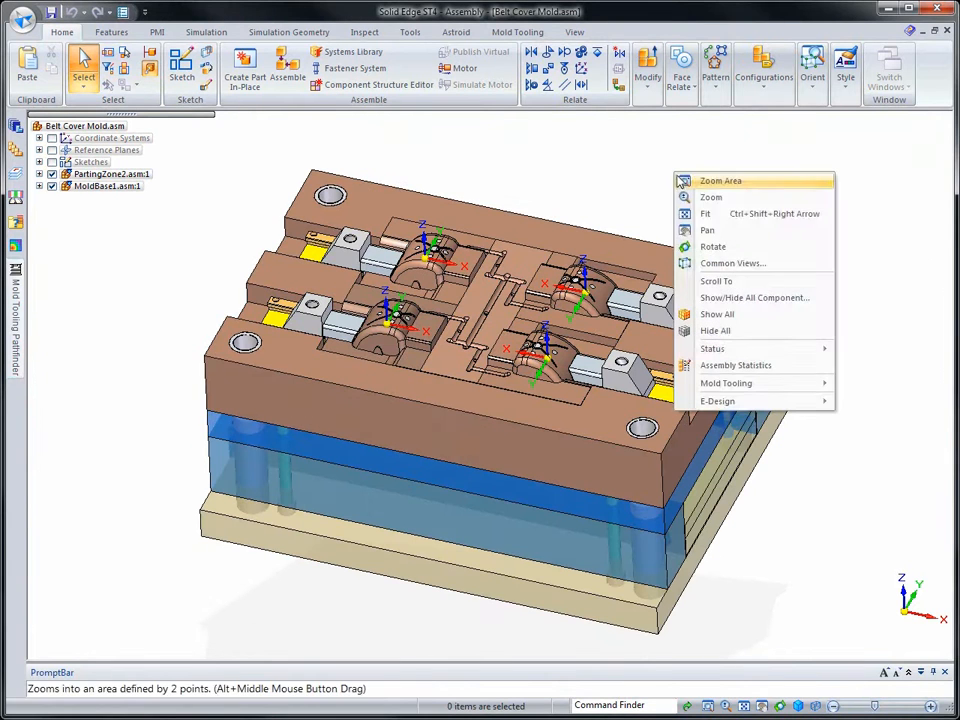
left_click(735, 298)
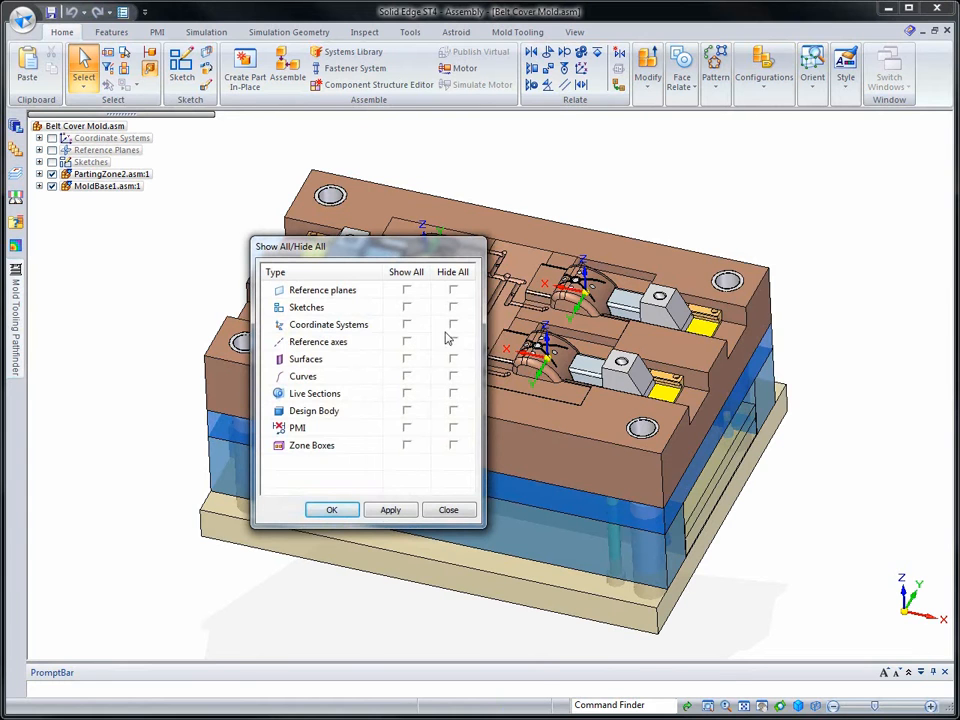
left_click(343, 512)
Step: Update the 01-EJ Side display configuration with the current component visibility
left_click(750, 84)
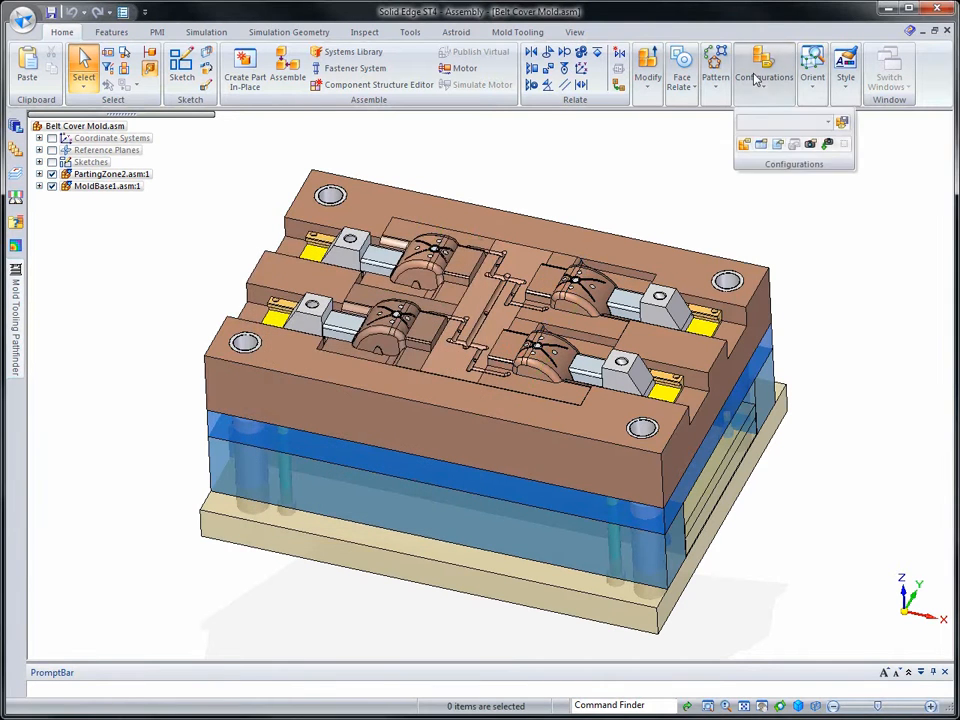
left_click(745, 146)
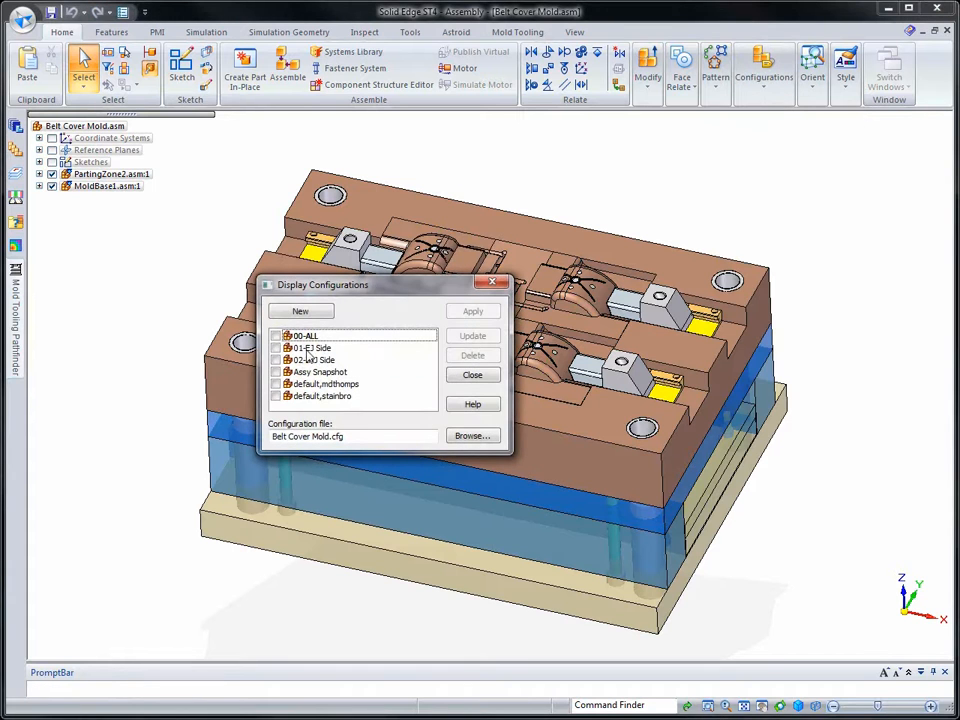
left_click(308, 348)
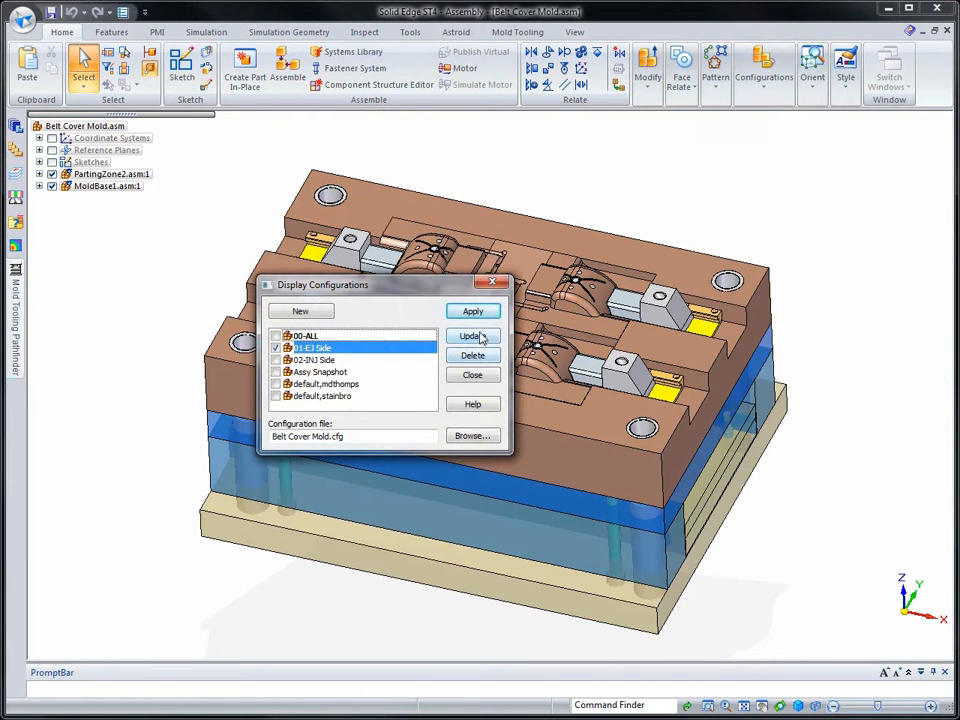
left_click(473, 336)
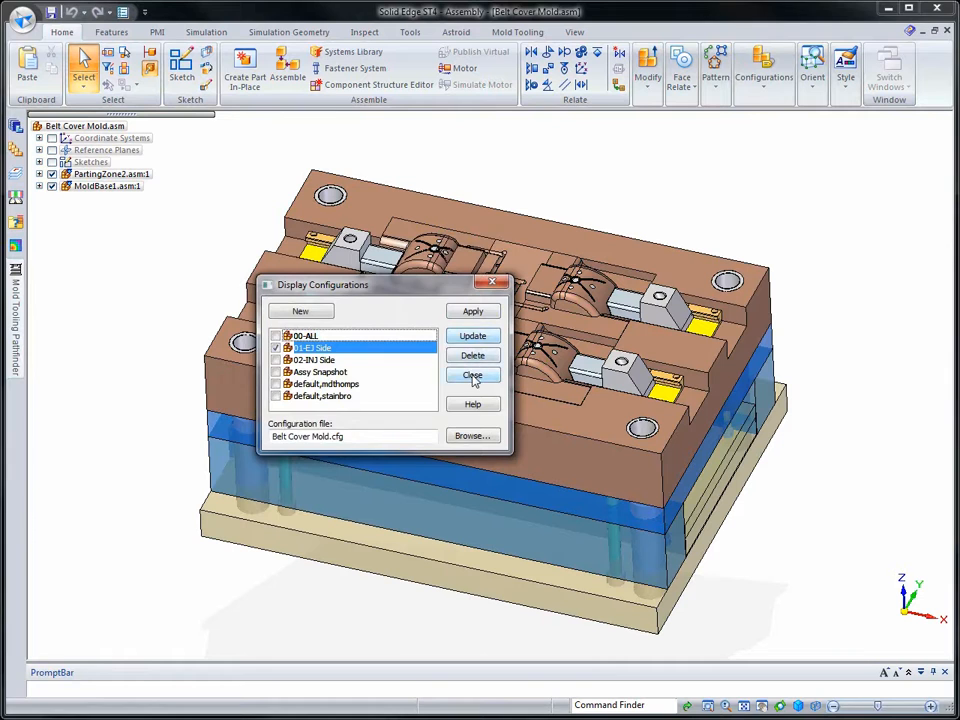
left_click(473, 376)
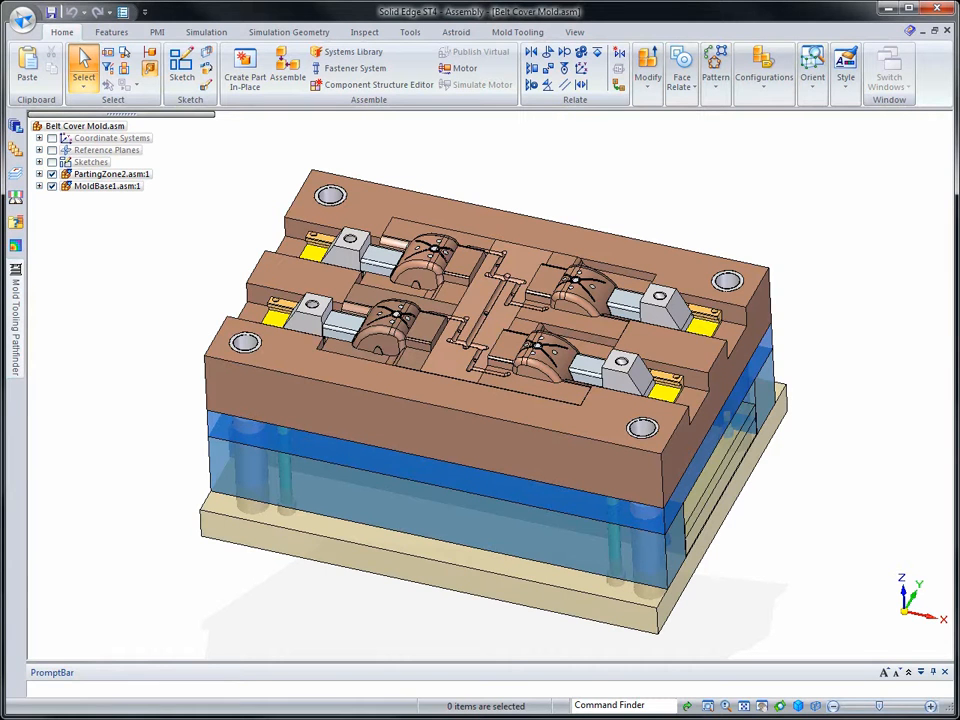
Step: Apply the 02-INJ Side display configuration to show the injection half of the mold
left_click(771, 88)
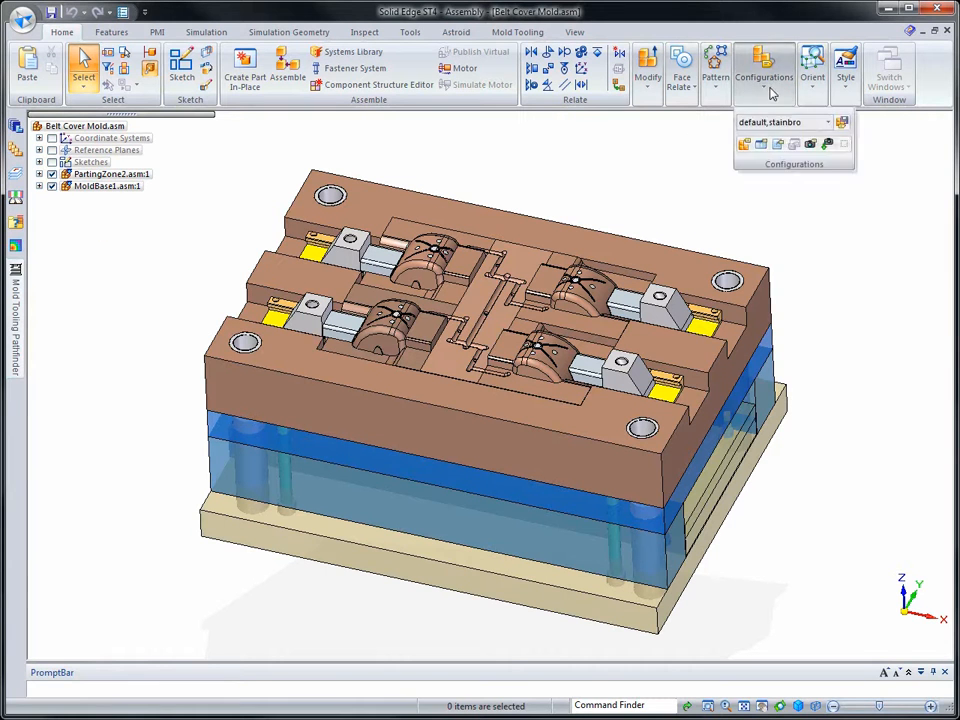
left_click(827, 123)
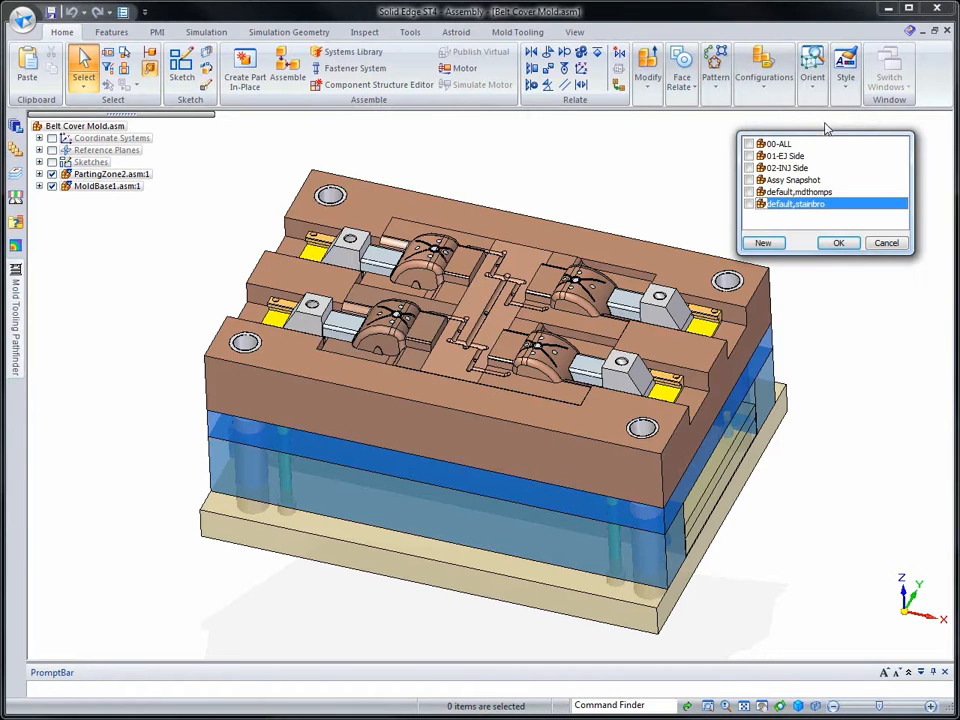
left_click(790, 168)
left_click(837, 243)
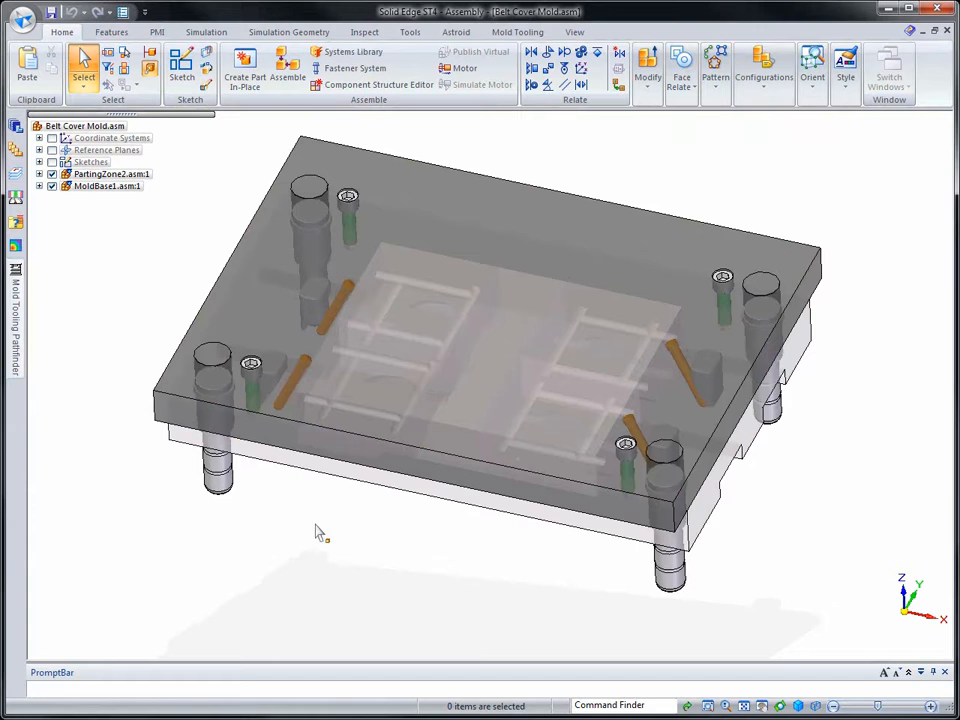
Step: Measure the combined thickness of the injection clamp plate and the cavity plate beneath it
middle_click_drag(329, 508, 268, 101)
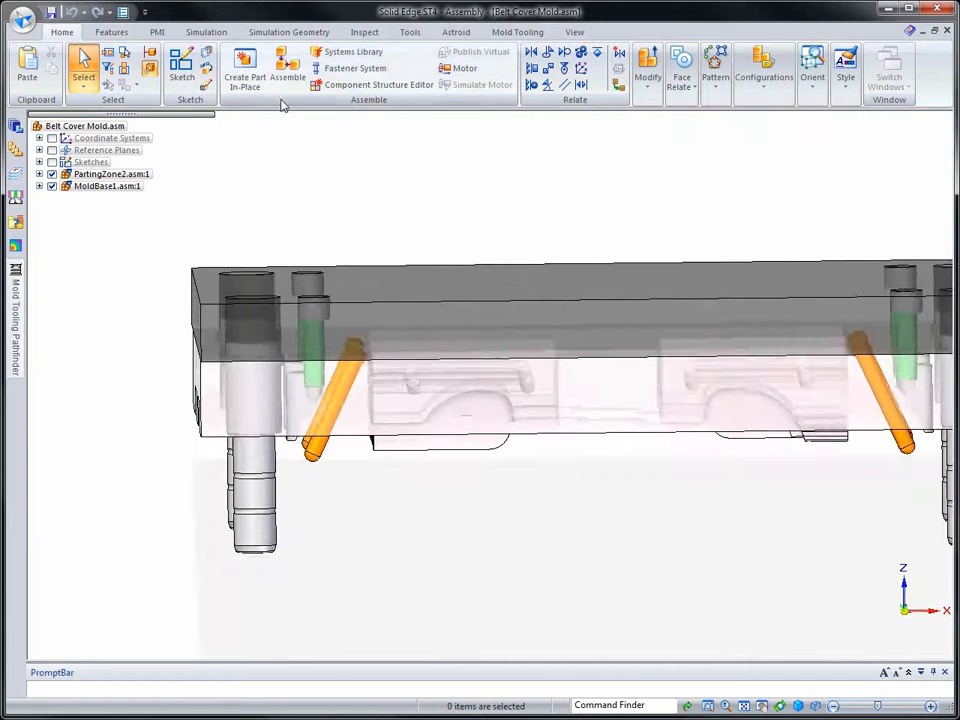
left_click(366, 33)
left_click(32, 76)
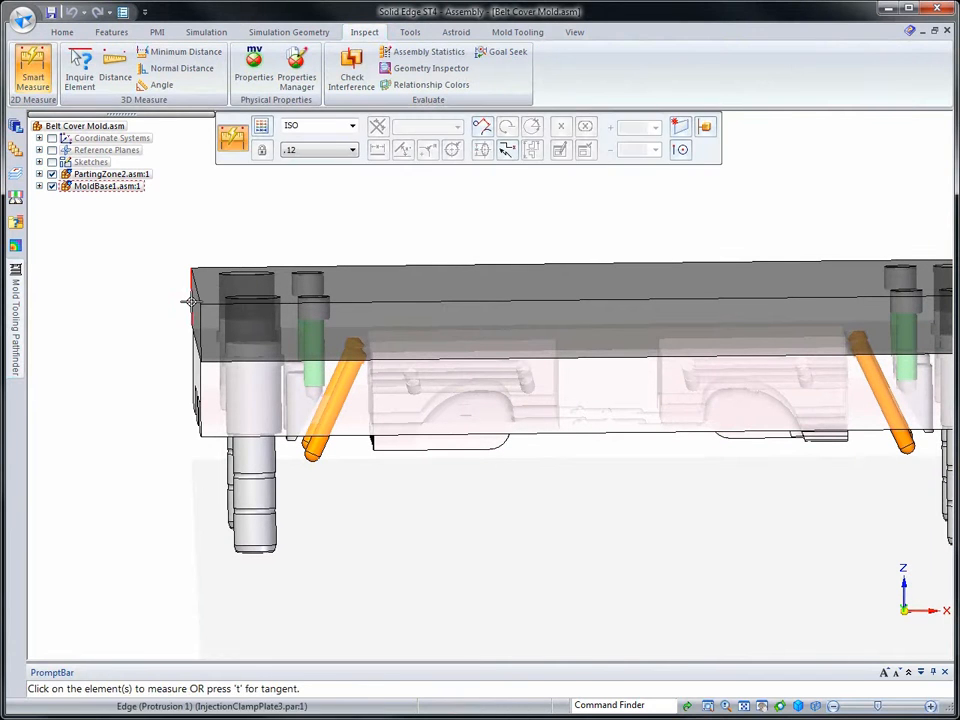
left_click(212, 441)
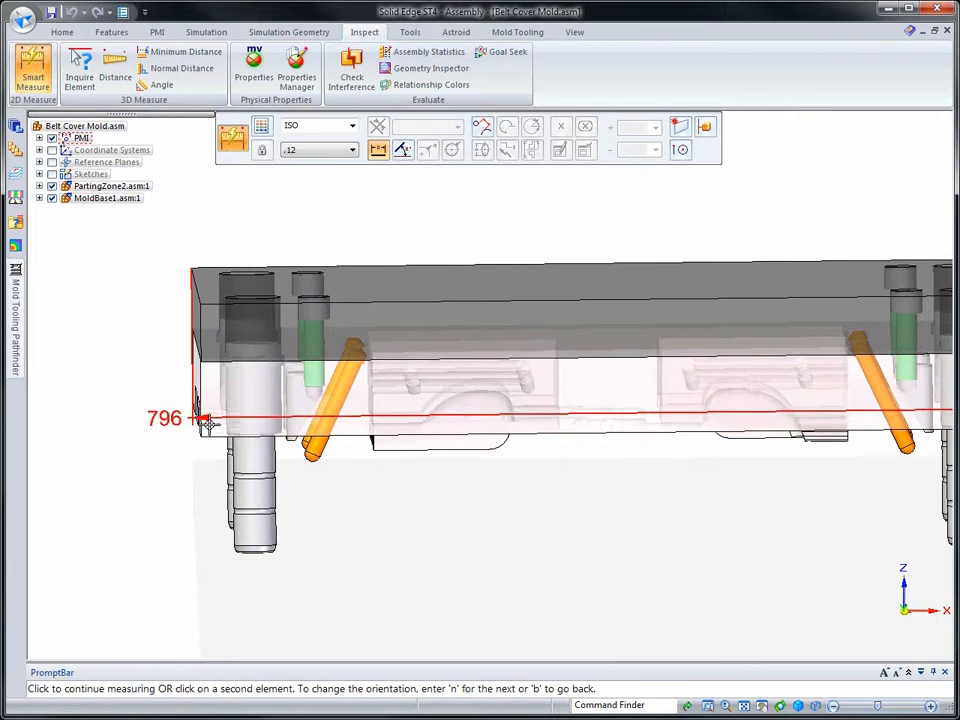
left_click(205, 432)
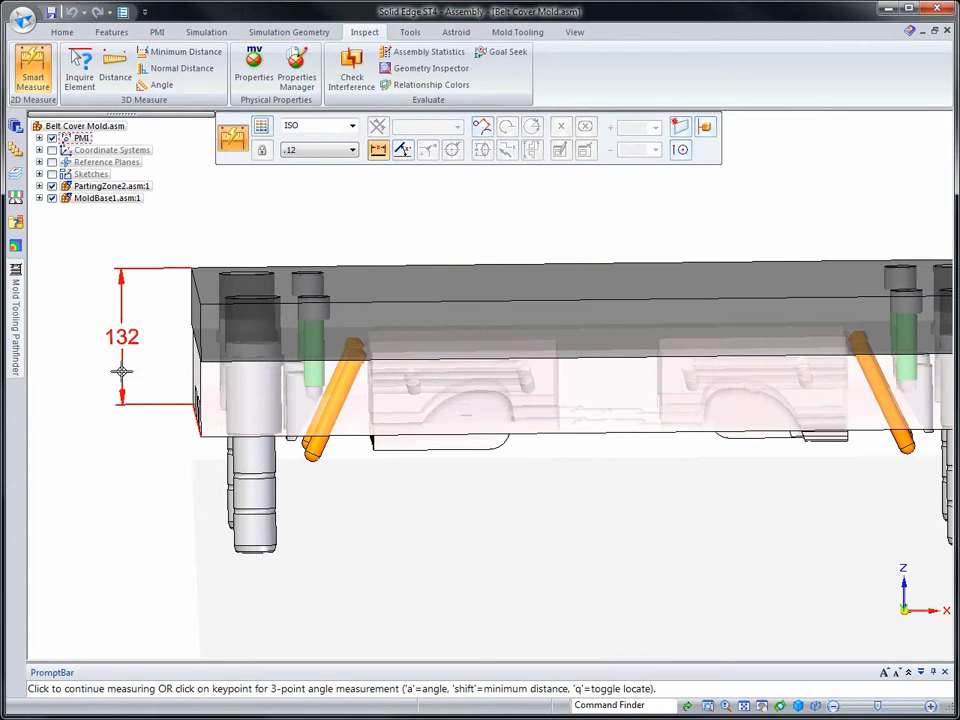
right_click(121, 372)
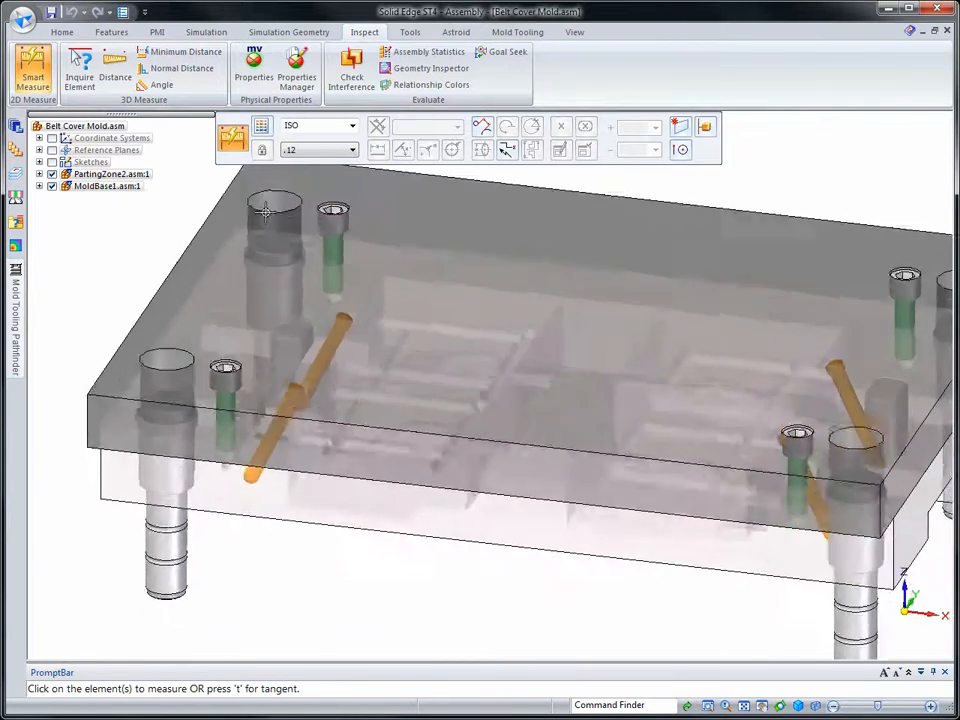
Step: Start adding a standard component and choose the Hasco K100 locating ring from the Injection family
left_click(518, 32)
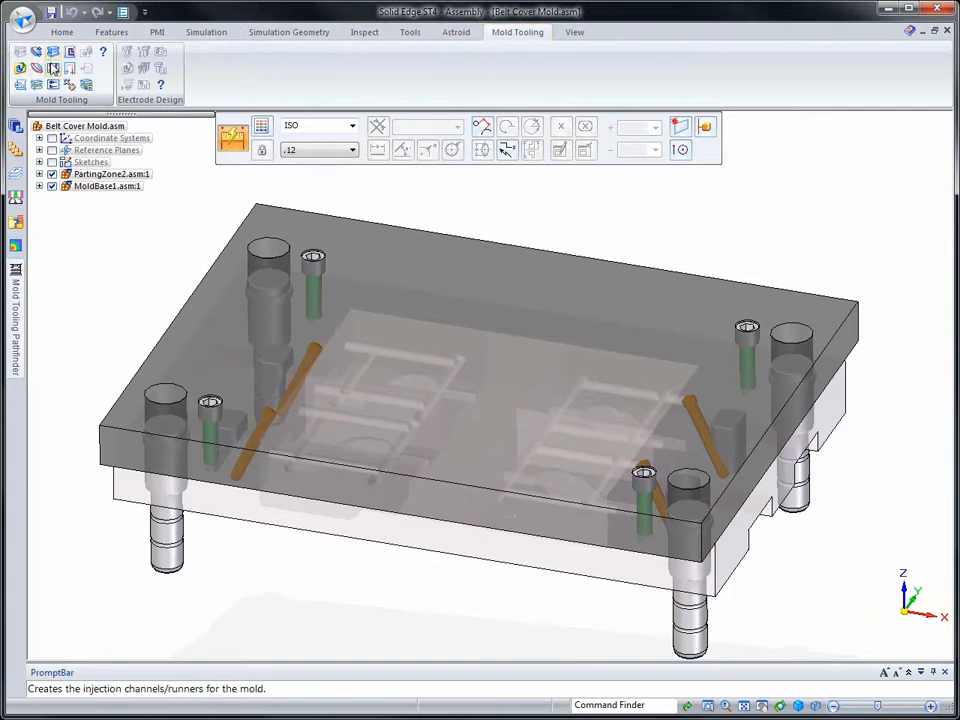
left_click(53, 85)
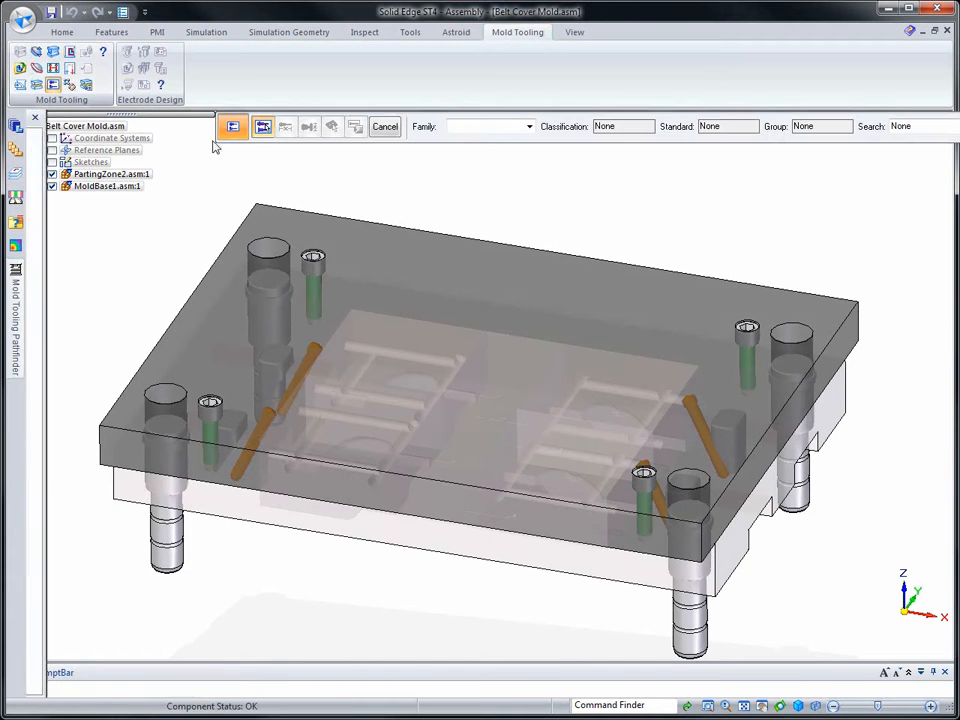
left_click(529, 127)
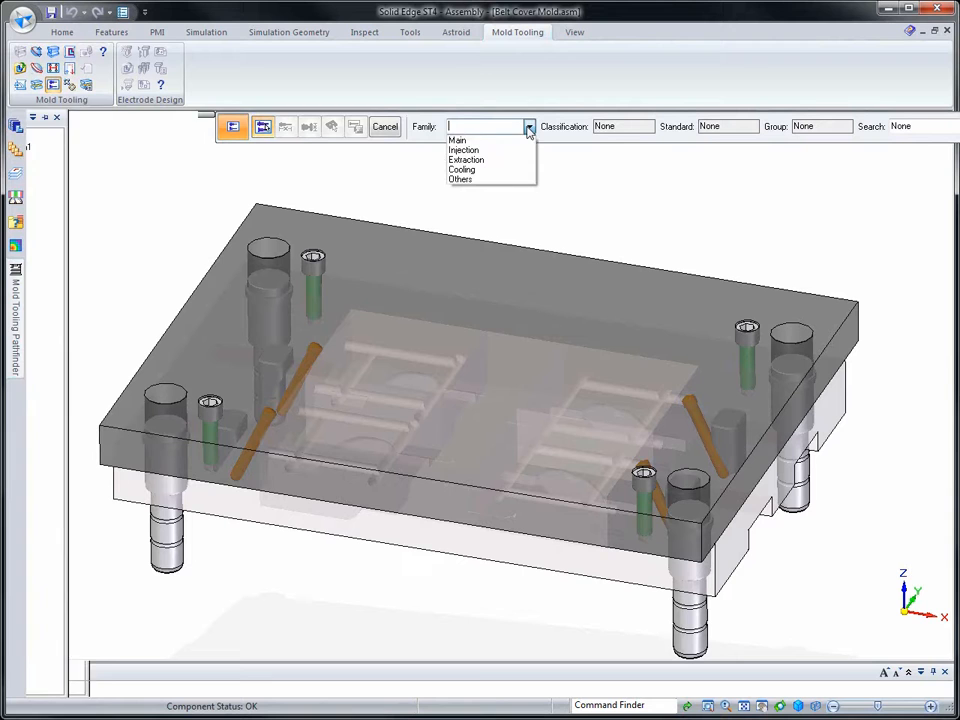
left_click(463, 150)
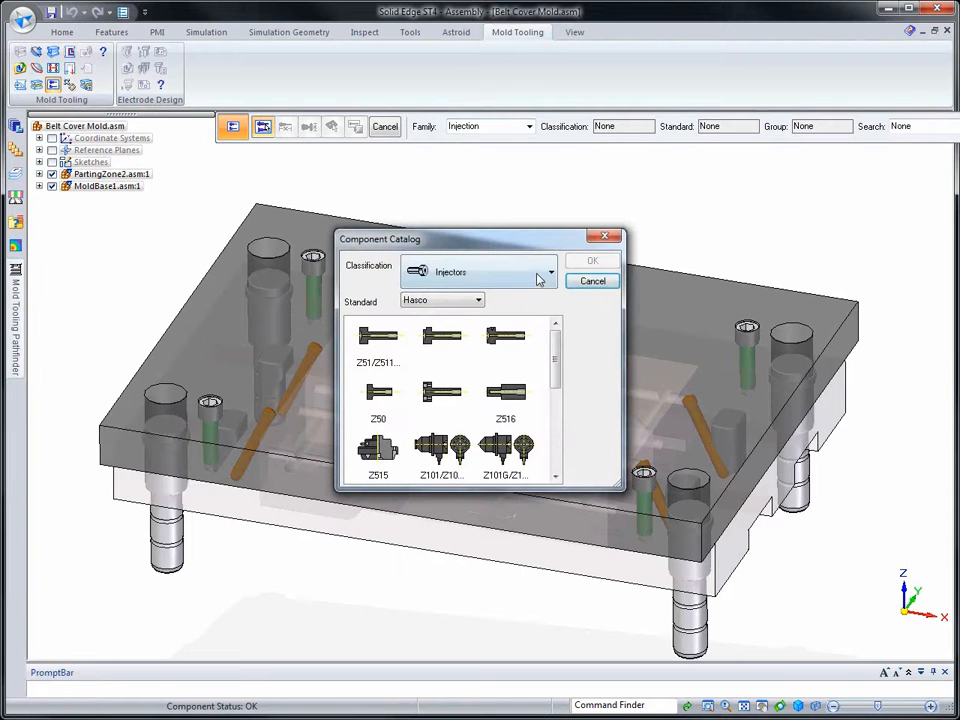
left_click(550, 274)
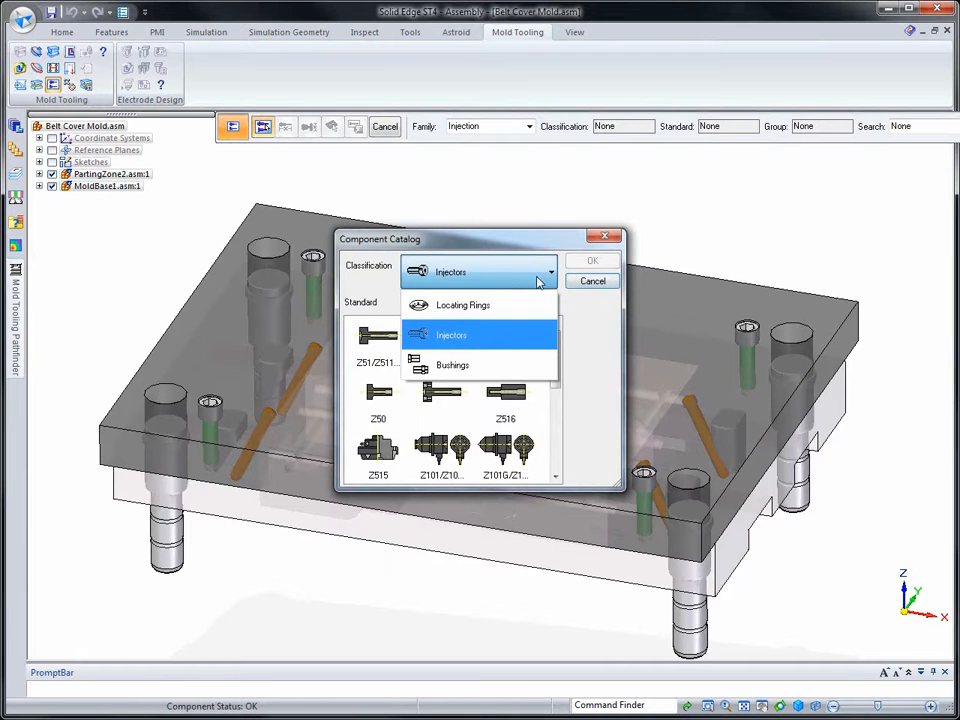
left_click(490, 306)
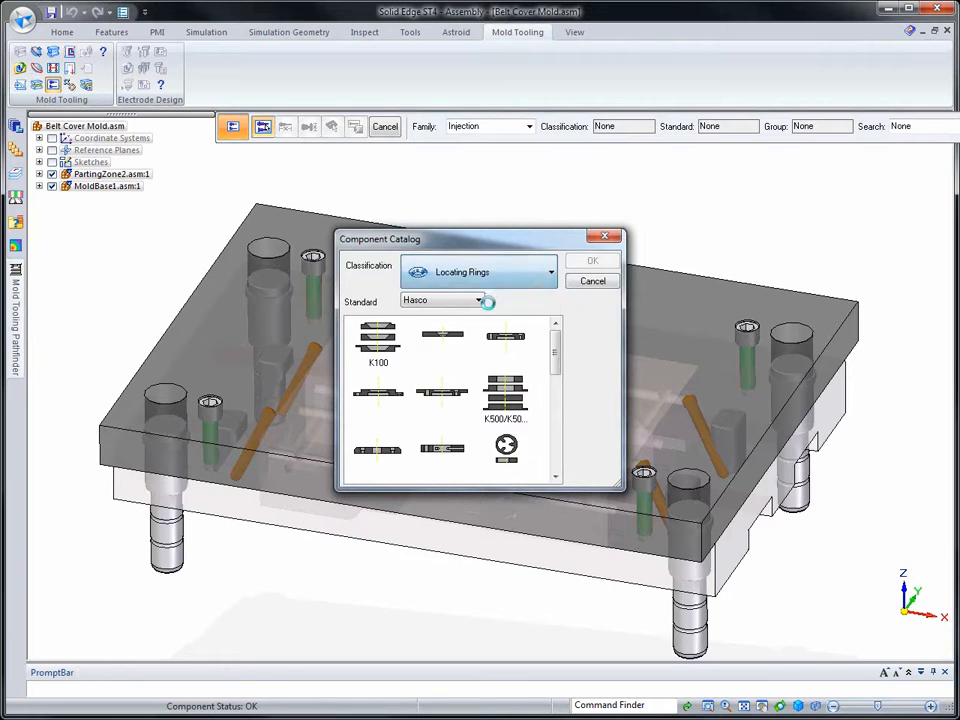
double_click(374, 350)
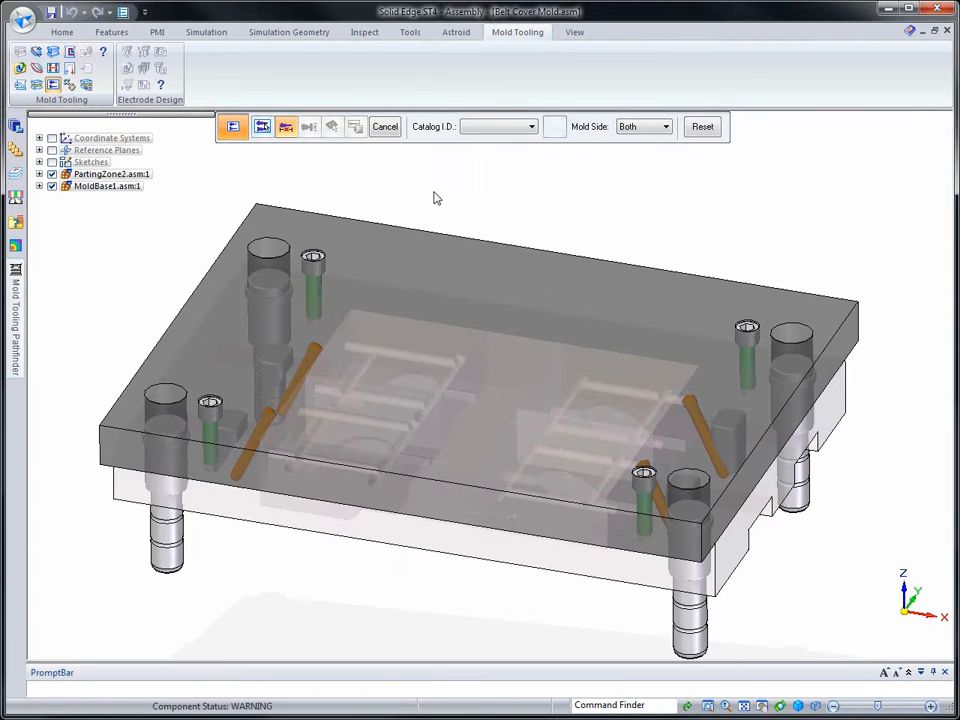
Step: Insert the locating ring with catalog ID K100/100x15 on the Injection mold side
left_click(532, 128)
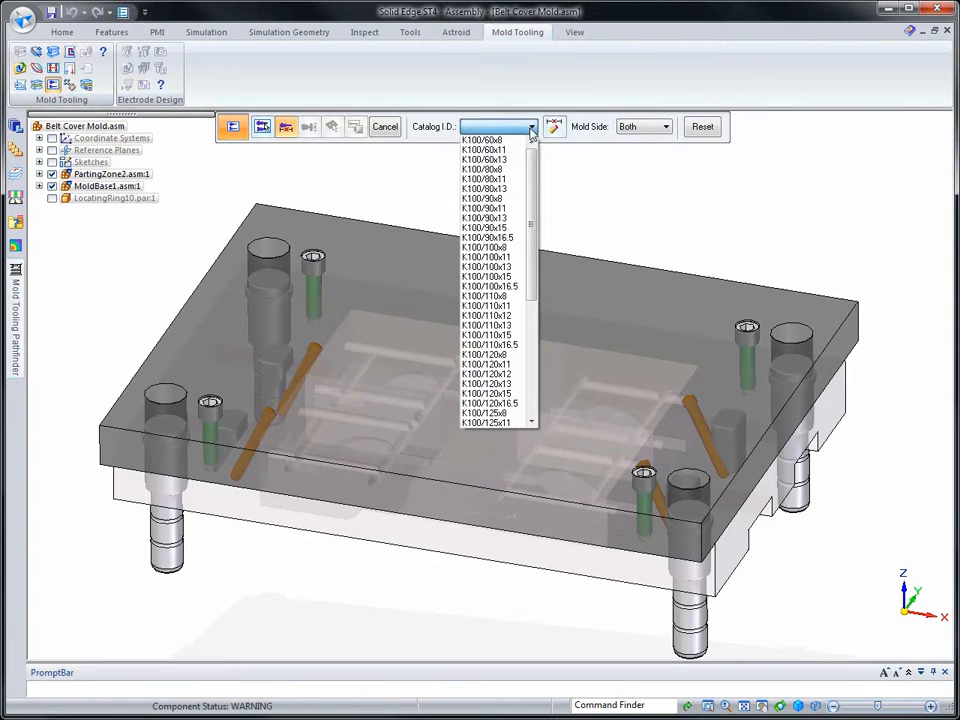
left_click(510, 277)
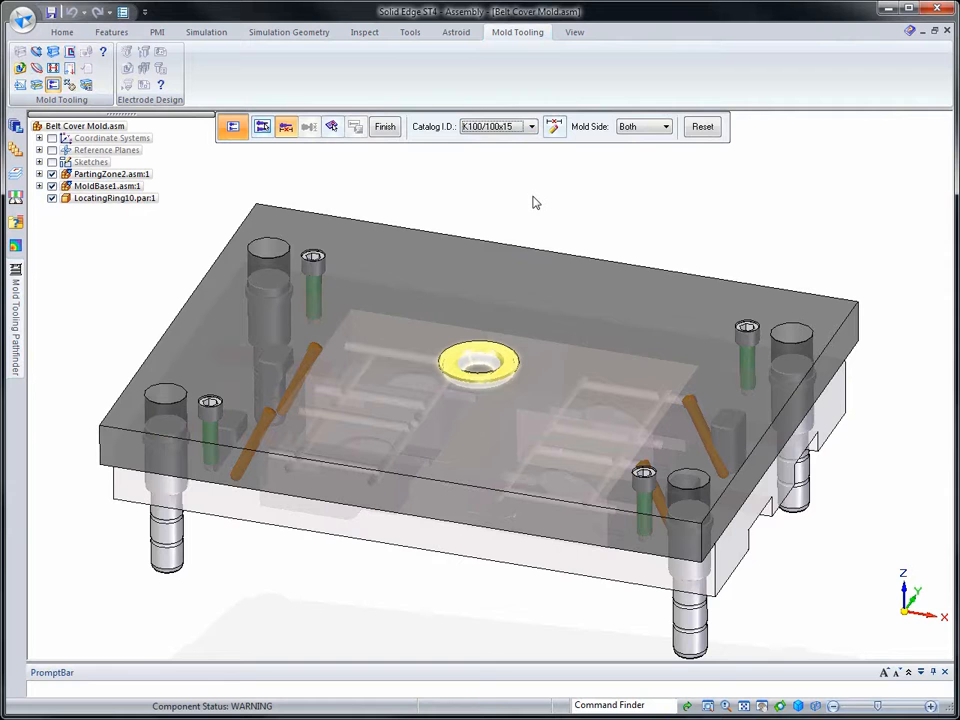
left_click(632, 128)
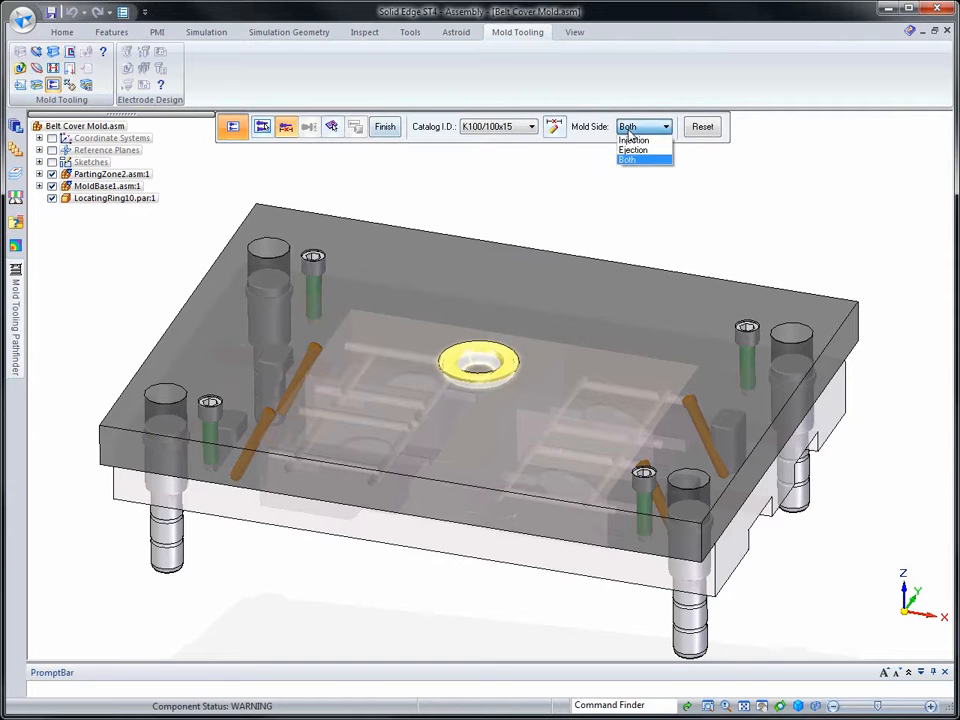
left_click(634, 141)
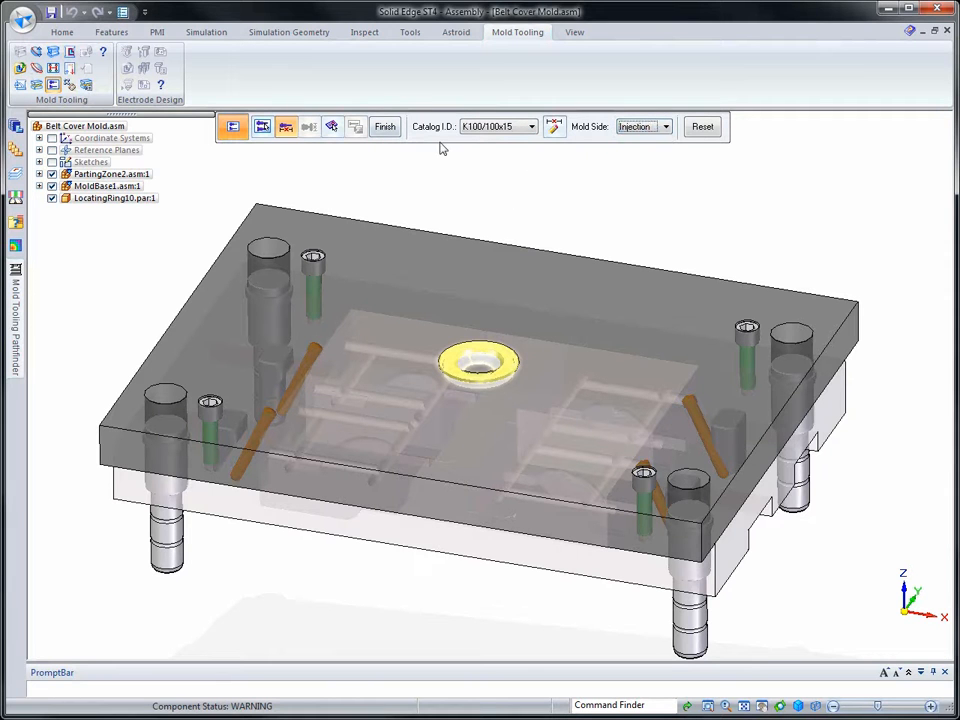
left_click(383, 131)
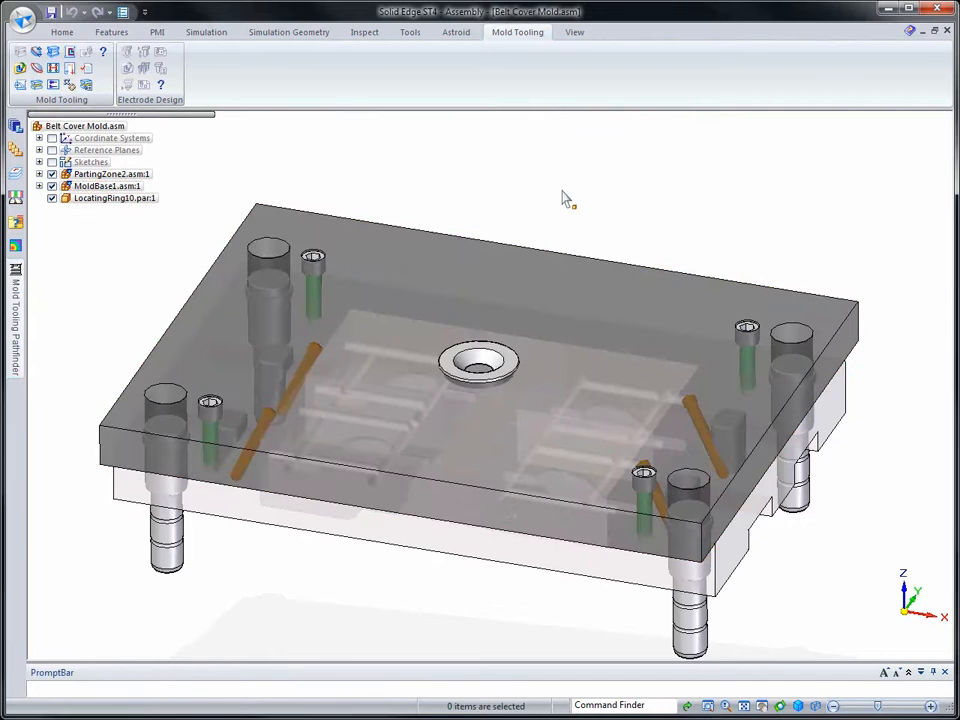
Step: Measure the height of the locating ring's smaller-diameter section below its flange
scroll(563, 198, "up", 5)
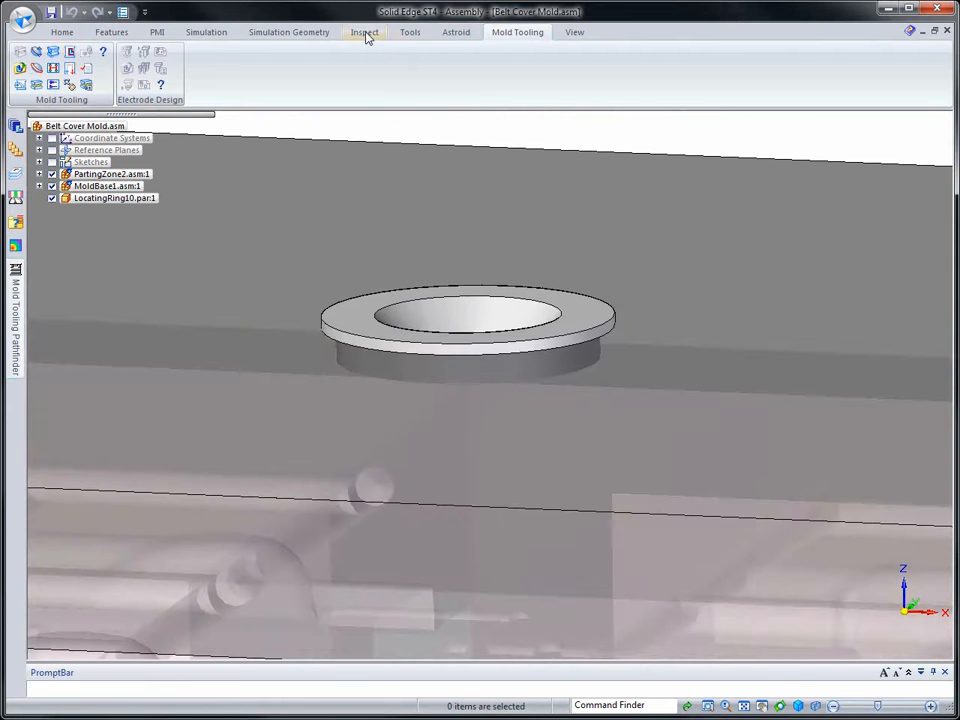
left_click(365, 33)
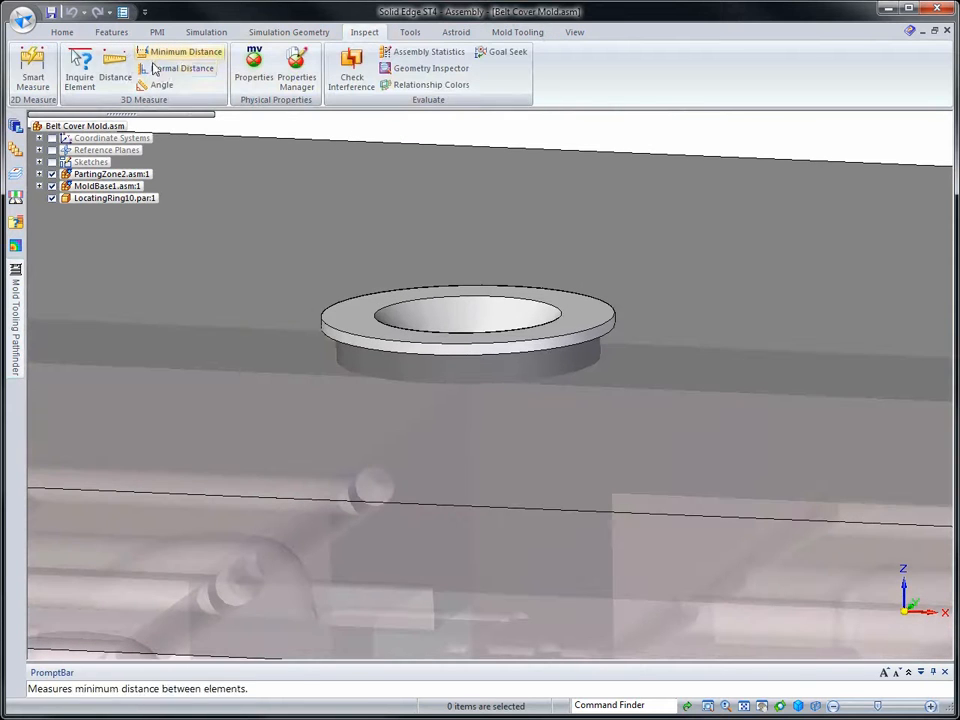
left_click(33, 72)
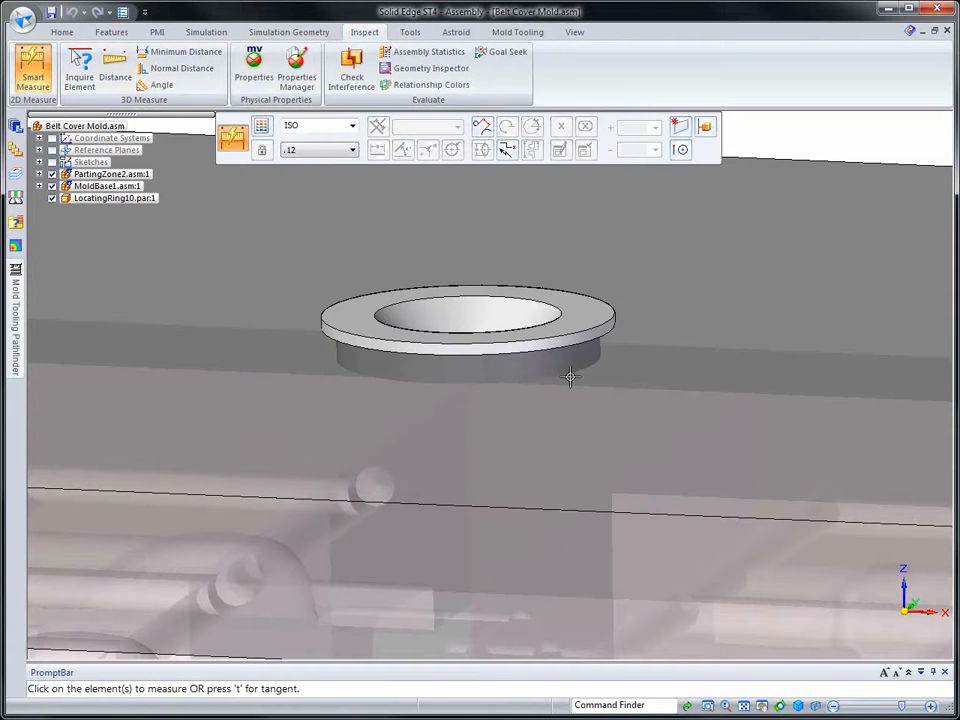
left_click(593, 343)
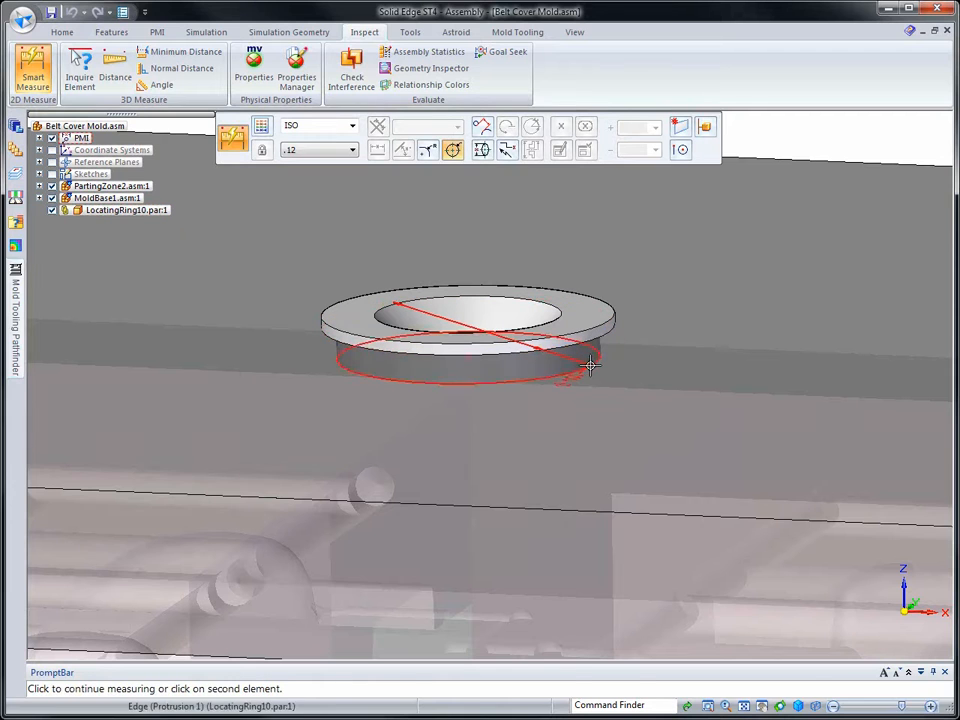
left_click(649, 348)
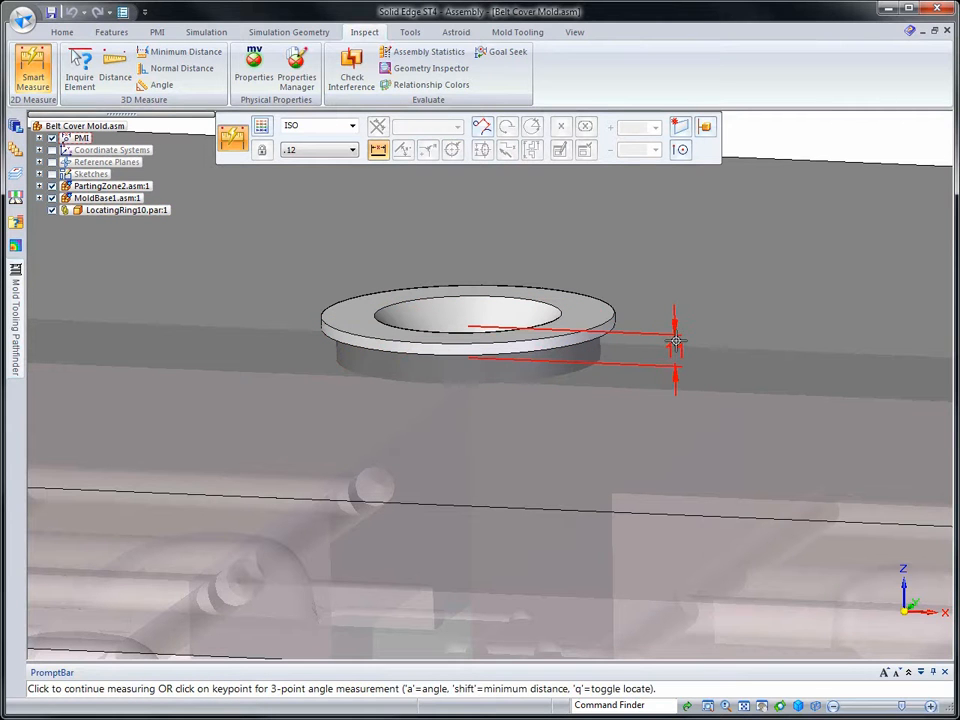
middle_click_drag(676, 341, 657, 333)
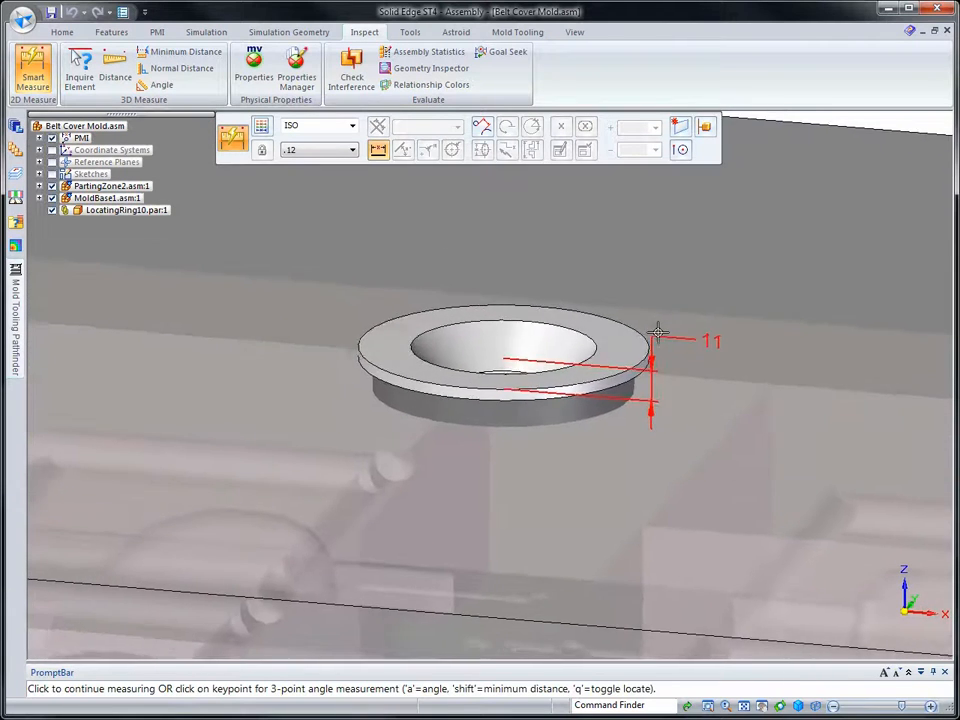
scroll(658, 331, "down", 4)
left_click(561, 294)
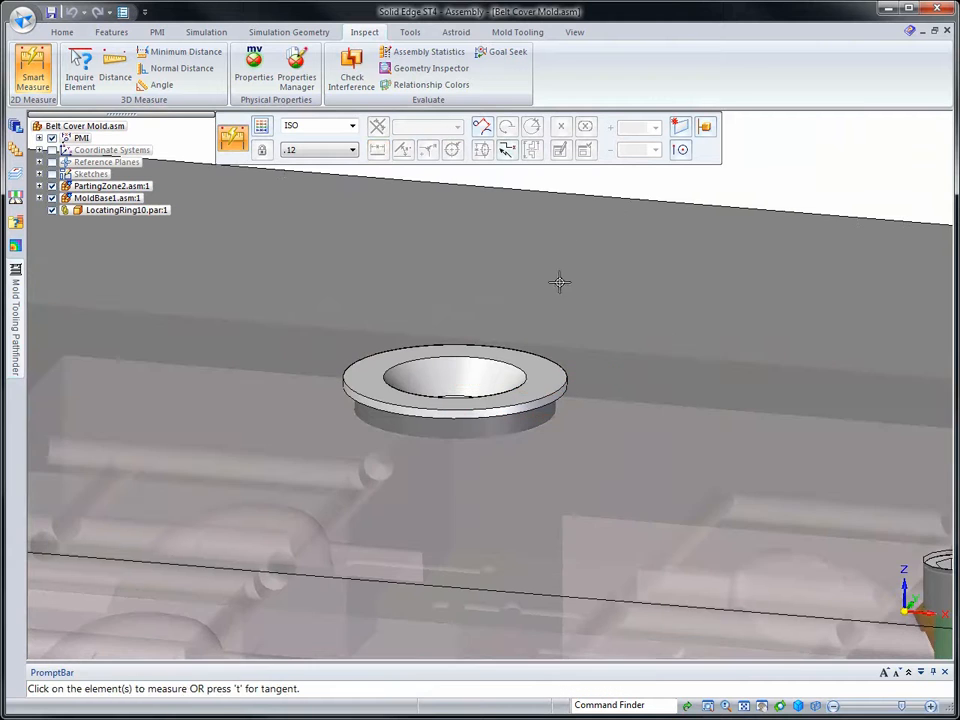
scroll(716, 200, "down", 5)
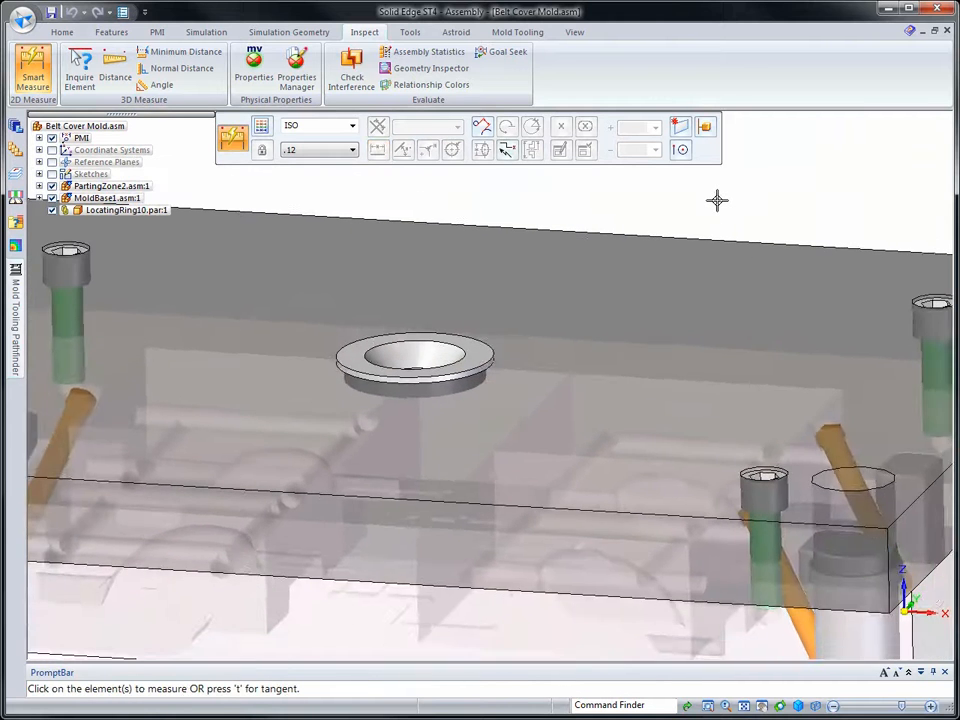
middle_click_drag(645, 199, 202, 154)
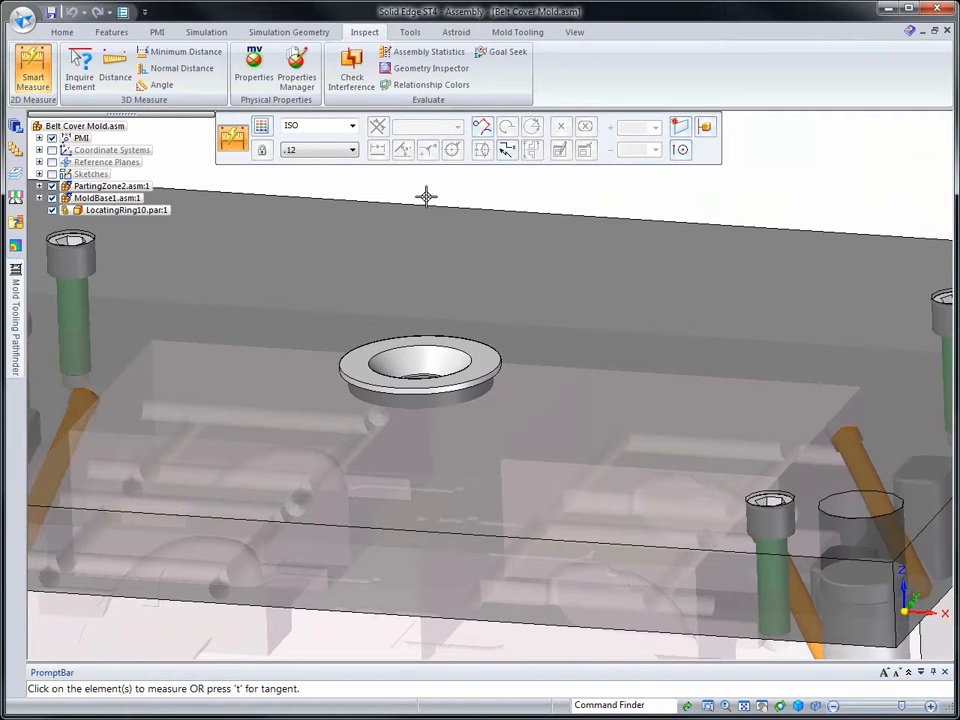
Step: Start another standard component and choose the Hasco Z512 injector from the Injection family
left_click(517, 32)
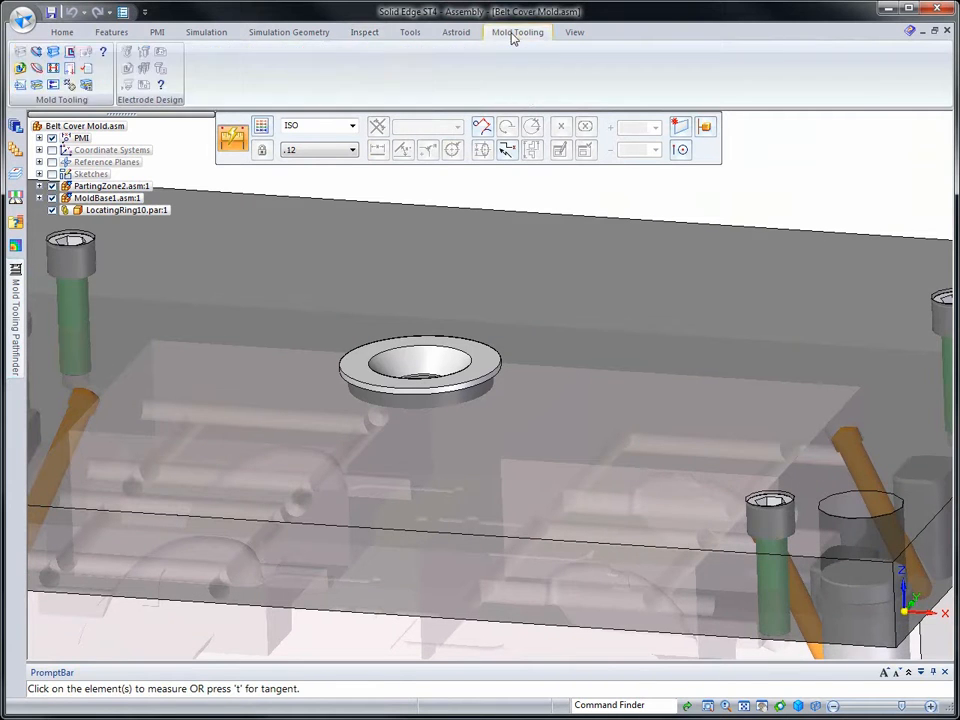
left_click(49, 86)
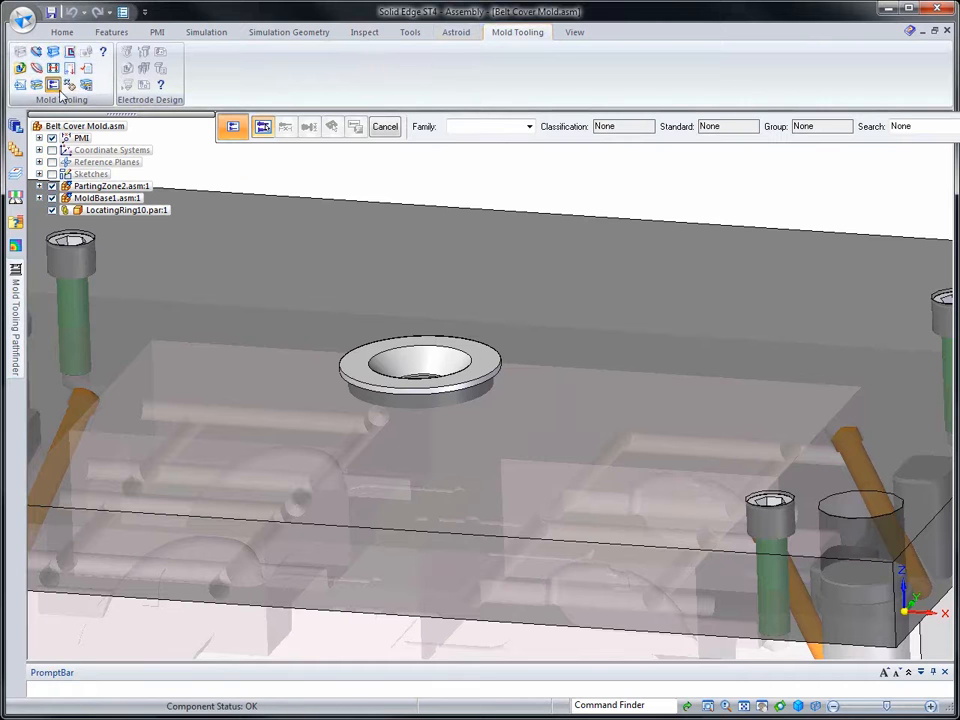
left_click(529, 128)
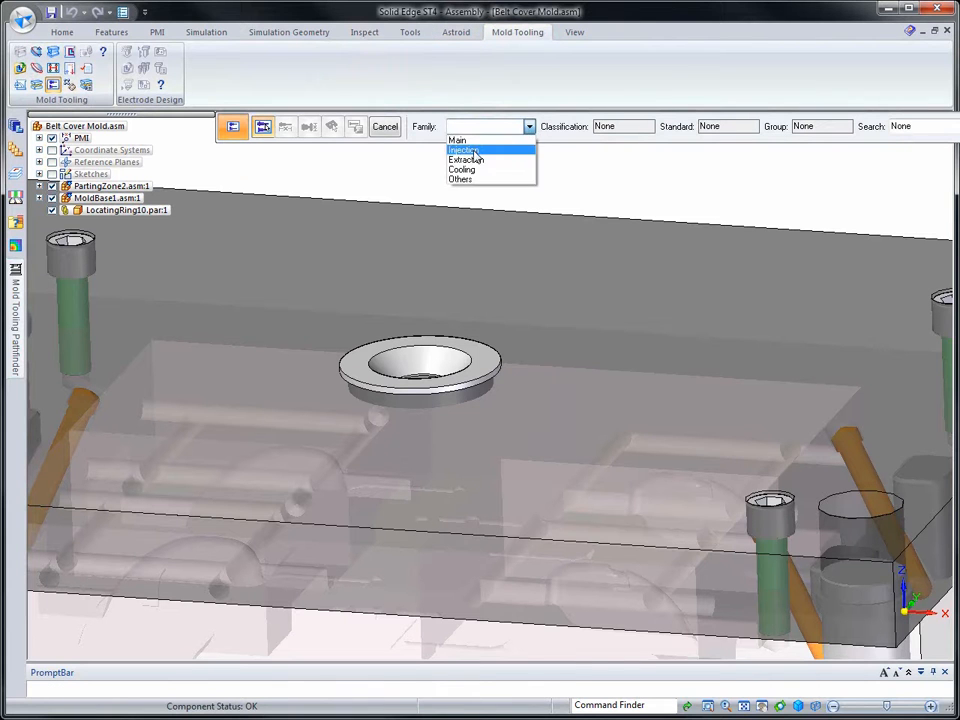
left_click(438, 148)
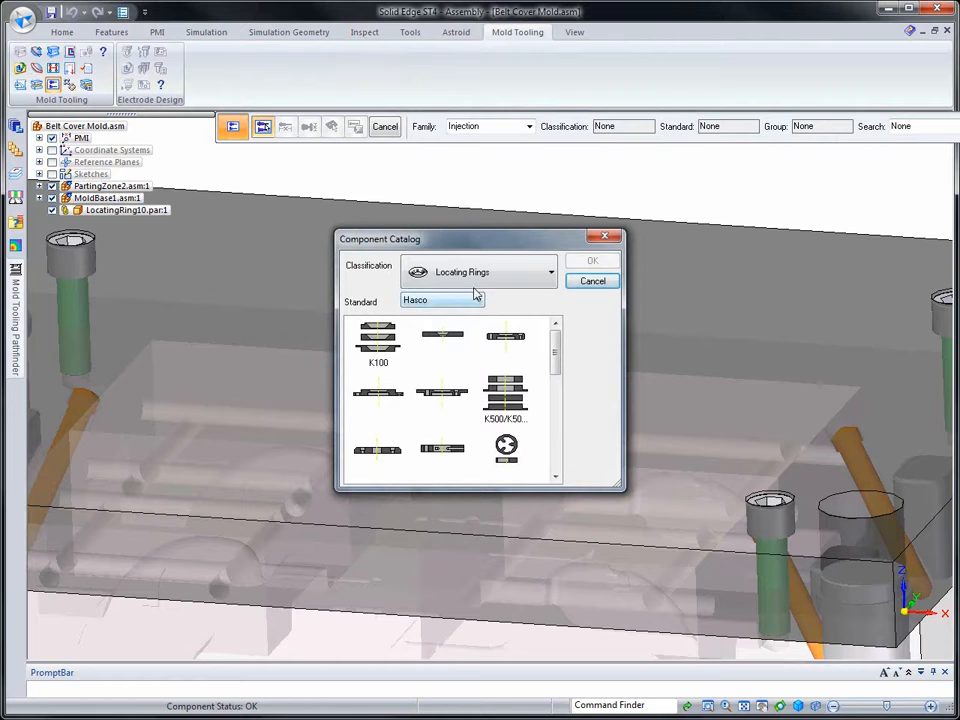
left_click(476, 276)
left_click(461, 336)
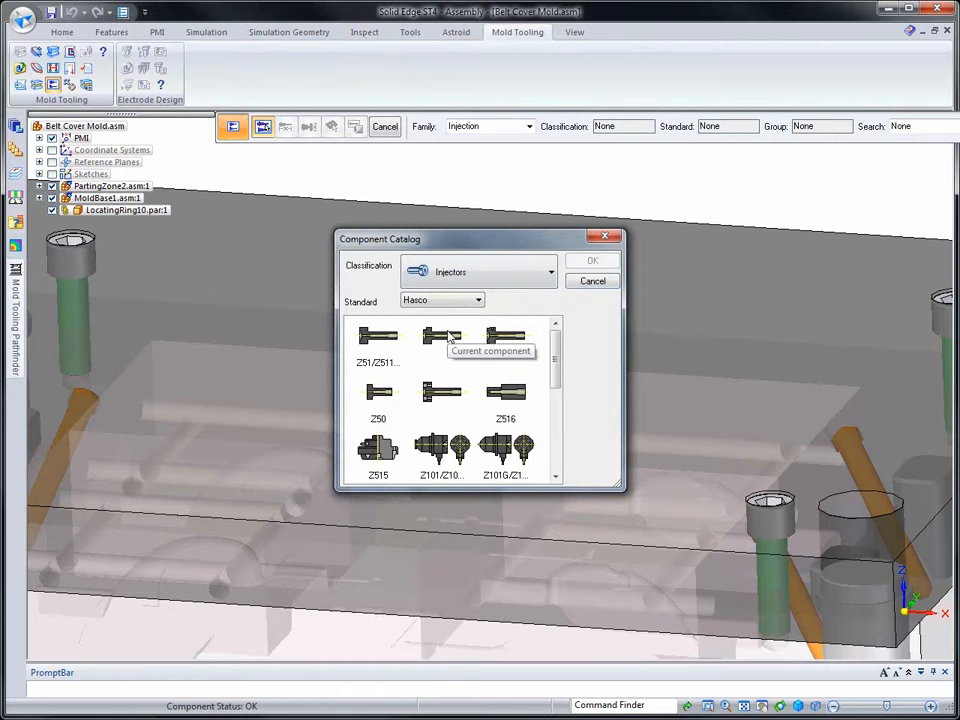
double_click(378, 340)
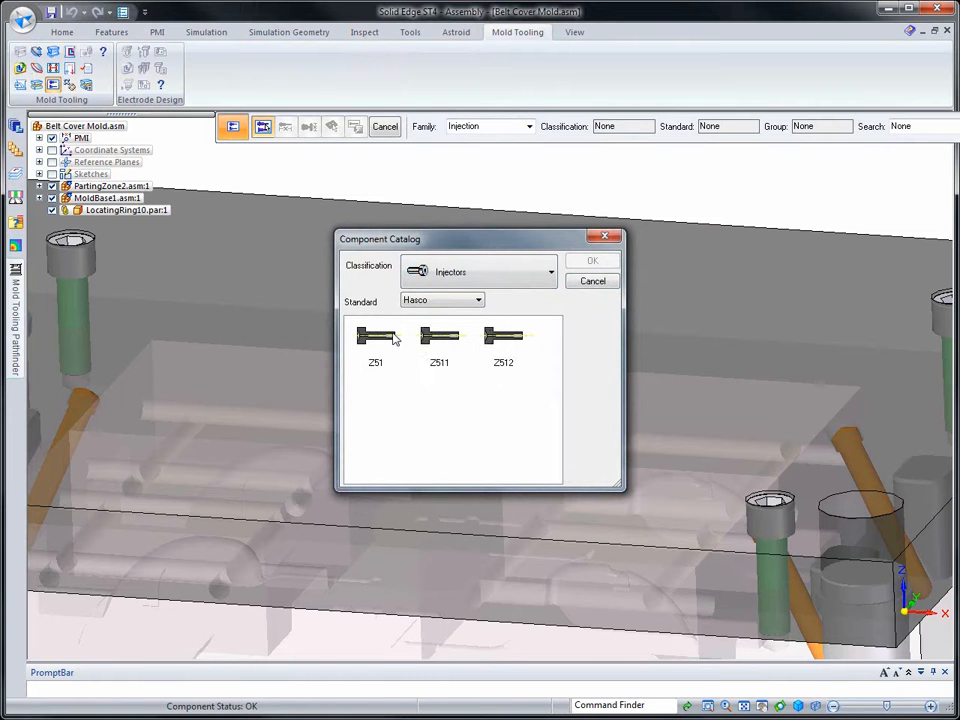
double_click(490, 340)
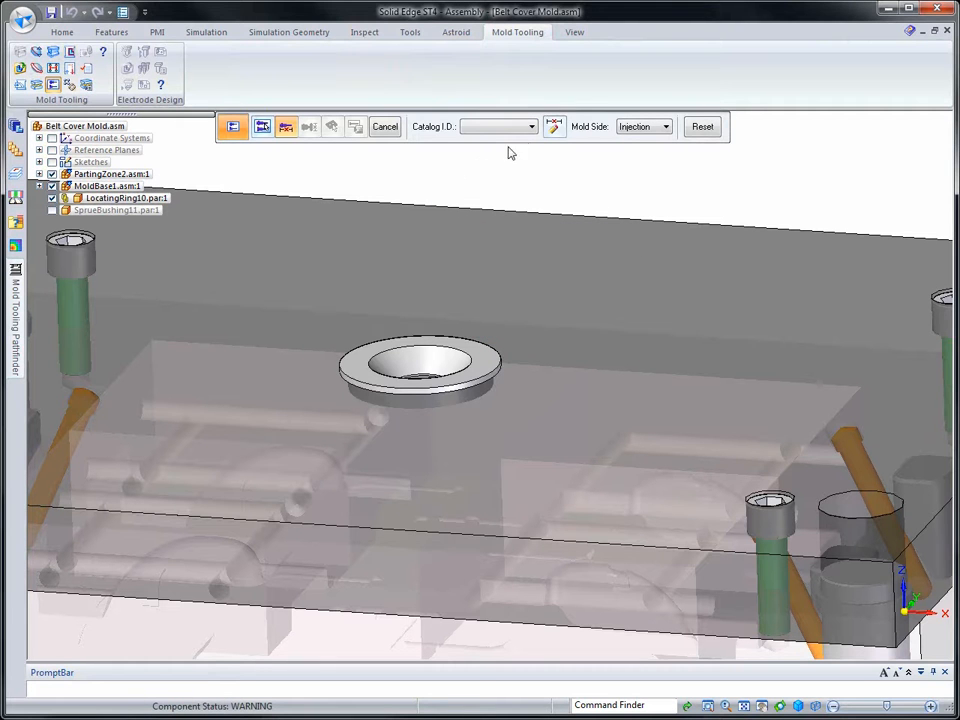
Step: Set the sprue bushing's catalog ID to Z512/18x116/4/40
left_click(531, 128)
left_click_drag(551, 208, 541, 360)
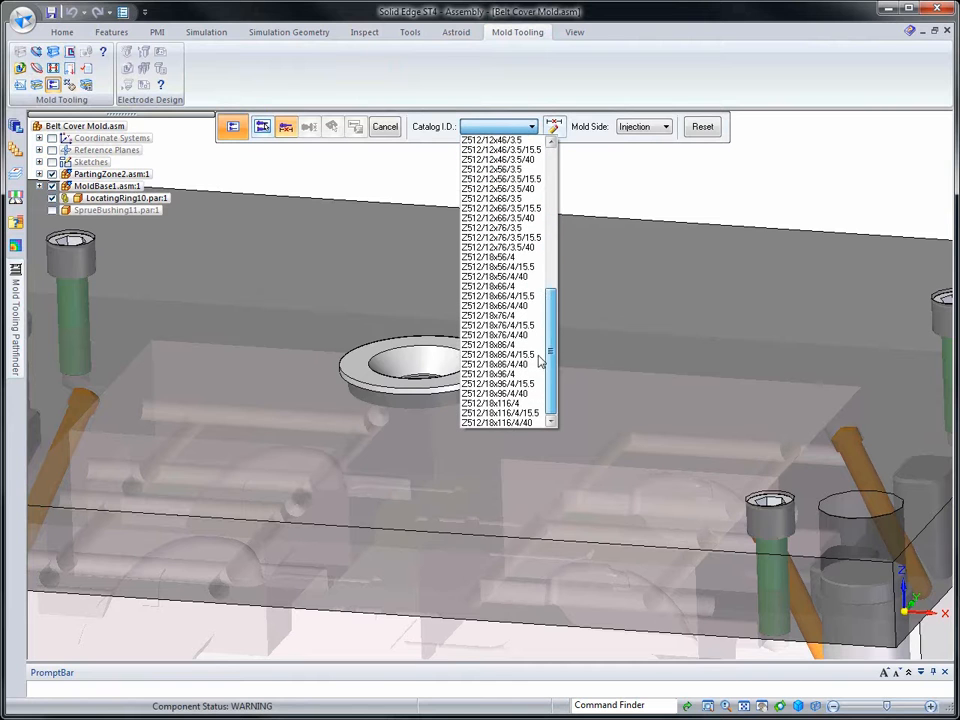
left_click(531, 424)
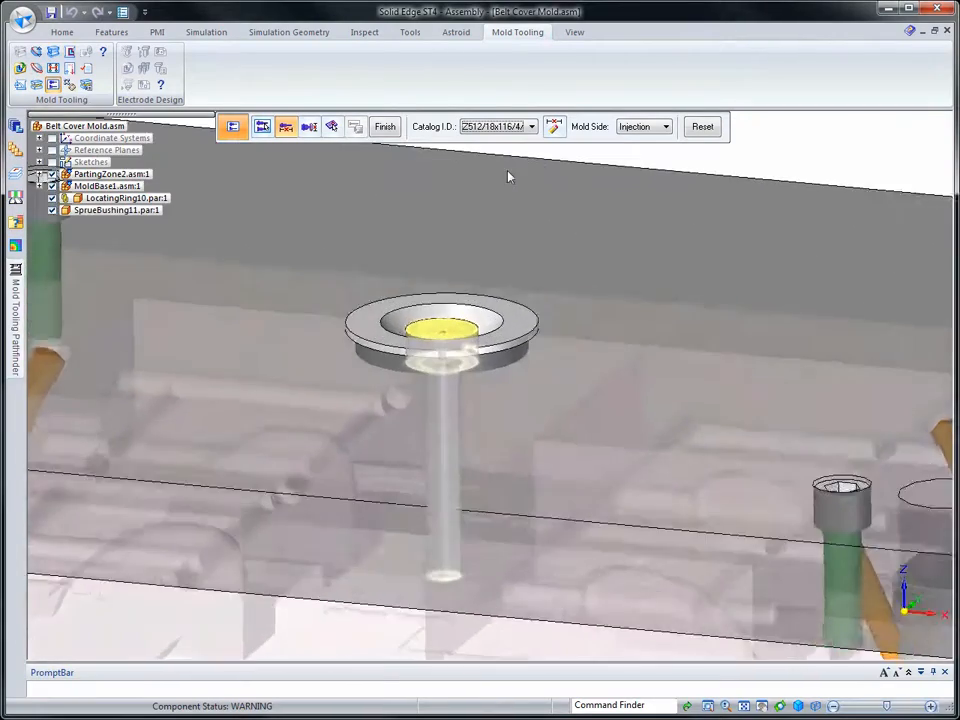
Step: Position the sprue bushing with a Z offset of -11 mm
left_click(333, 129)
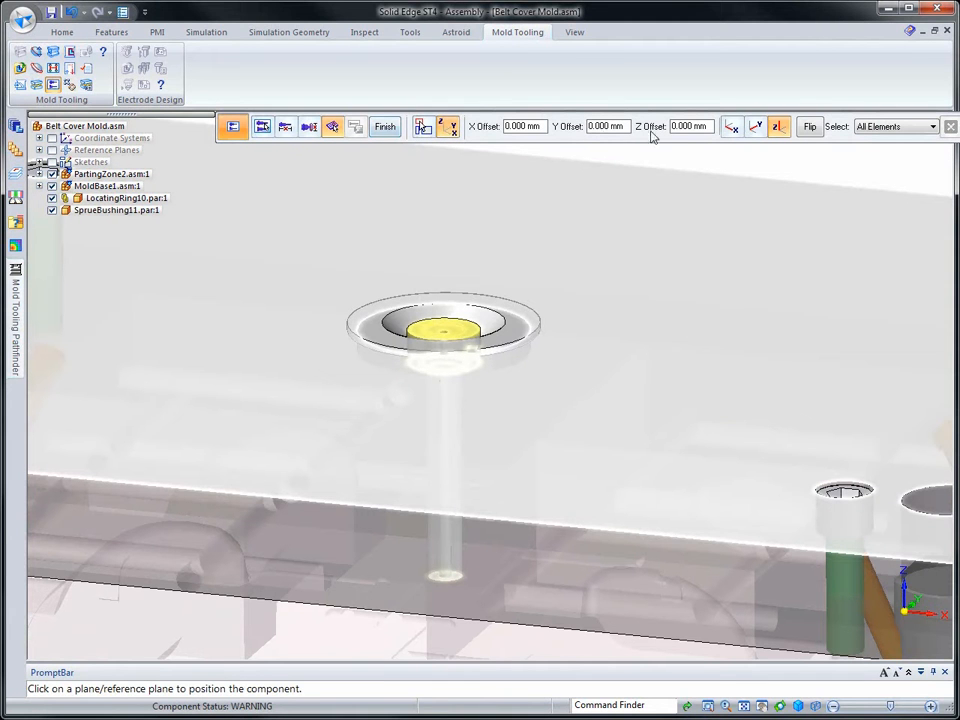
left_click(708, 127)
type("-11")
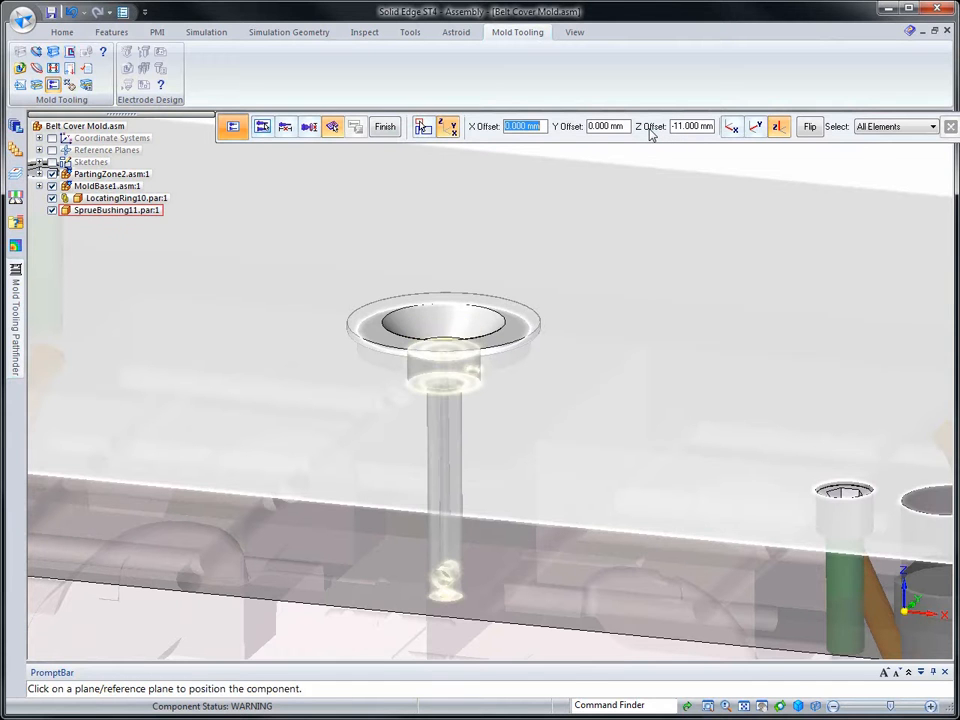
Step: Inspect the sprue bushing's position against the plates and runner channels, review its catalog settings, and finish placing the component
key("ctrl+f")
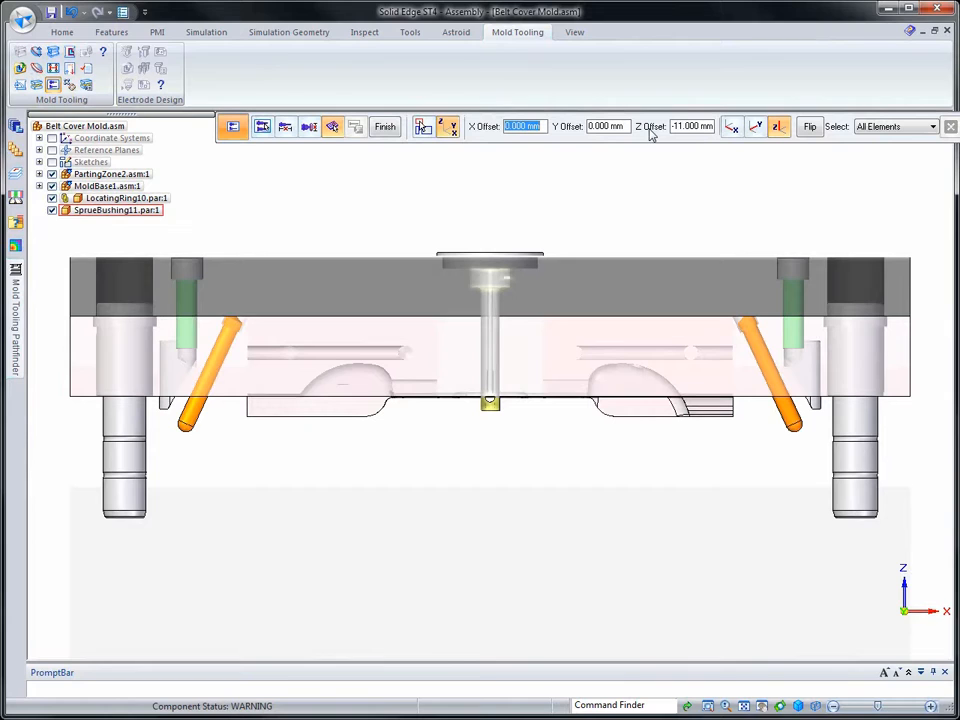
scroll(477, 594, "up", 5)
middle_click_drag(424, 548, 435, 610)
middle_click_drag(362, 401, 380, 374)
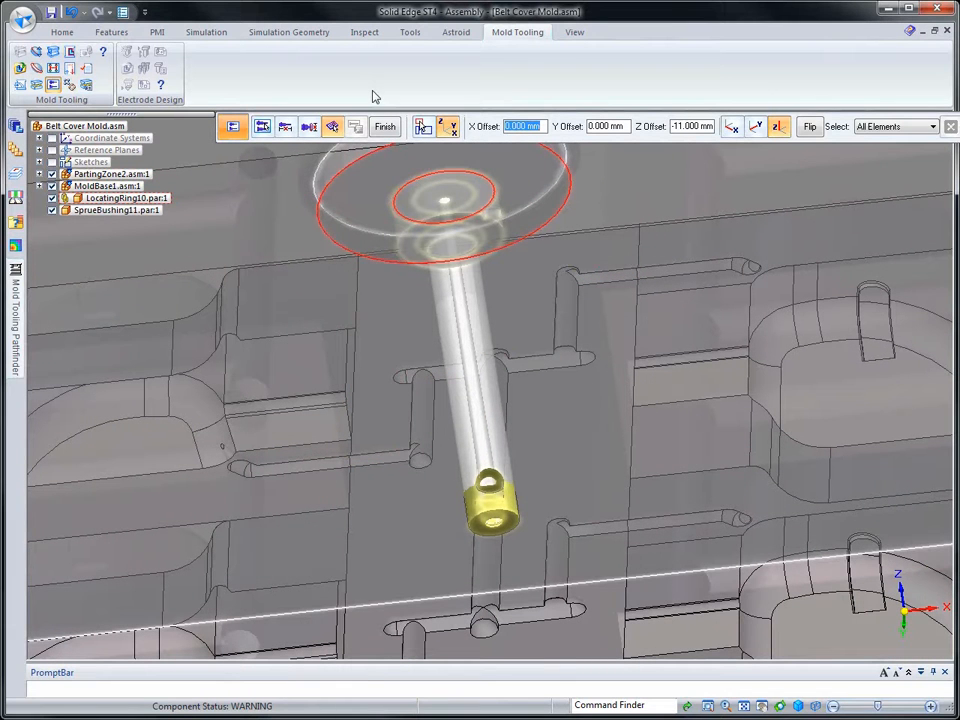
left_click(284, 127)
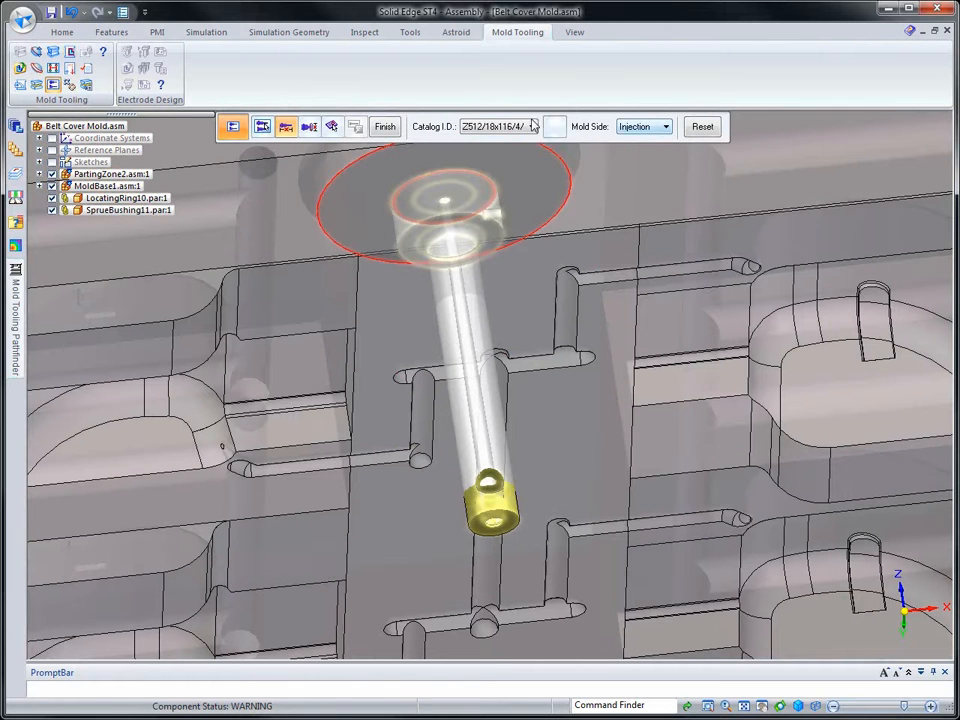
left_click(385, 127)
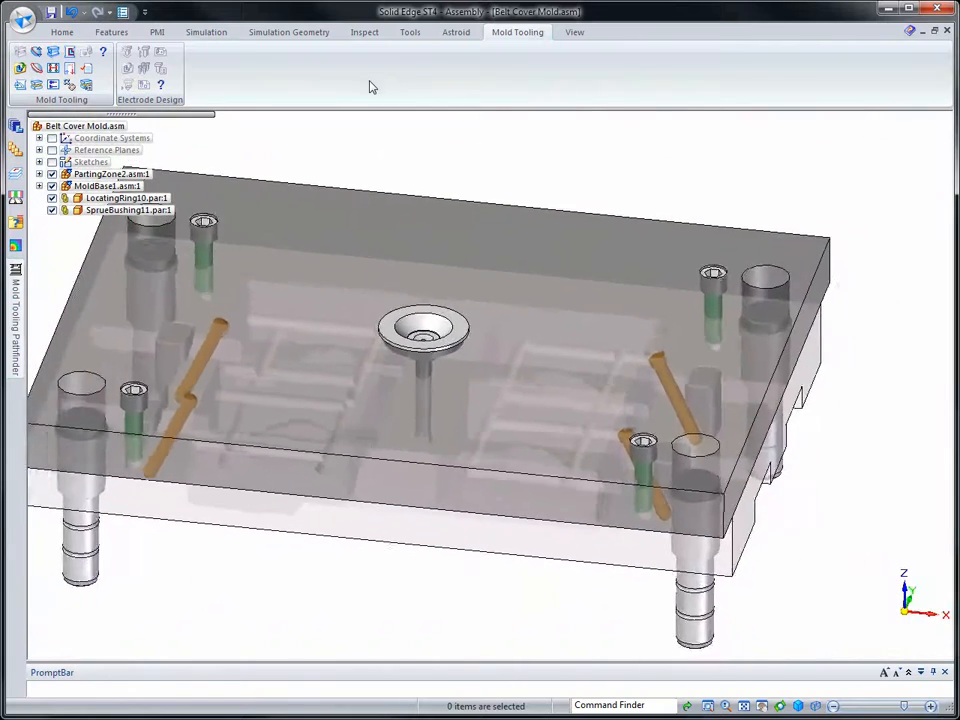
Step: Update the 02-INJ Side display configuration so it includes the locating ring and sprue bushing
left_click(62, 31)
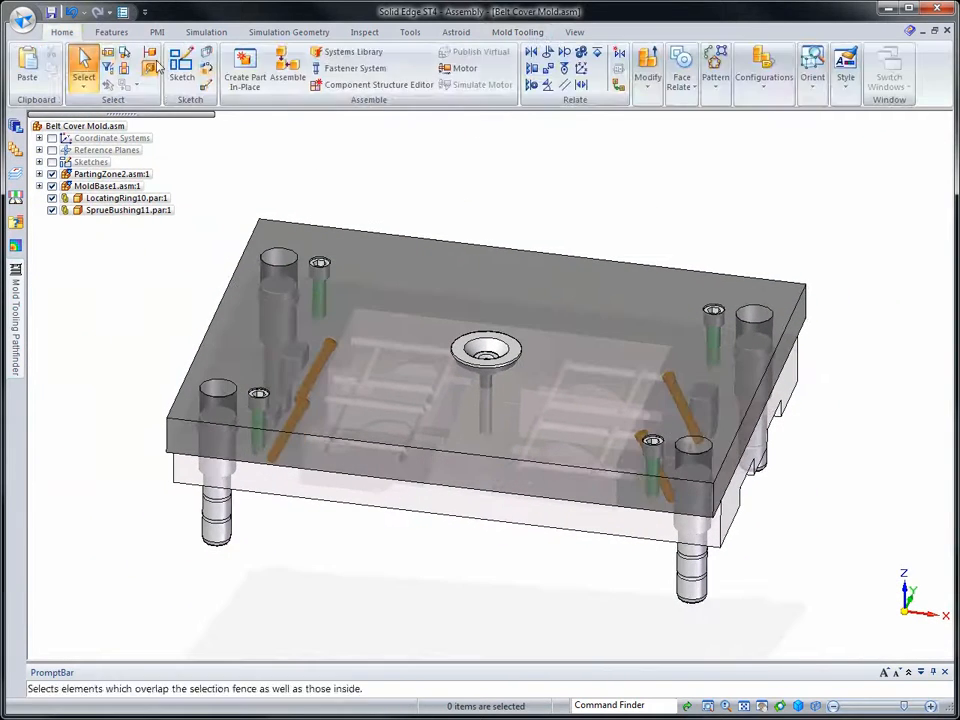
left_click(765, 86)
left_click(745, 146)
left_click(276, 360)
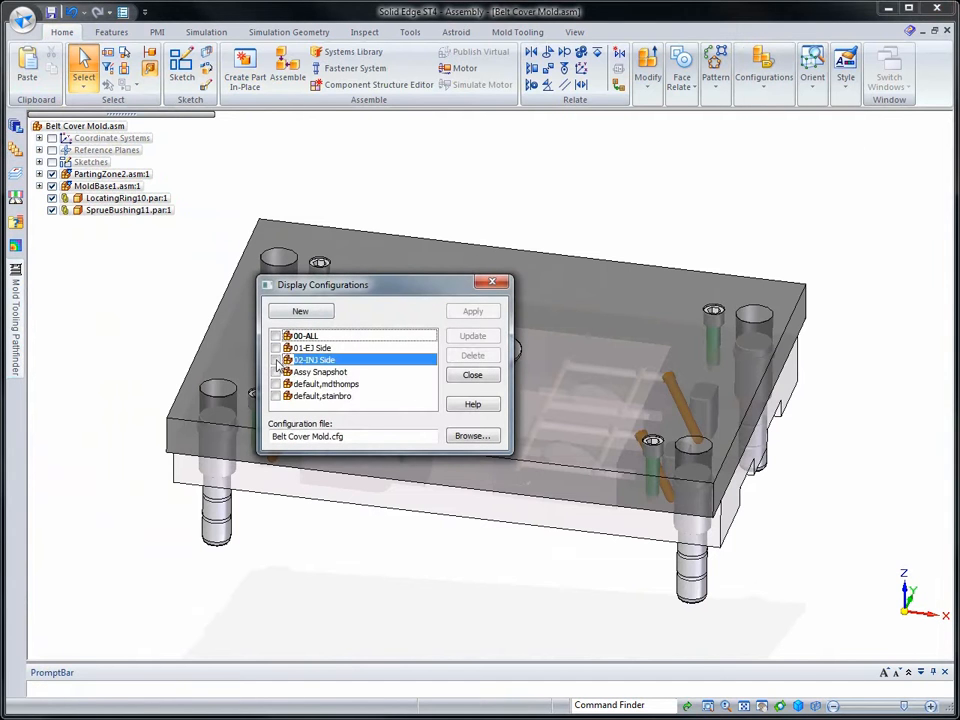
left_click(474, 340)
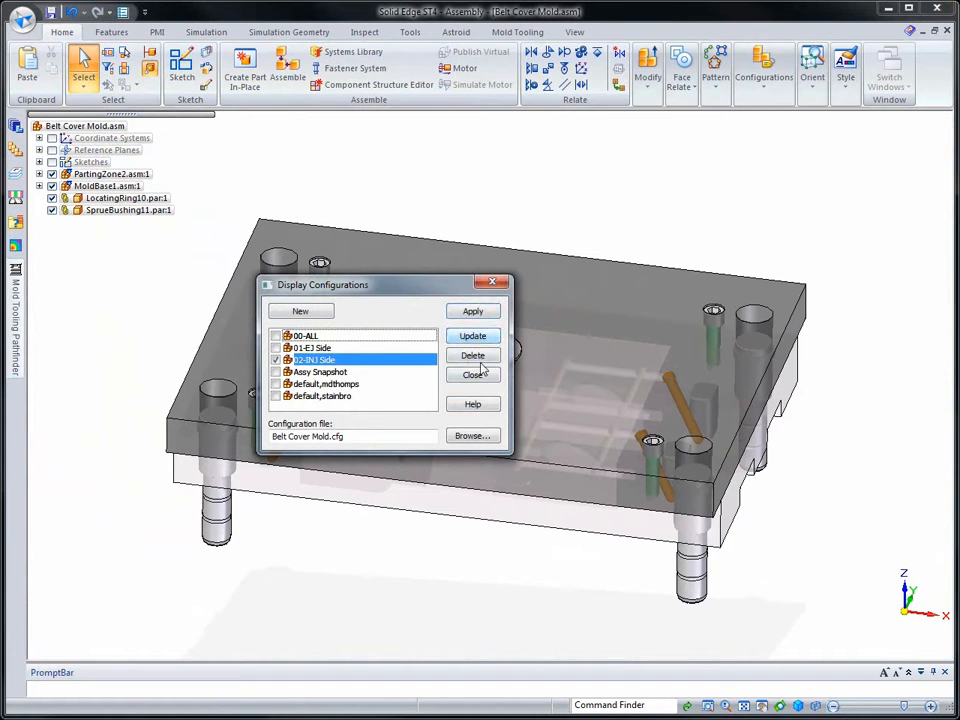
left_click(472, 376)
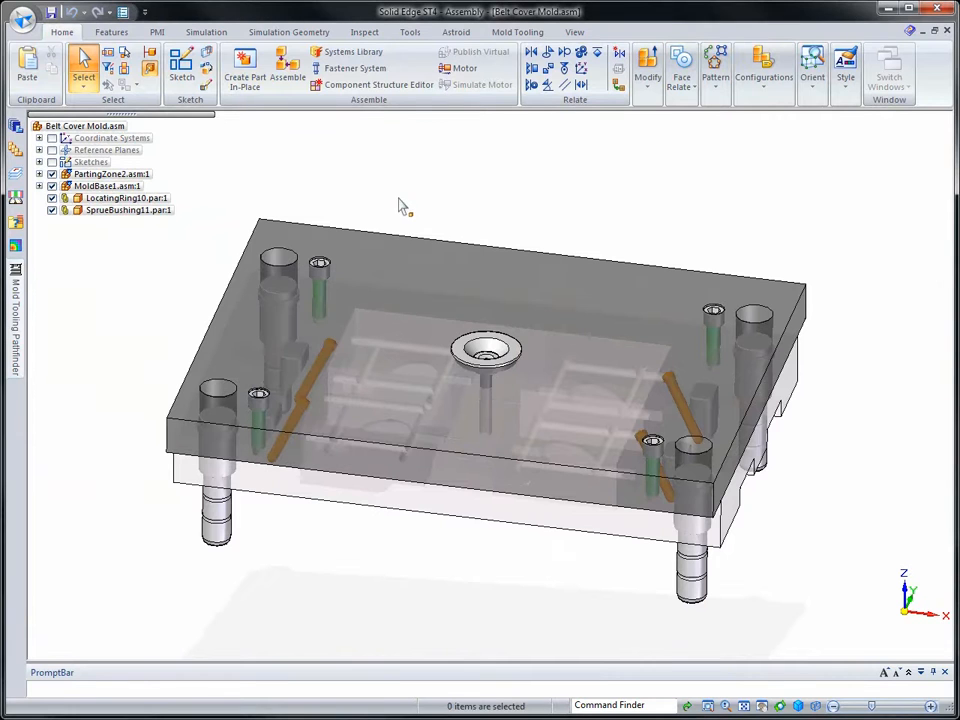
Step: Copy the 10mm Core/Cavity Bolt Pattern sketch into PartingZone1.asm:1 with the link to file kept
left_click(39, 162)
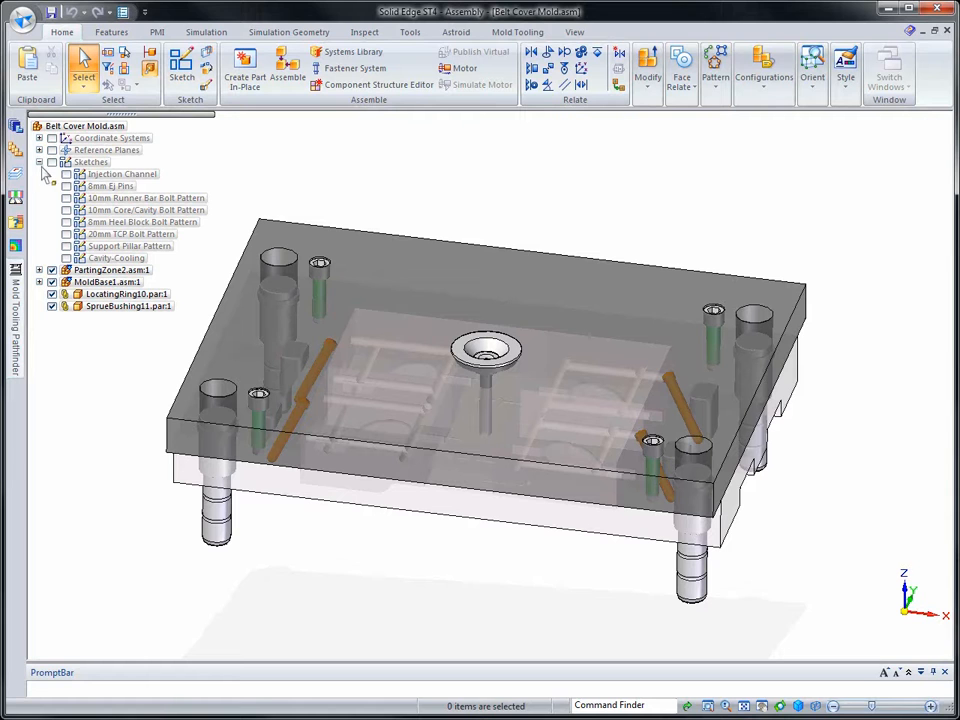
left_click(66, 210)
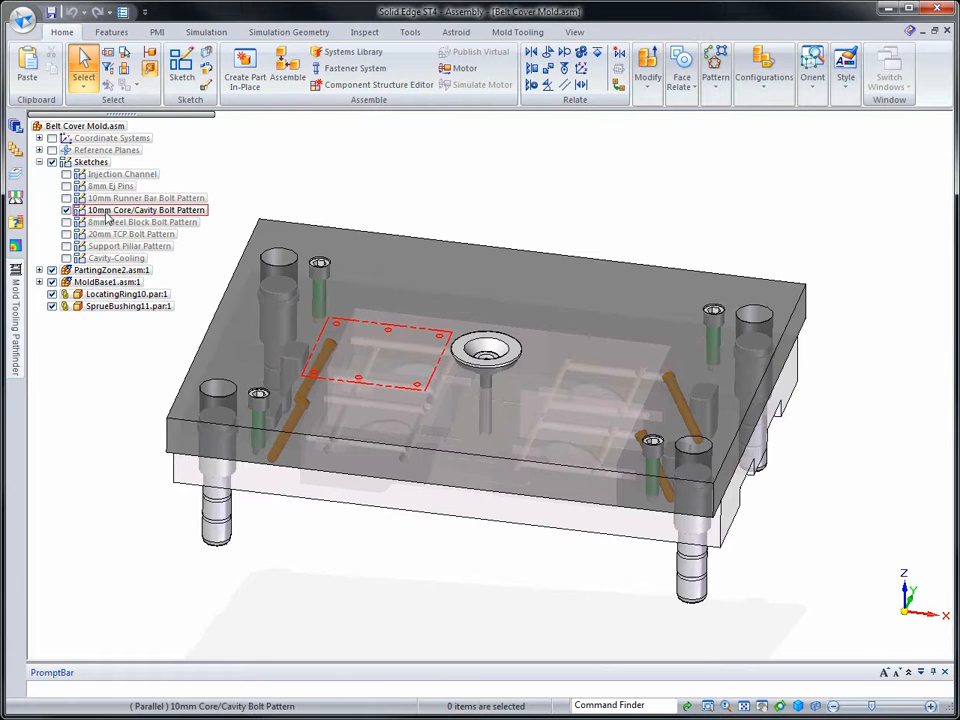
right_click(106, 211)
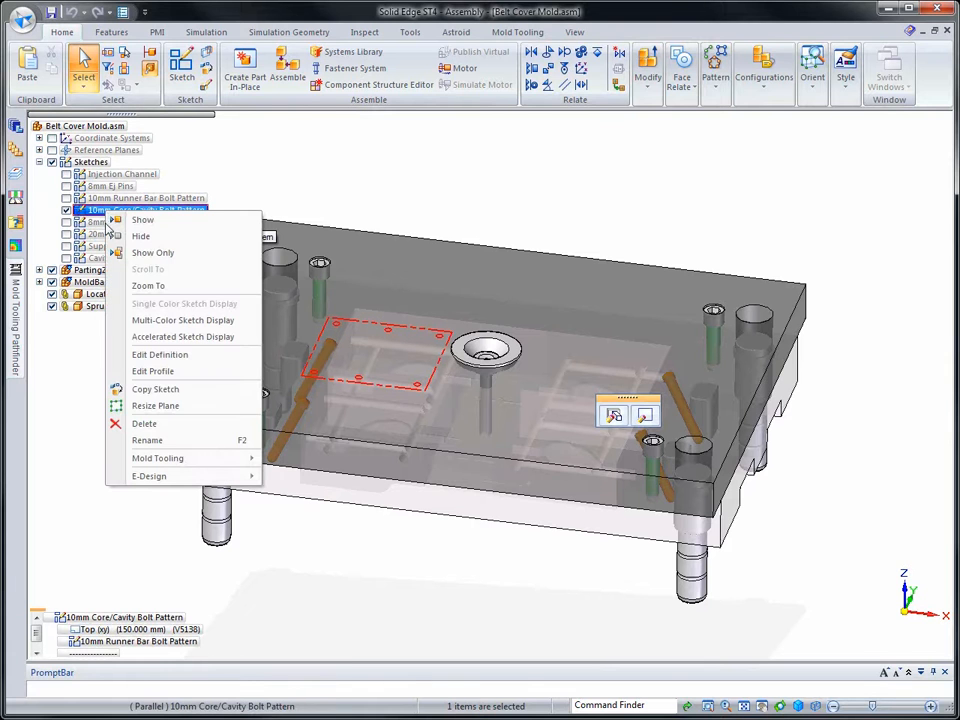
left_click(113, 389)
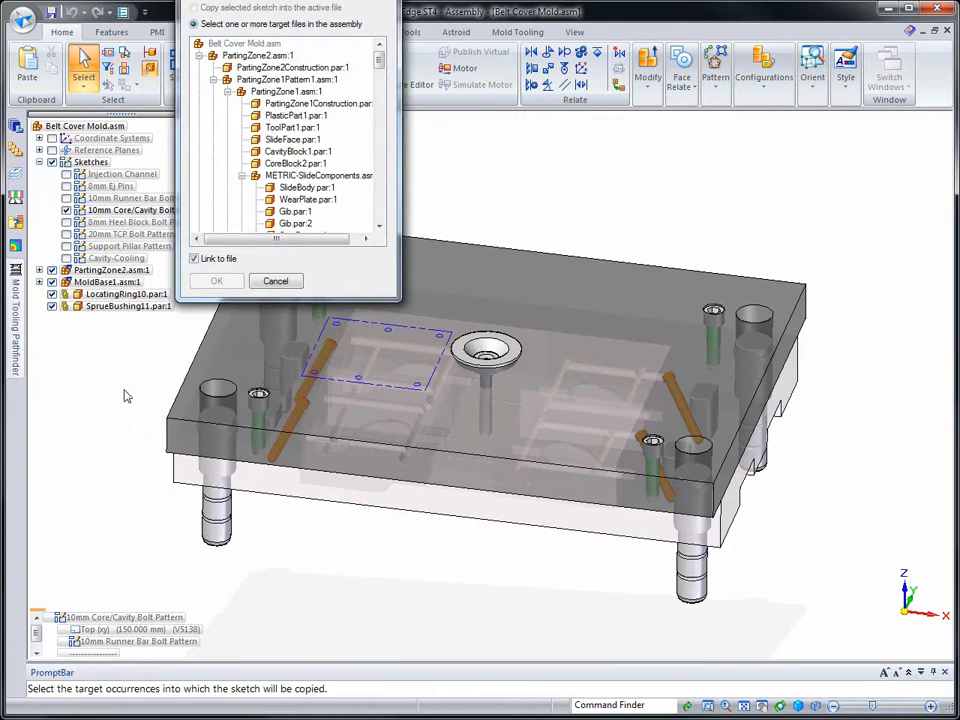
left_click_drag(243, 1, 245, 111)
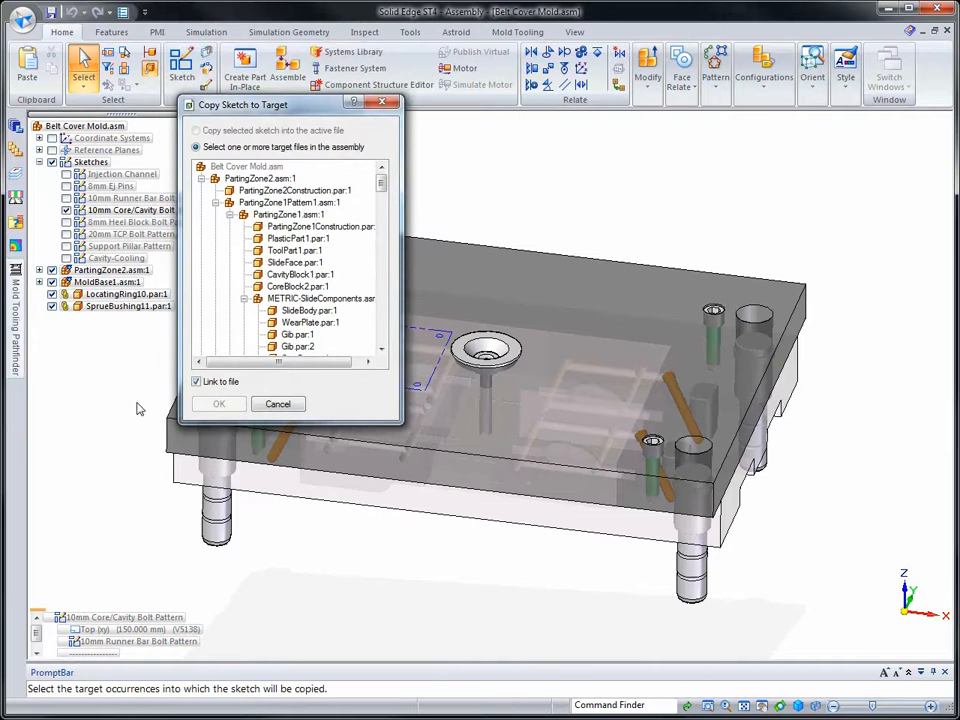
left_click(288, 215)
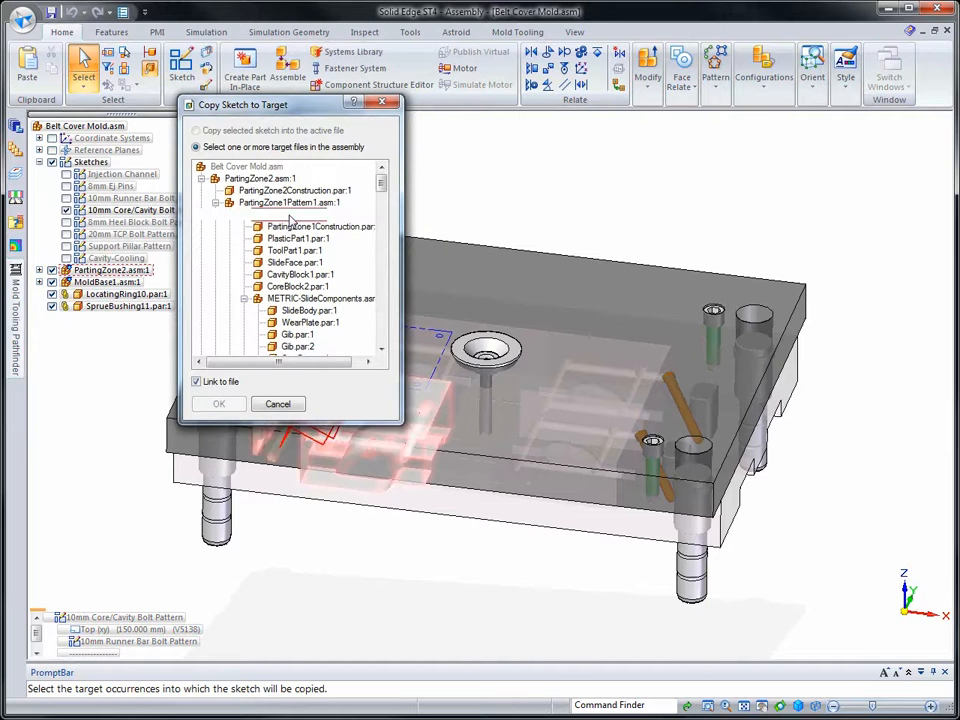
left_click(219, 403)
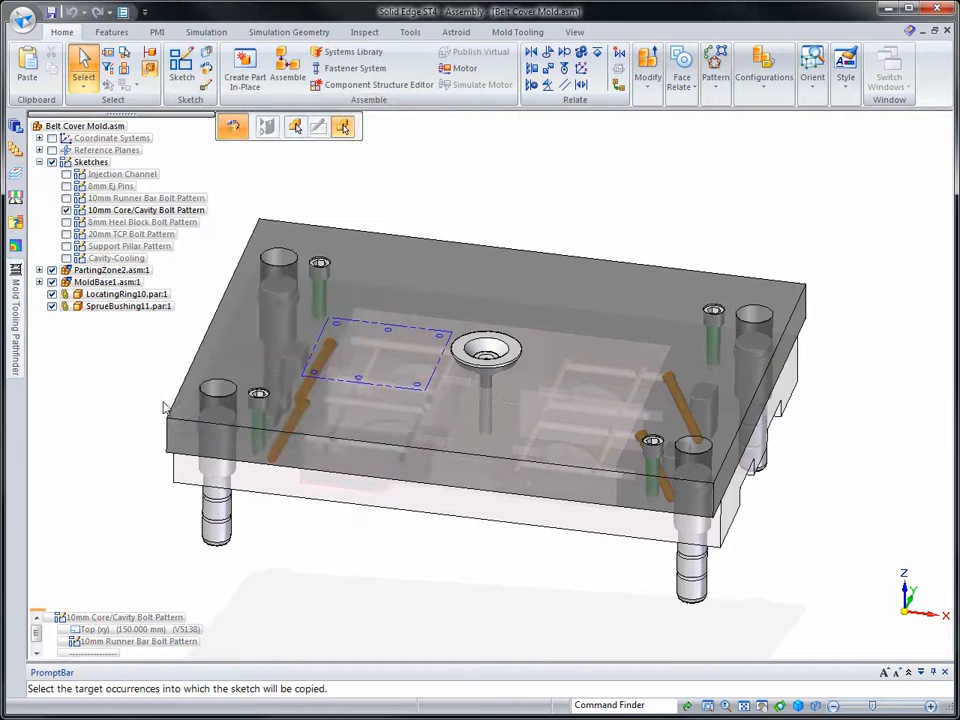
Step: Hide the original bolt pattern sketch and show its copy, Sketch_3, inside PartingZone1.asm:1
left_click(66, 210)
left_click(39, 270)
left_click(53, 318)
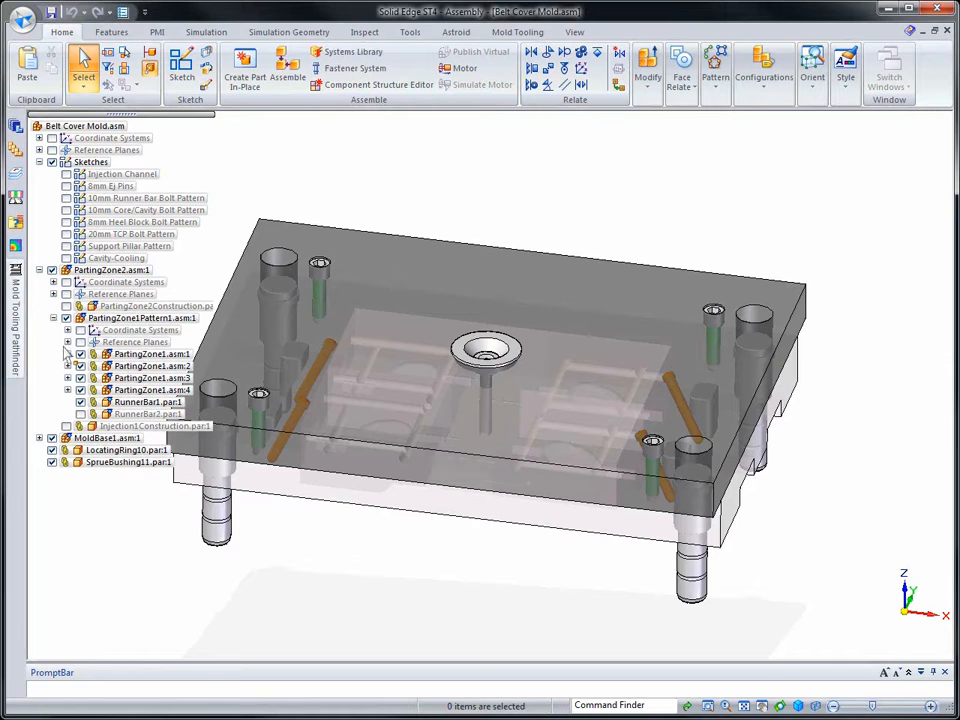
left_click(67, 354)
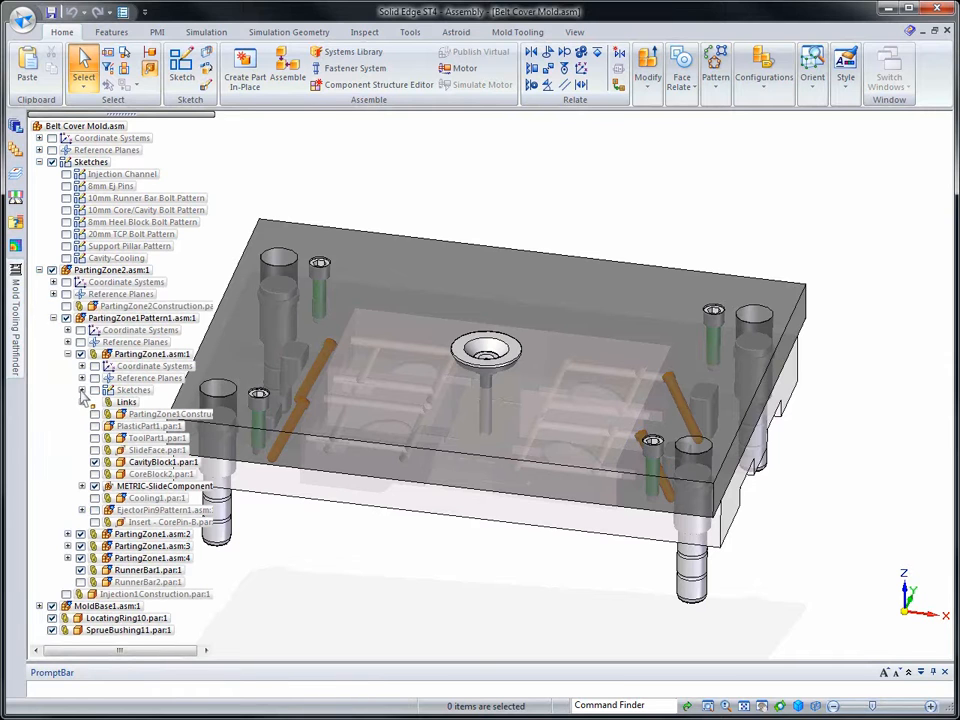
left_click(81, 390)
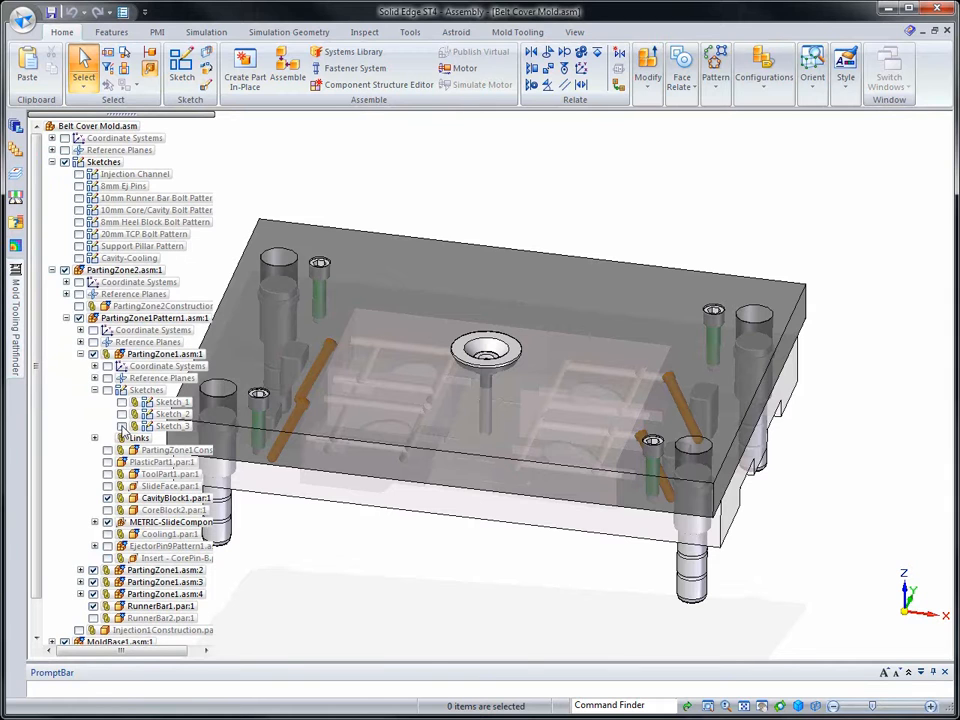
left_click(108, 390)
left_click(121, 426)
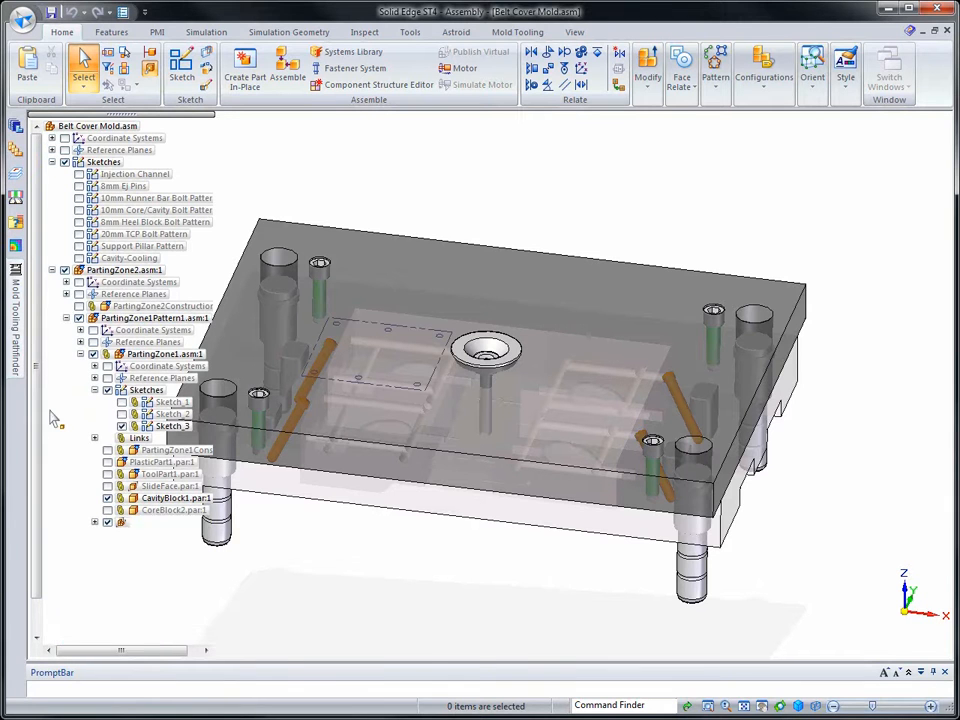
Step: Measure the thickness of the top clamping plate from a side view of the mold
key("ctrl+t")
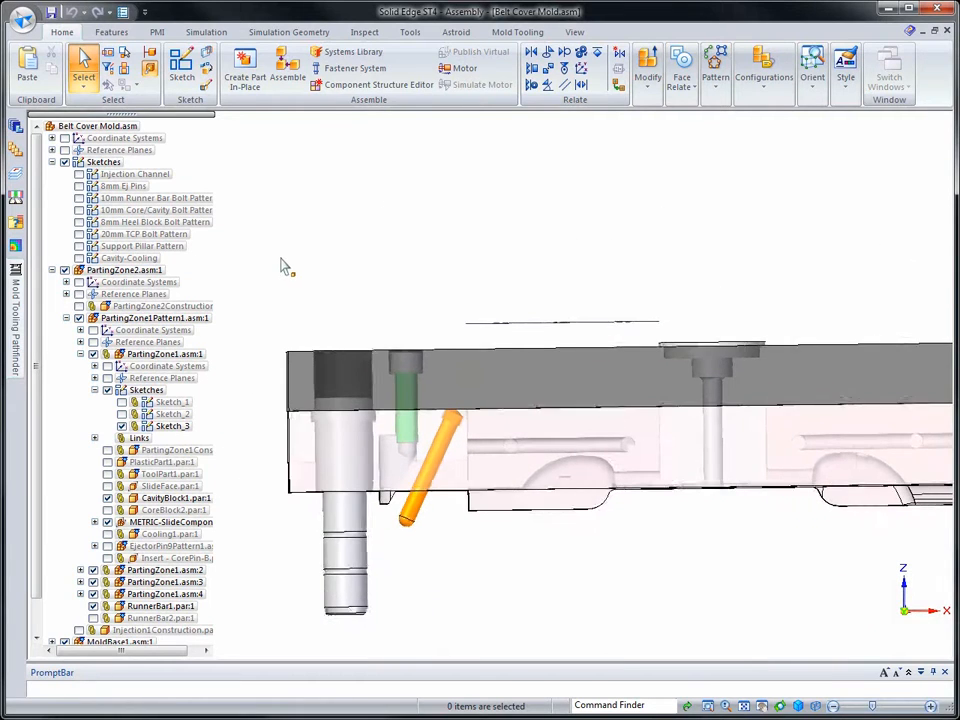
left_click(364, 31)
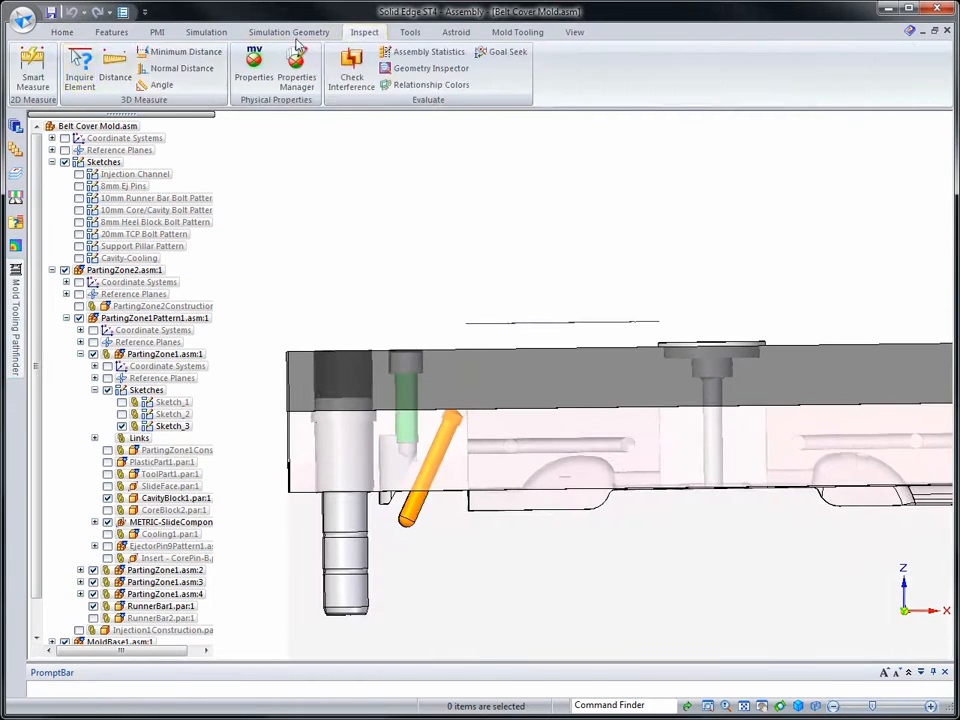
left_click(33, 70)
left_click(285, 381)
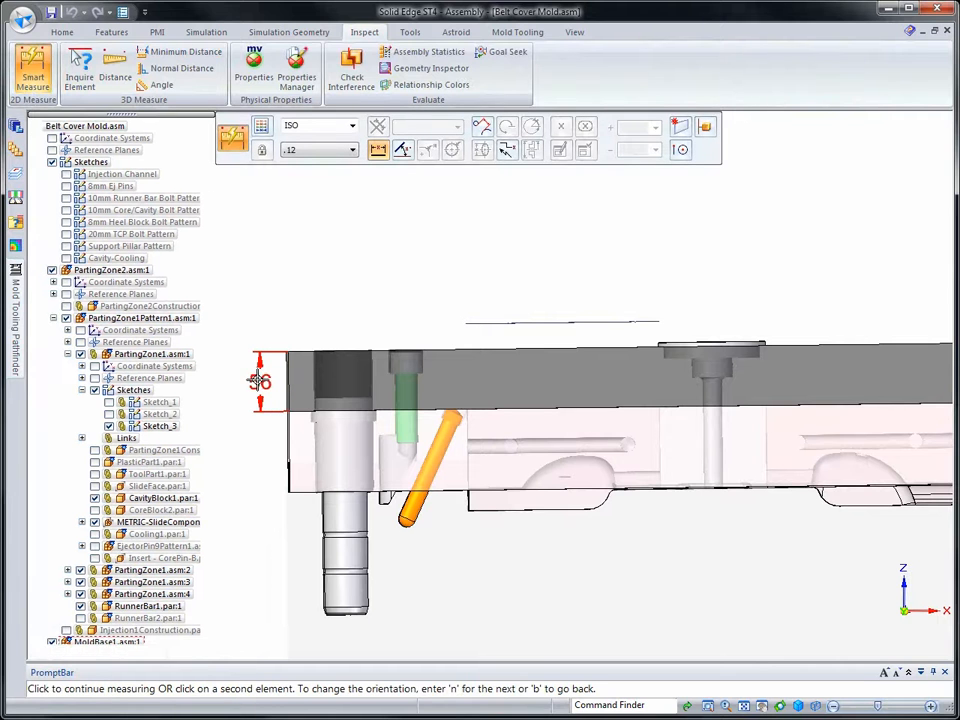
left_click(248, 377)
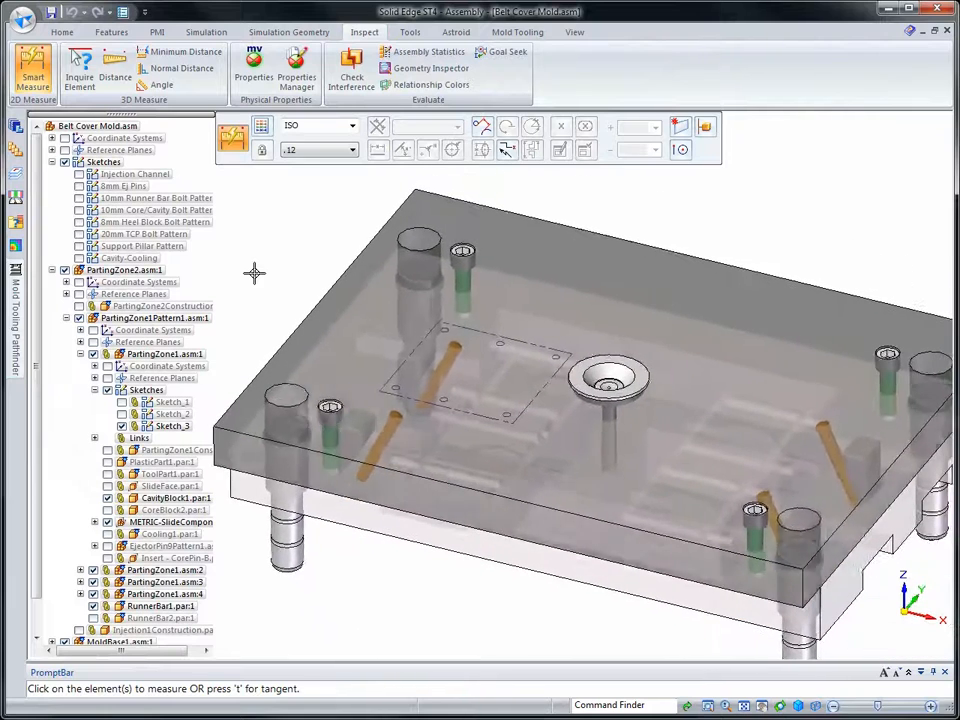
Step: Start a new standard component and choose the Hasco Z30/Z31 screw from the Main family's Screws classification
left_click(520, 33)
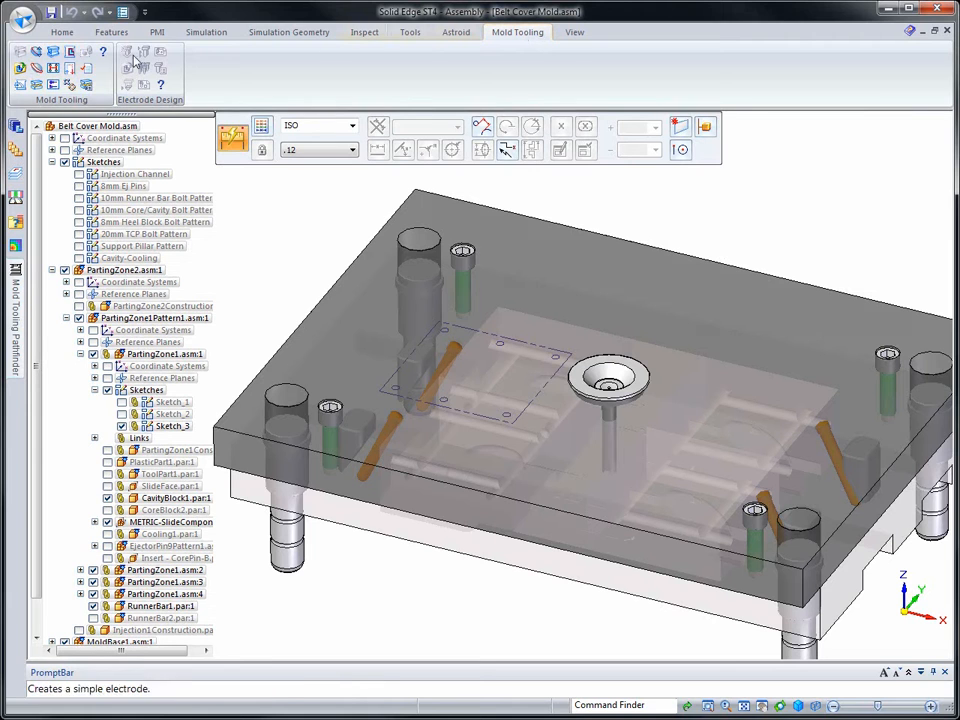
left_click(53, 84)
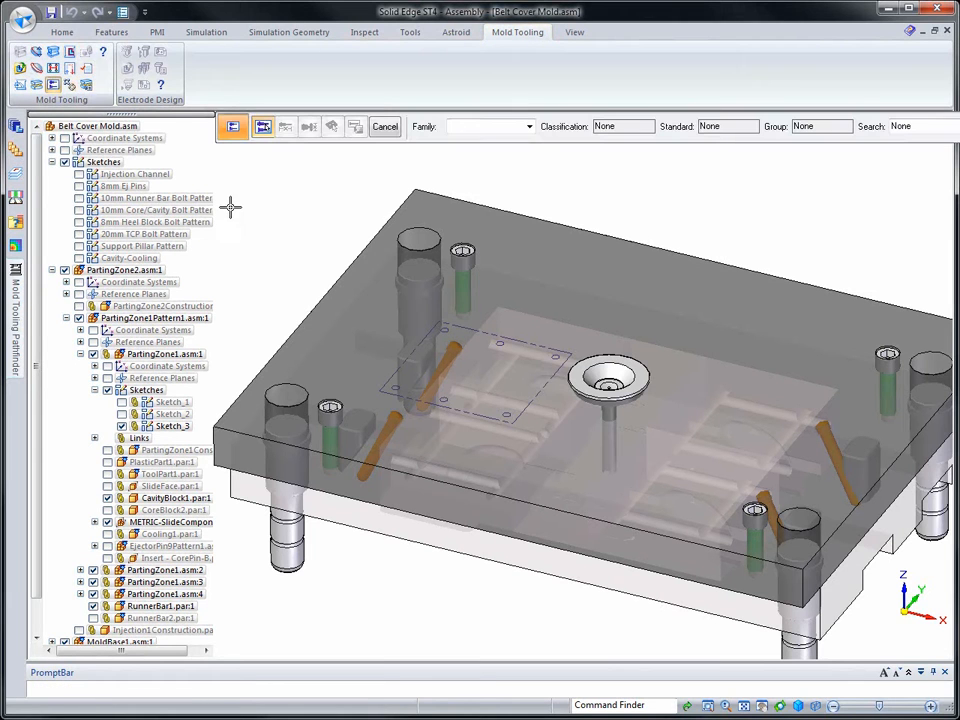
left_click(530, 127)
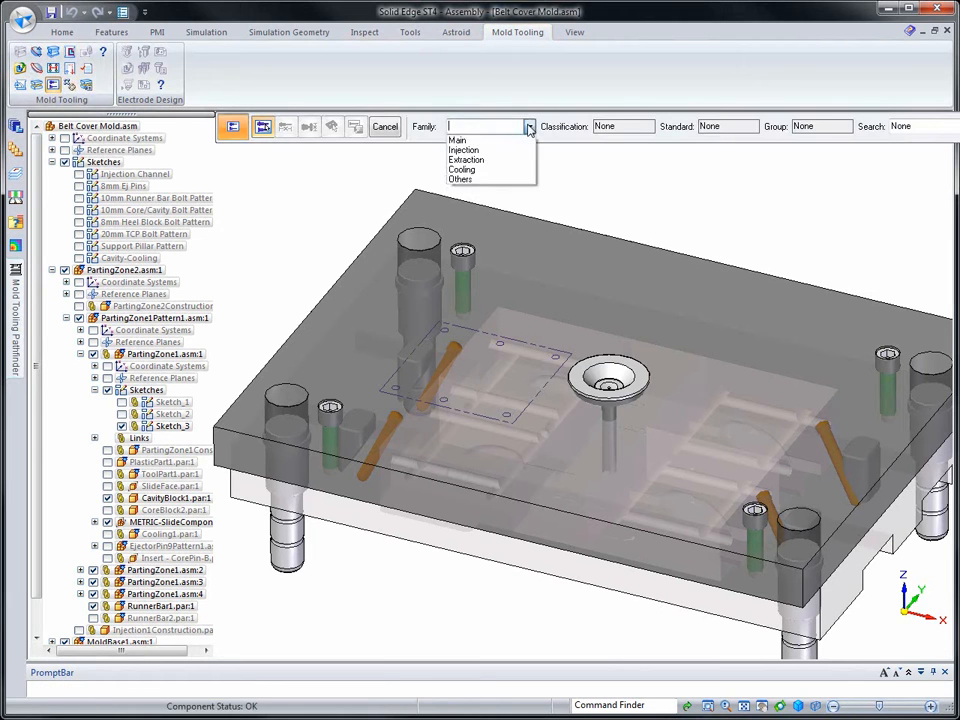
left_click(468, 140)
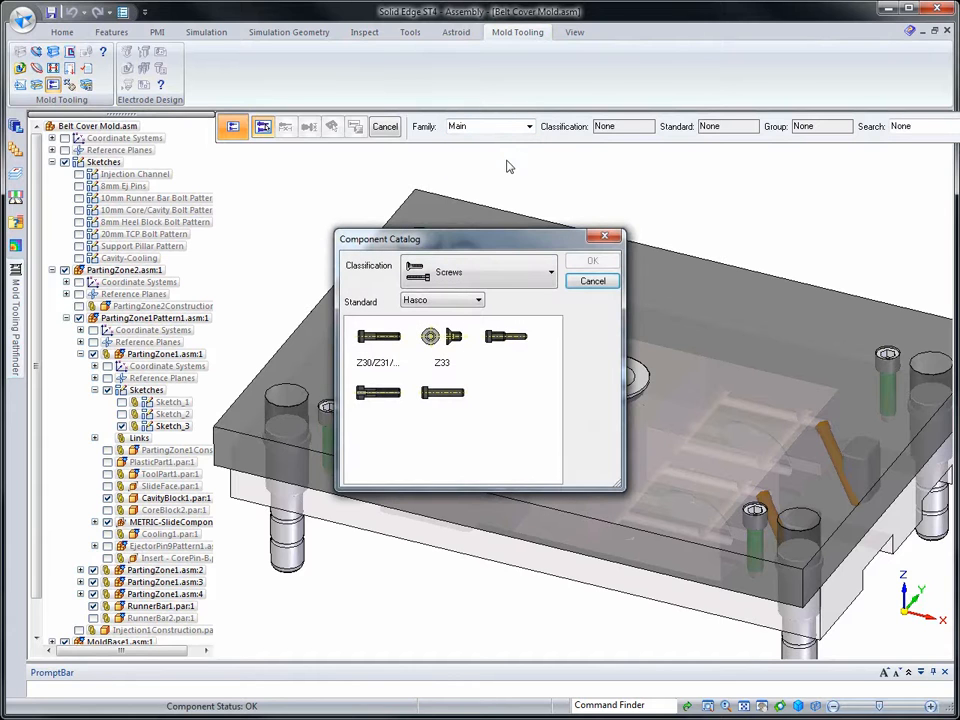
left_click(551, 274)
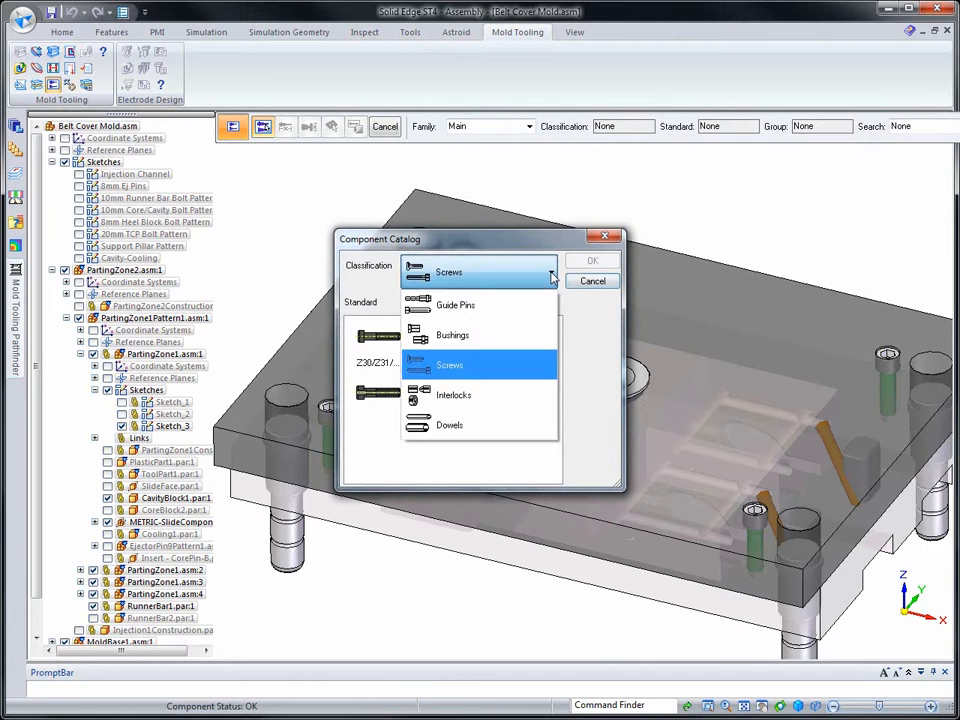
left_click(441, 365)
double_click(380, 340)
double_click(372, 338)
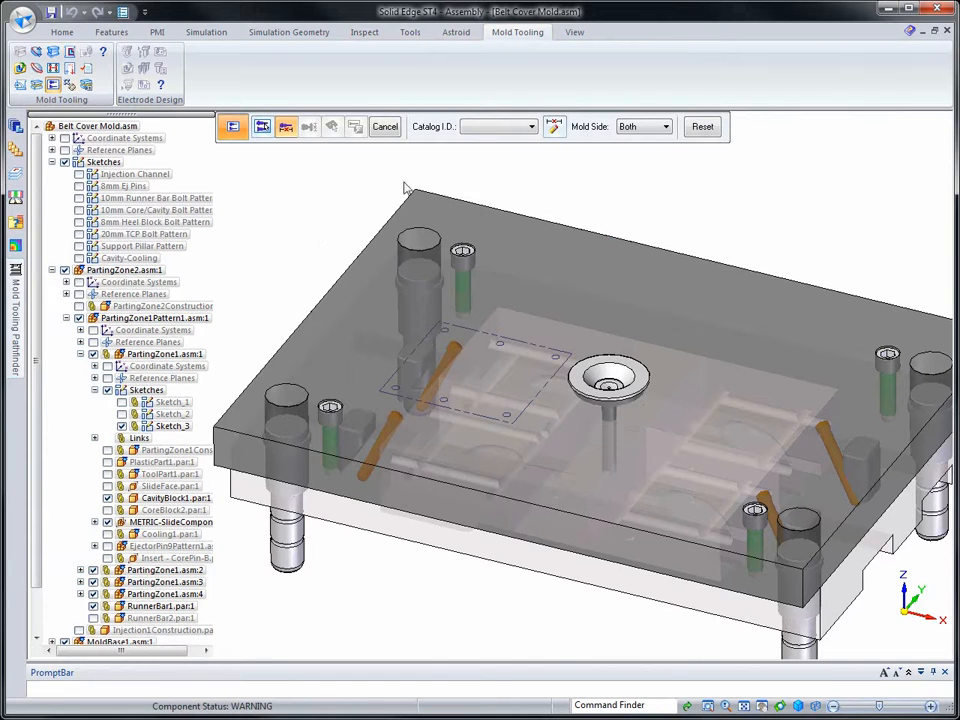
Step: Set the screw's catalog ID to Z30/10x80
left_click(531, 130)
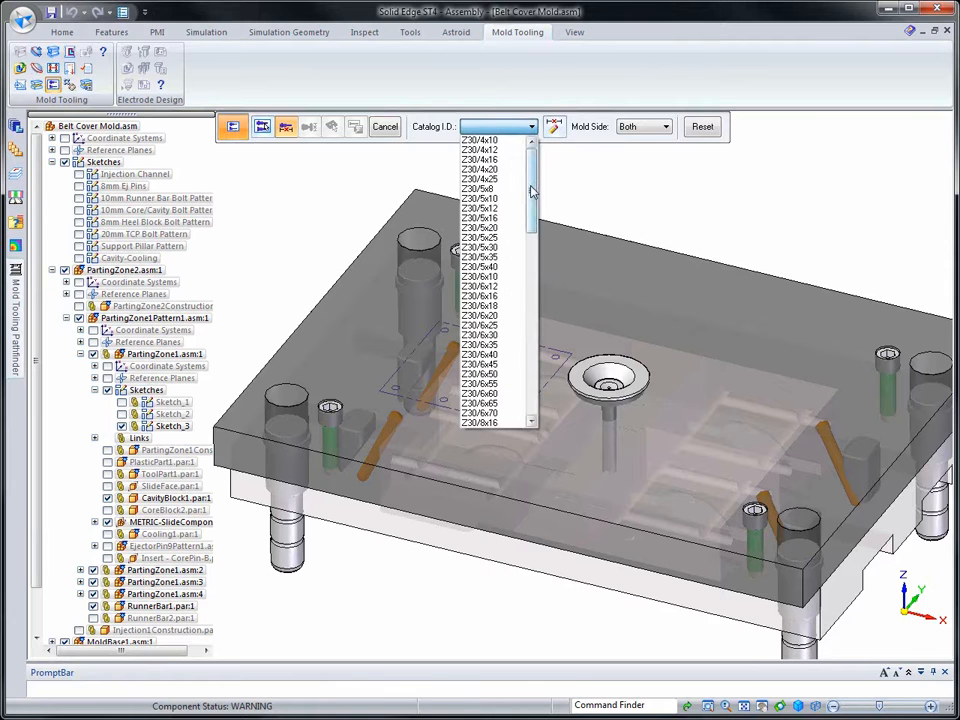
left_click_drag(533, 192, 533, 305)
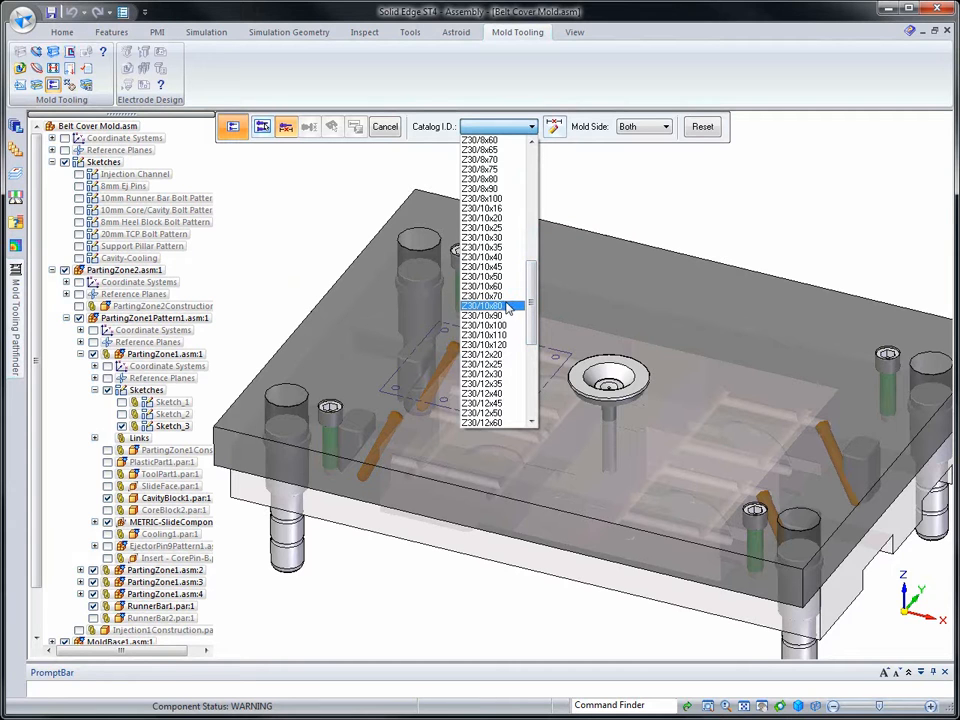
left_click(508, 306)
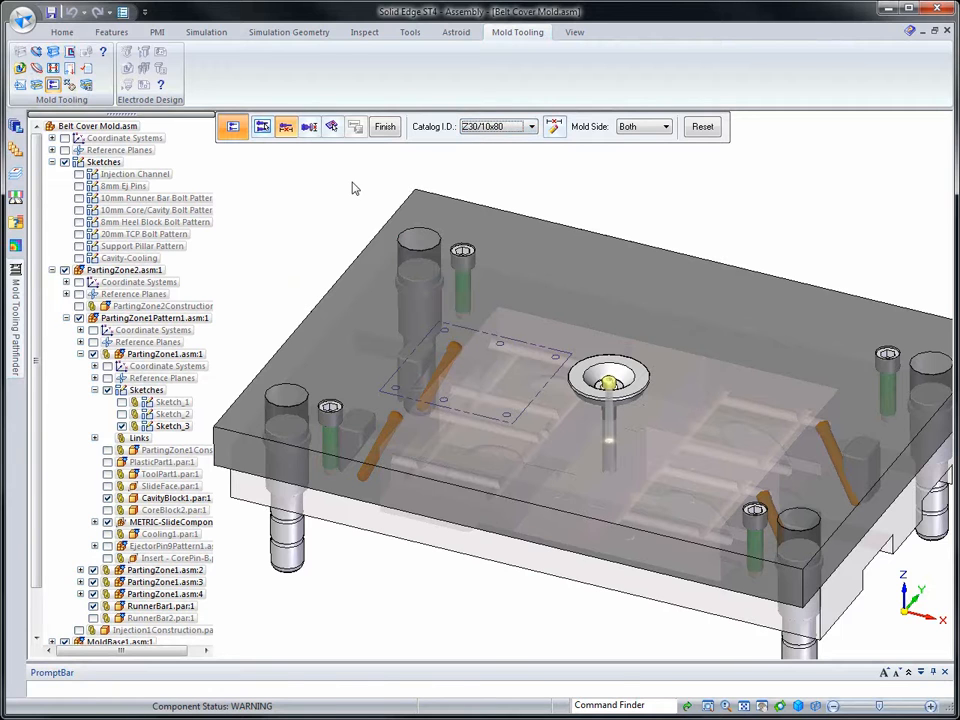
Step: Place the Z30/10x80 screws on all bolt circles of Sketch_3 with zero Z offset, inspect them from the front and finish the component
left_click(331, 127)
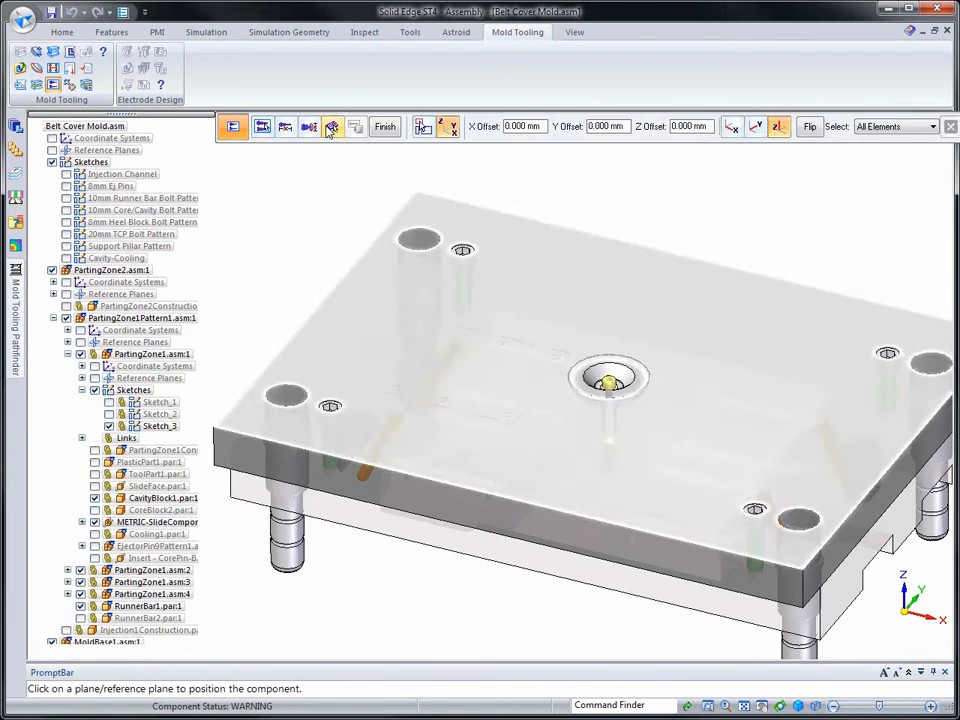
left_click(423, 127)
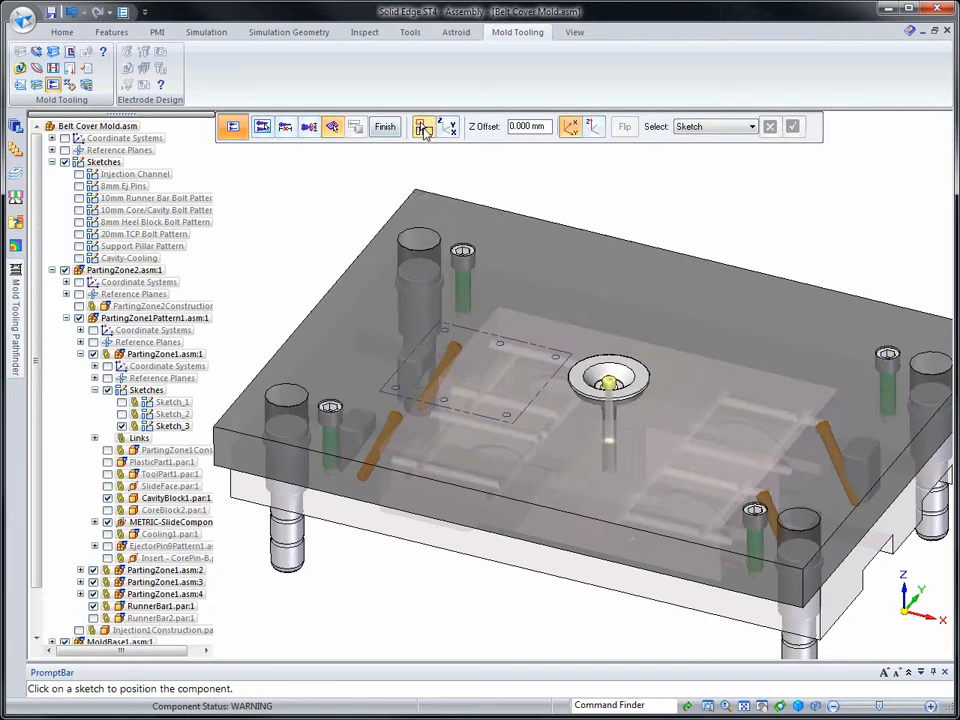
left_click(429, 343)
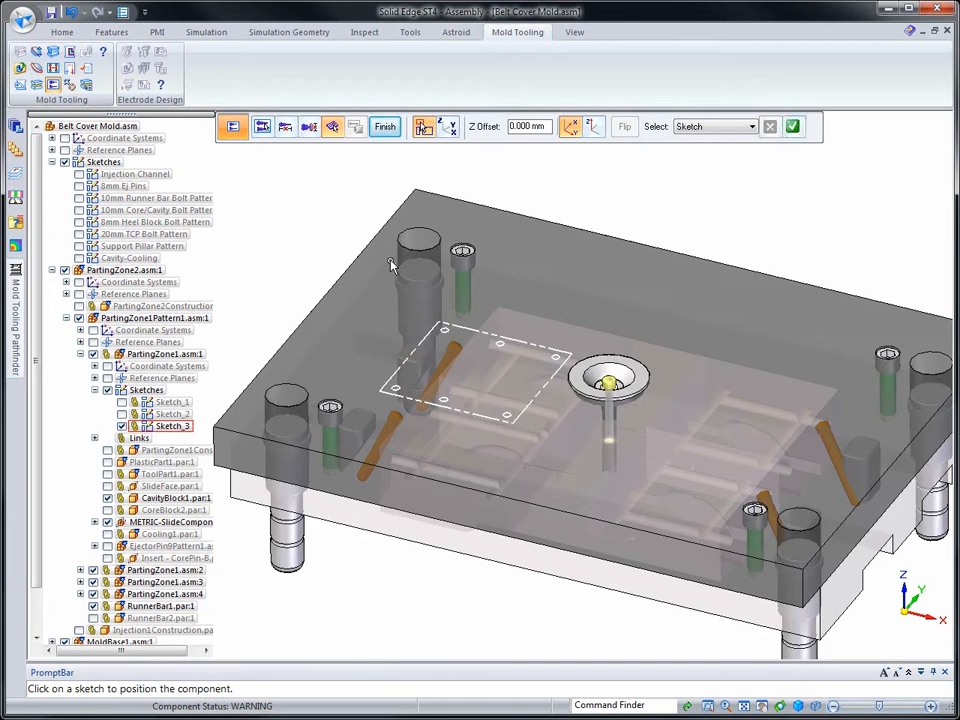
left_click(792, 126)
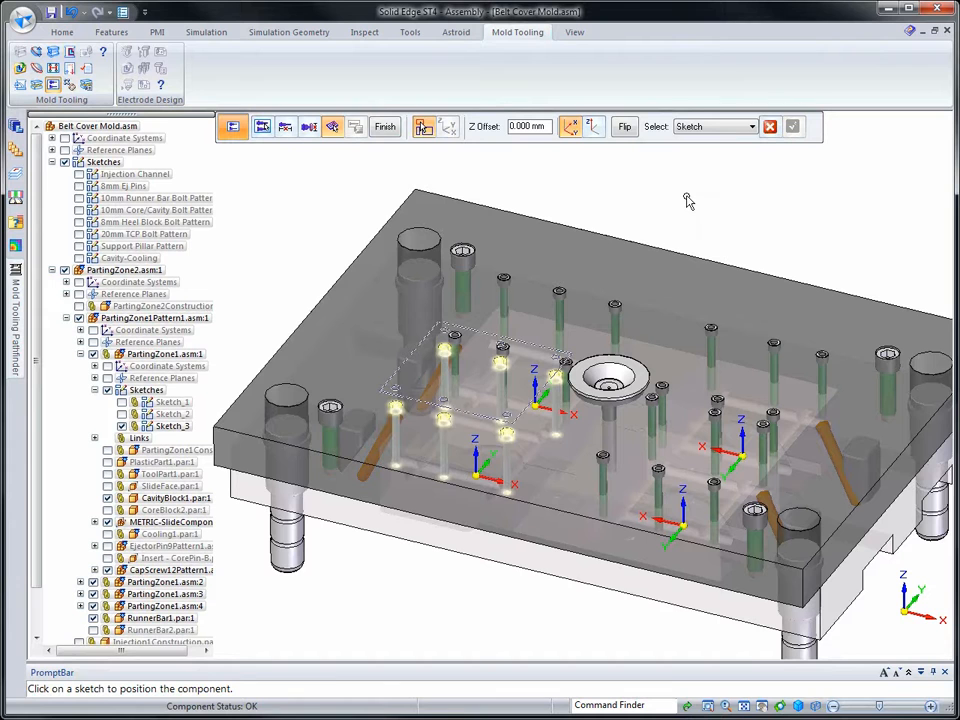
key("ctrl+f")
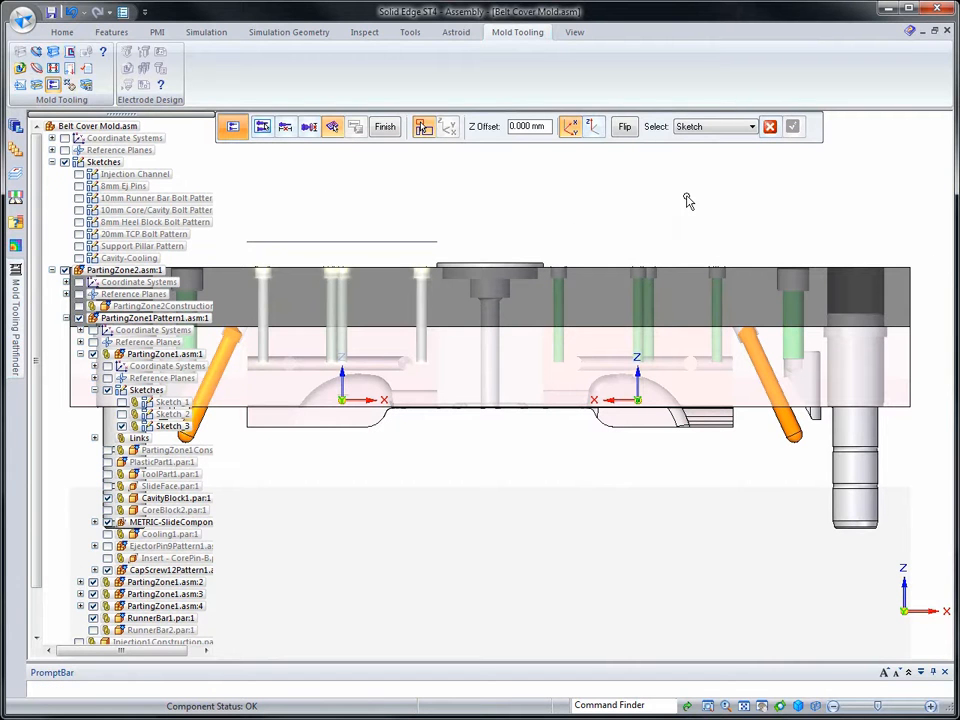
mouse_move(686, 199)
middle_mouse_down()
mouse_move(593, 496)
mouse_move(562, 551)
middle_mouse_up()
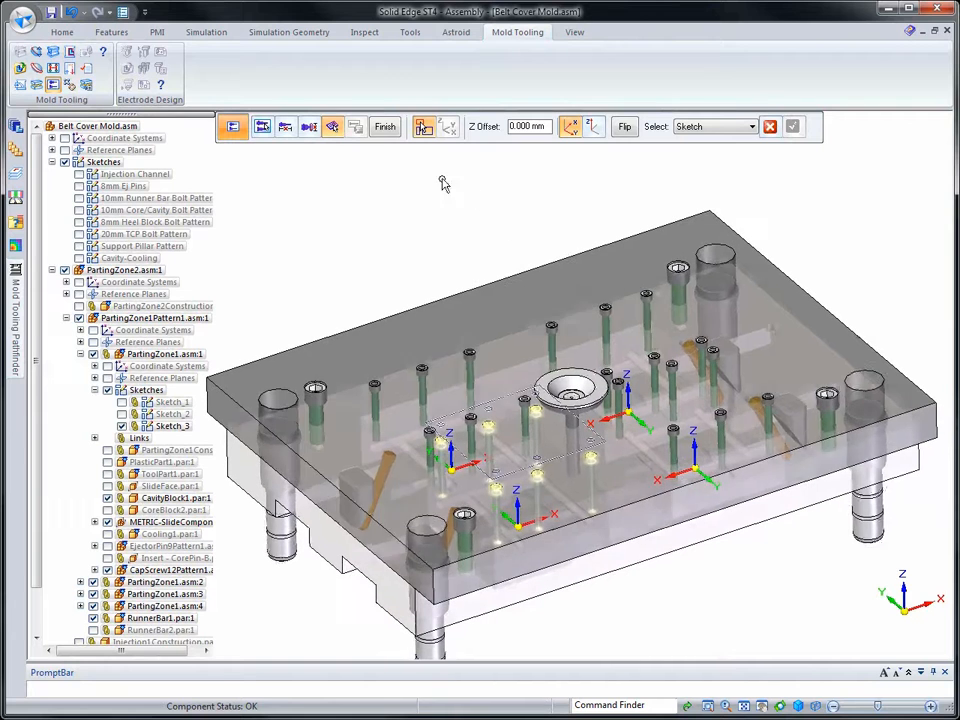
left_click(385, 128)
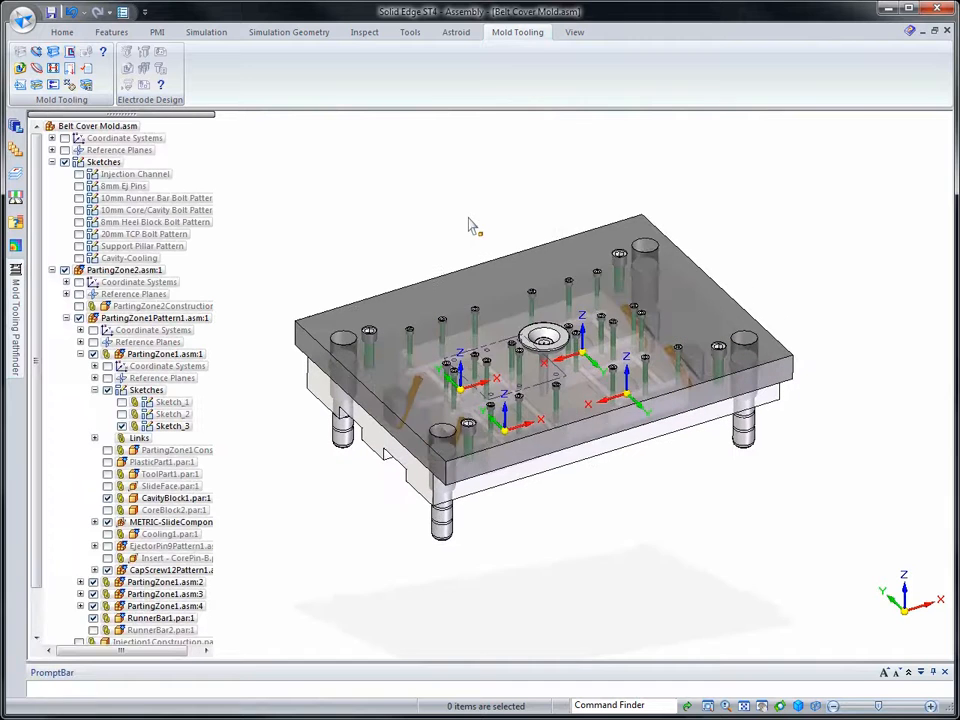
Step: Hide all sketches and coordinate systems throughout the mold assembly
right_click(471, 224)
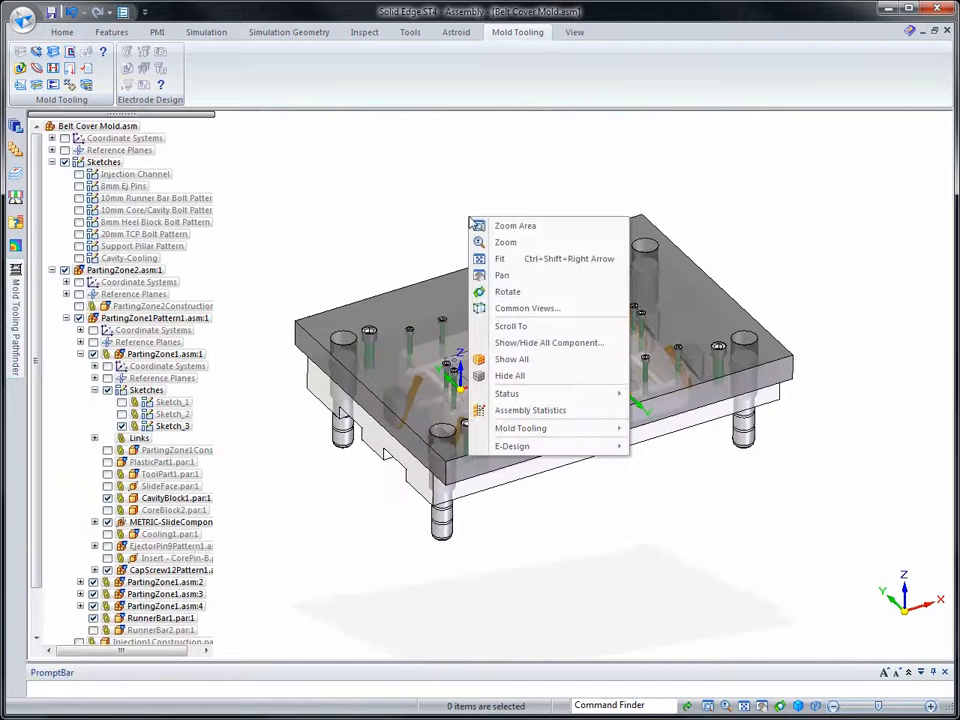
left_click(562, 343)
left_click(454, 308)
left_click(453, 325)
left_click(331, 510)
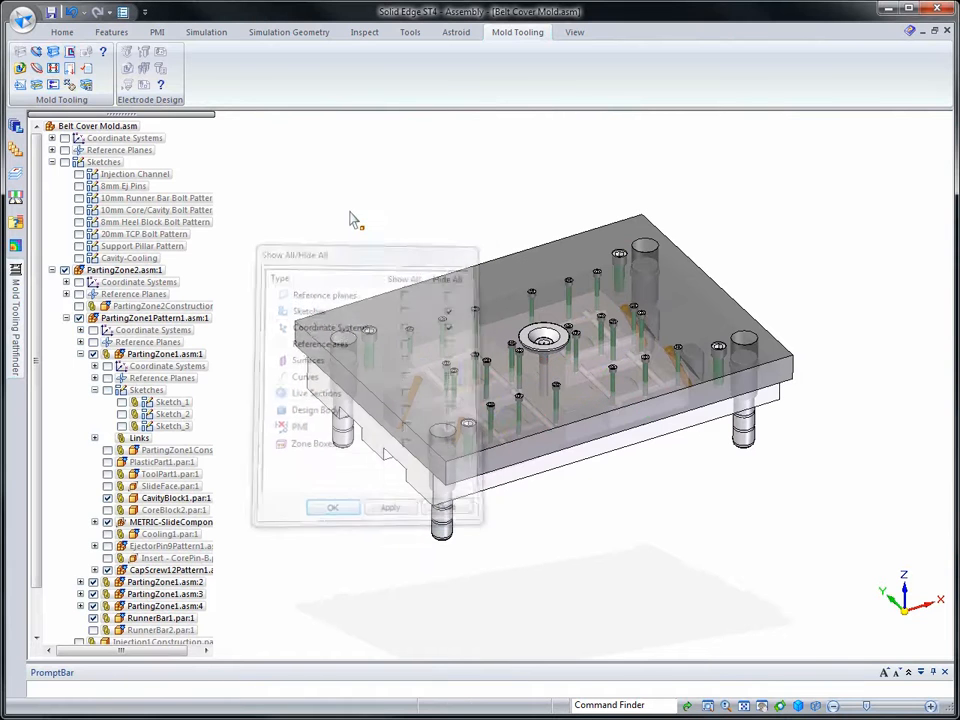
Step: Update the 02-INJ Side display configuration to match the current display
left_click(55, 32)
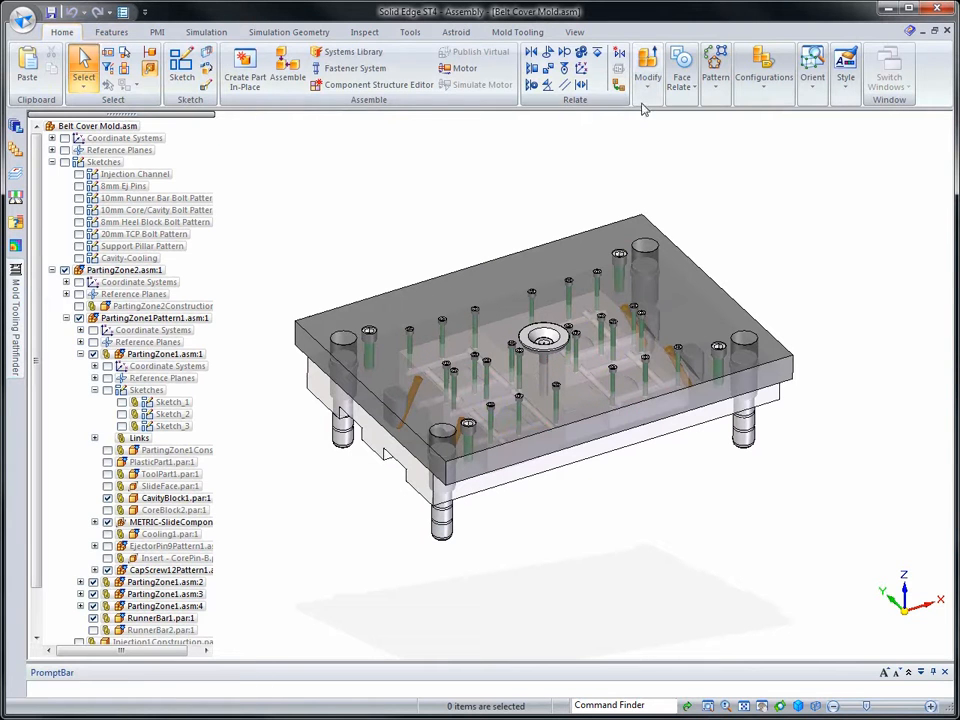
left_click(764, 68)
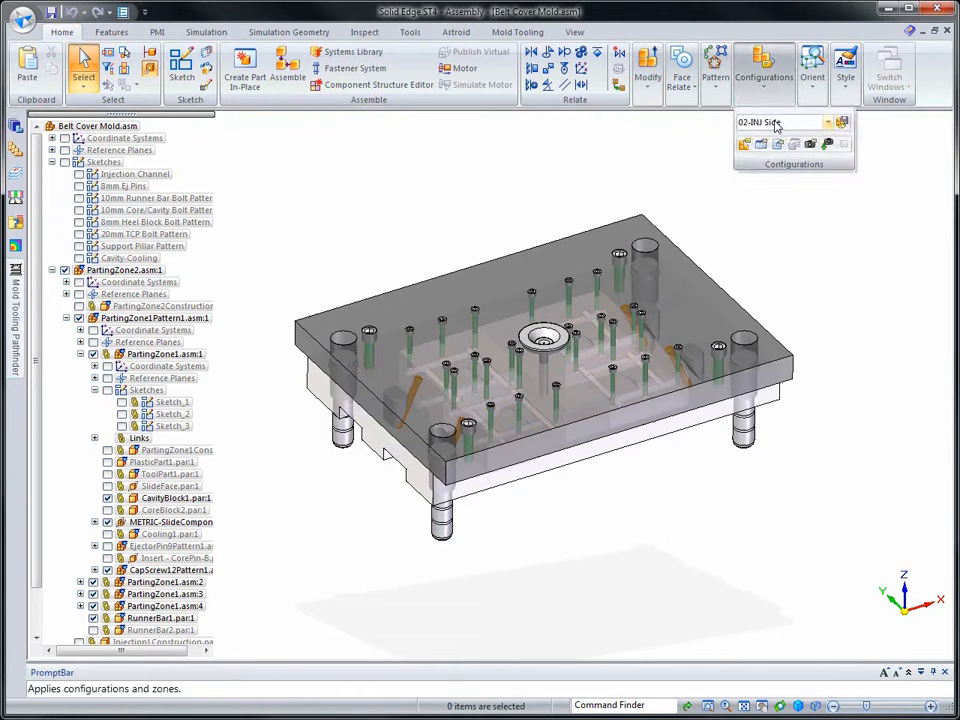
left_click(744, 145)
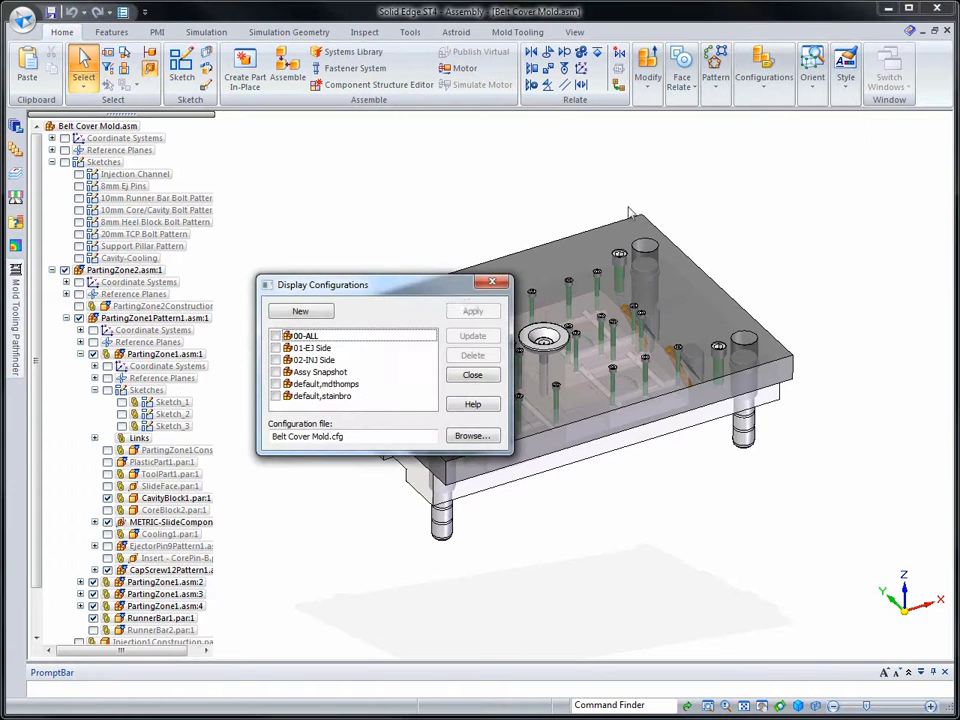
left_click(275, 359)
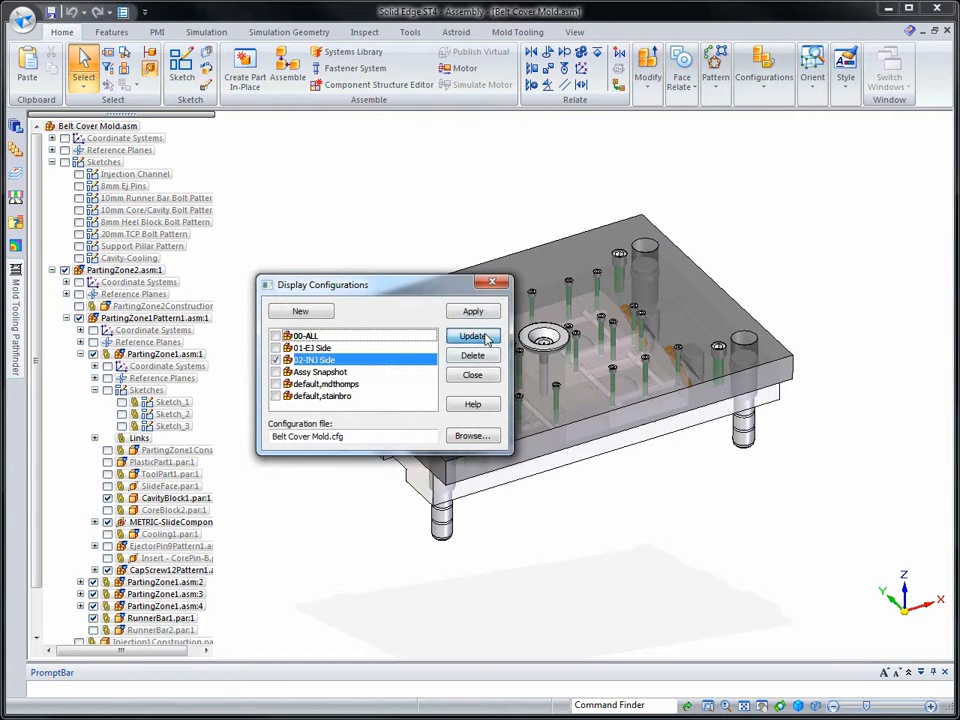
left_click(473, 376)
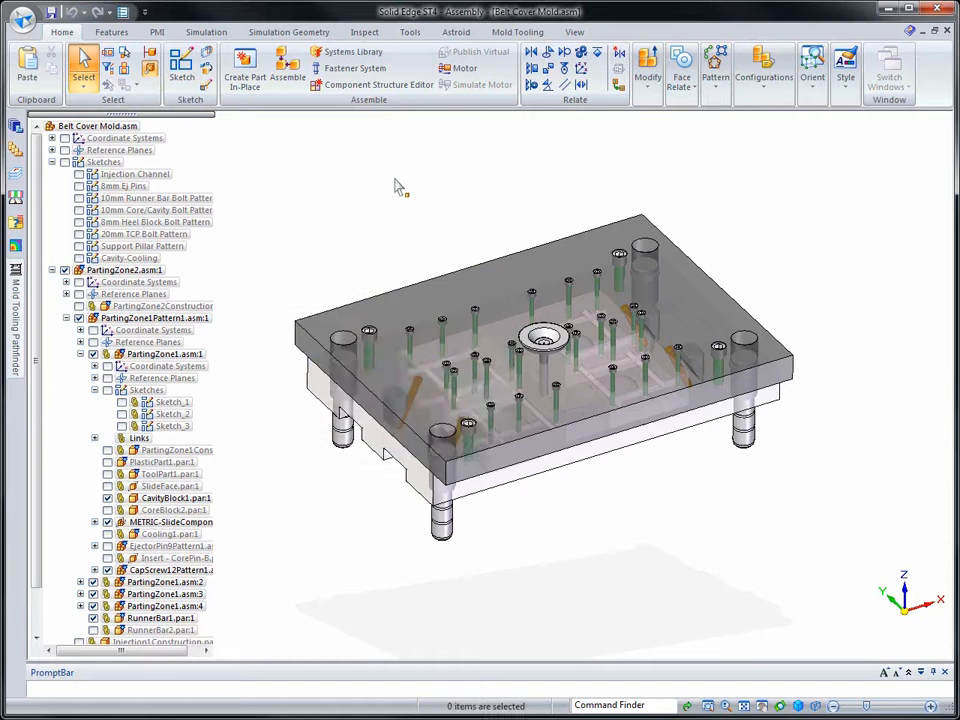
Step: Apply the 01-EJ Side and 02-INJ Side display configurations together to show the complete mold
middle_click_drag(395, 179, 450, 179)
left_click(757, 100)
left_click(744, 144)
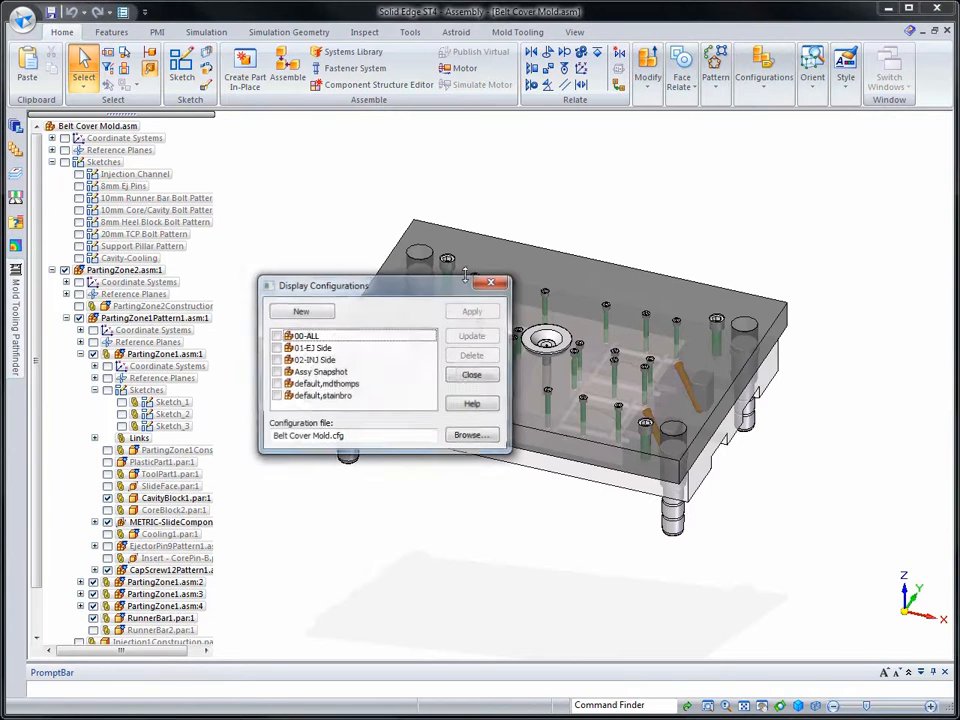
left_click(278, 348)
left_click(278, 360)
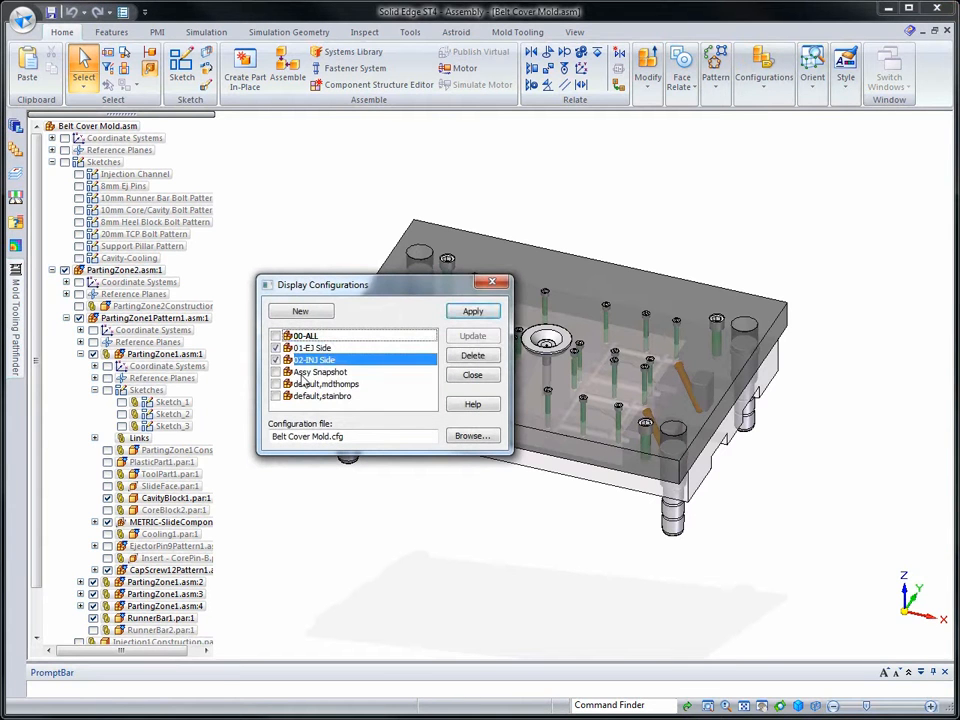
left_click(473, 312)
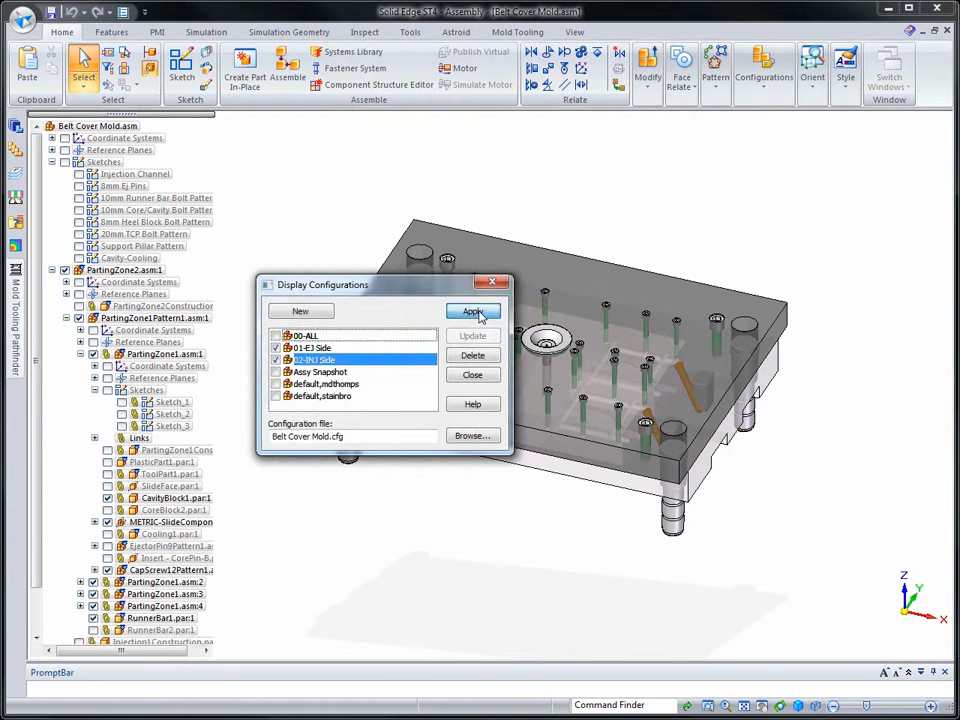
Step: Update the 00-ALL display configuration with the combined display of both mold sides and save the assembly
left_click(275, 337)
left_click(276, 348)
left_click(277, 360)
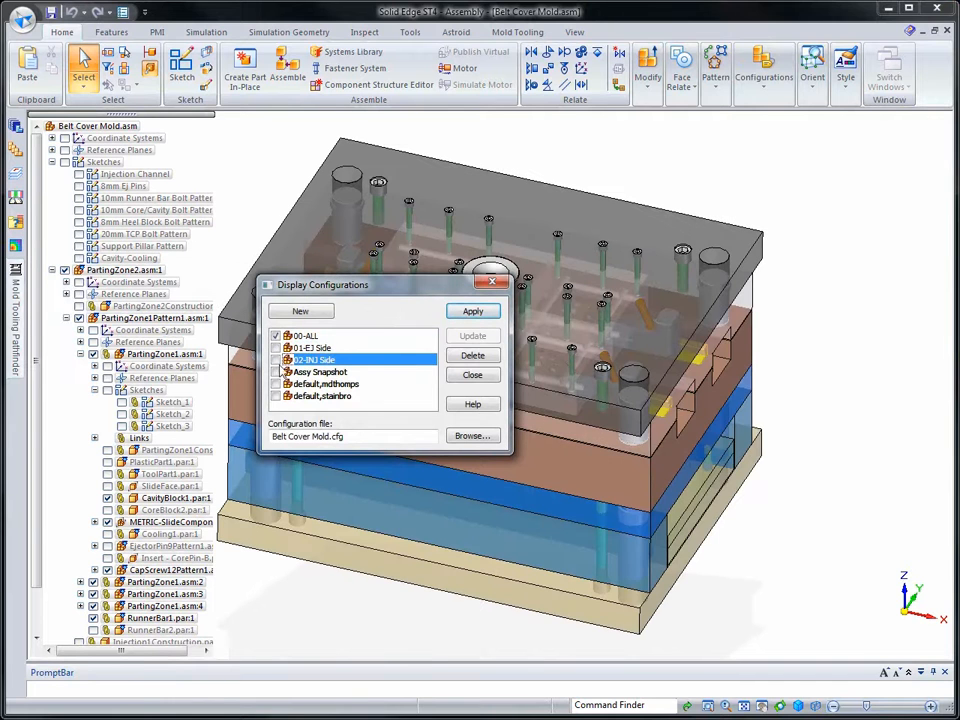
left_click(474, 375)
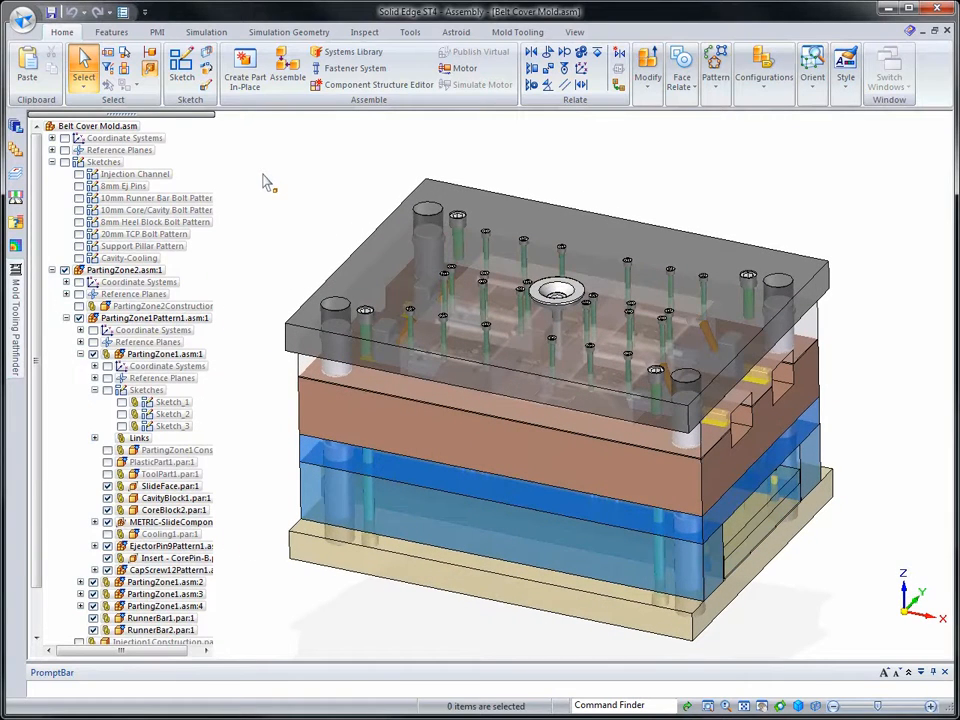
left_click(50, 12)
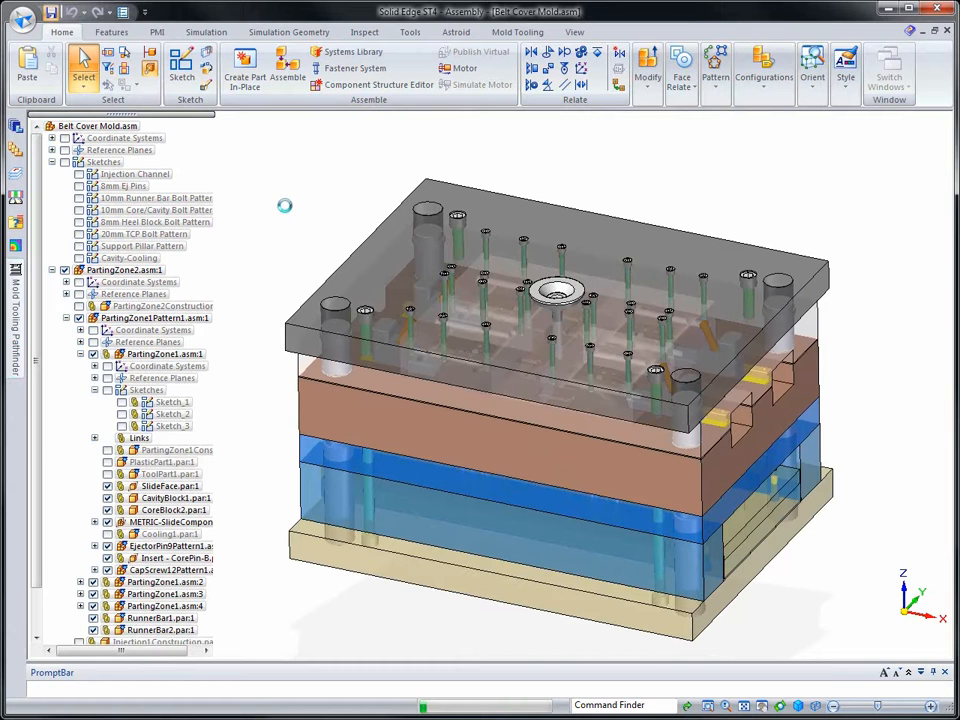